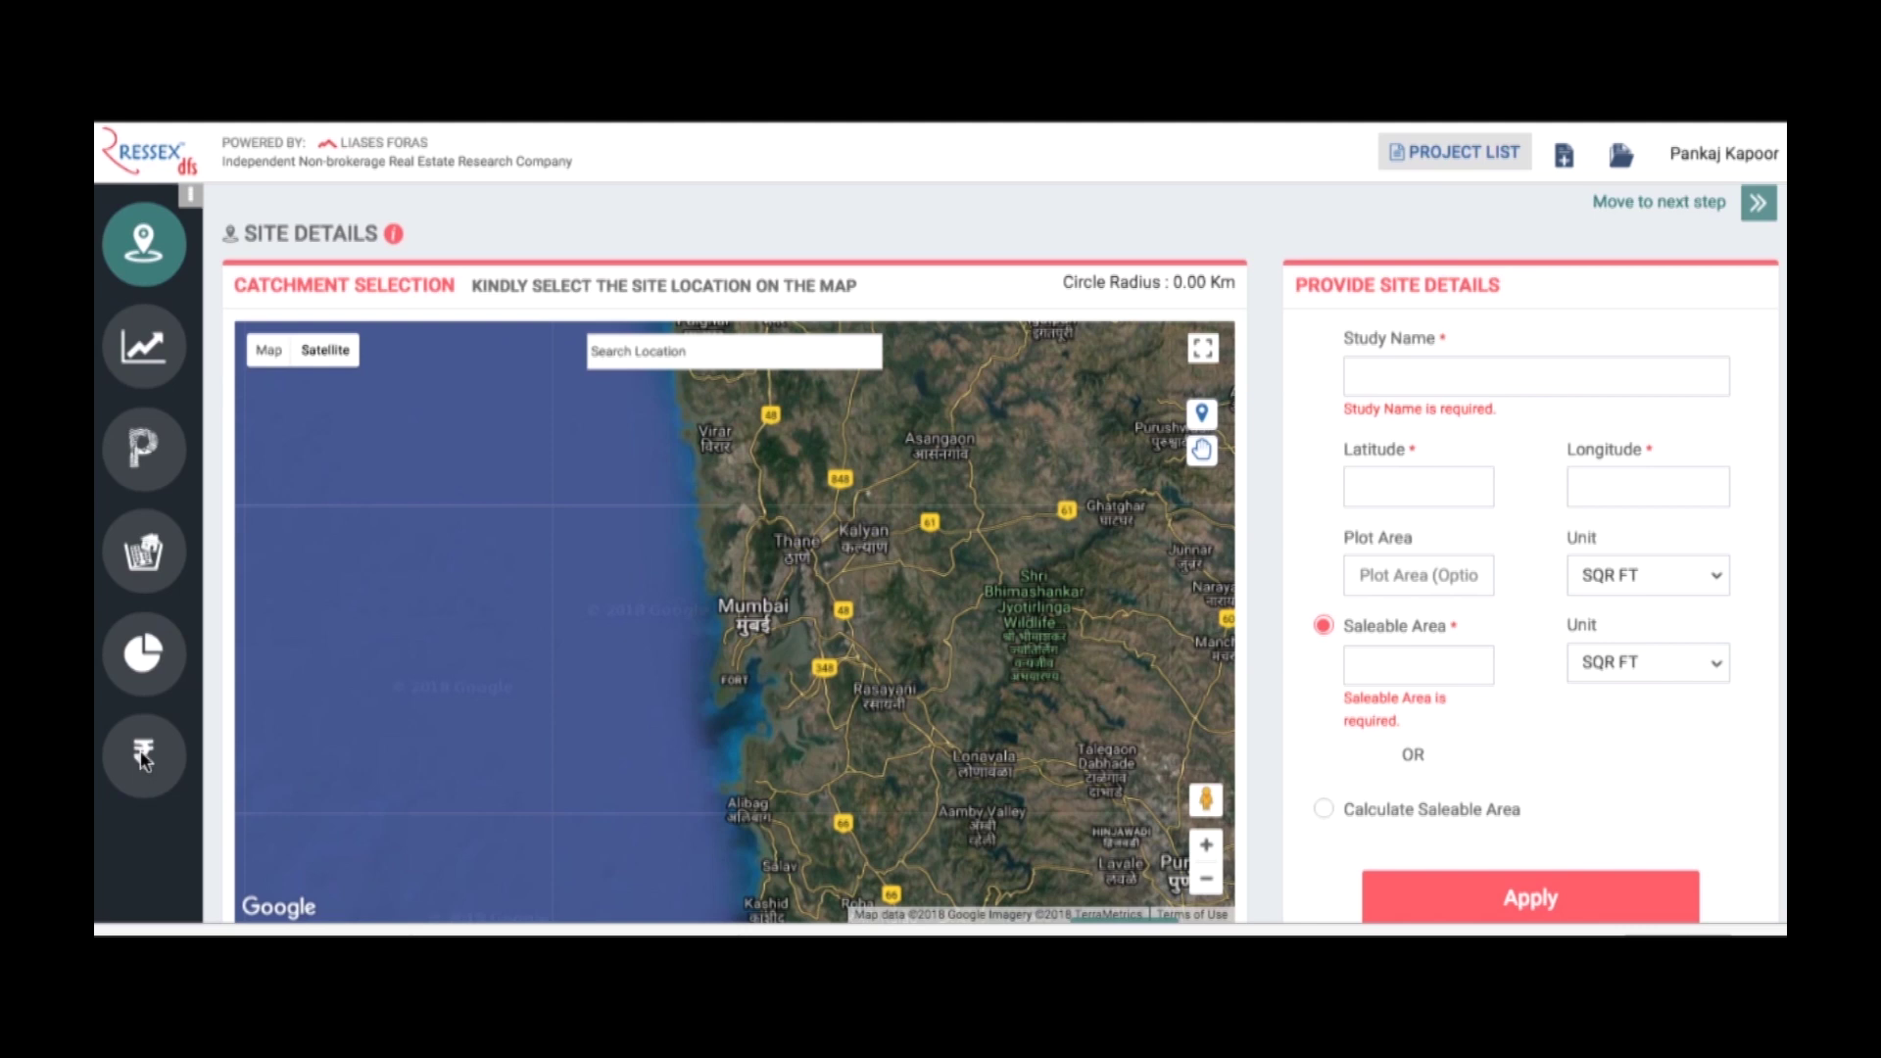
Search 'bandra', choose Bandra West, and pin the study site with its 2.14 km catchment
{"action": "left_click", "coordinate": [744, 343]}
{"action": "type", "text": "bandra"}
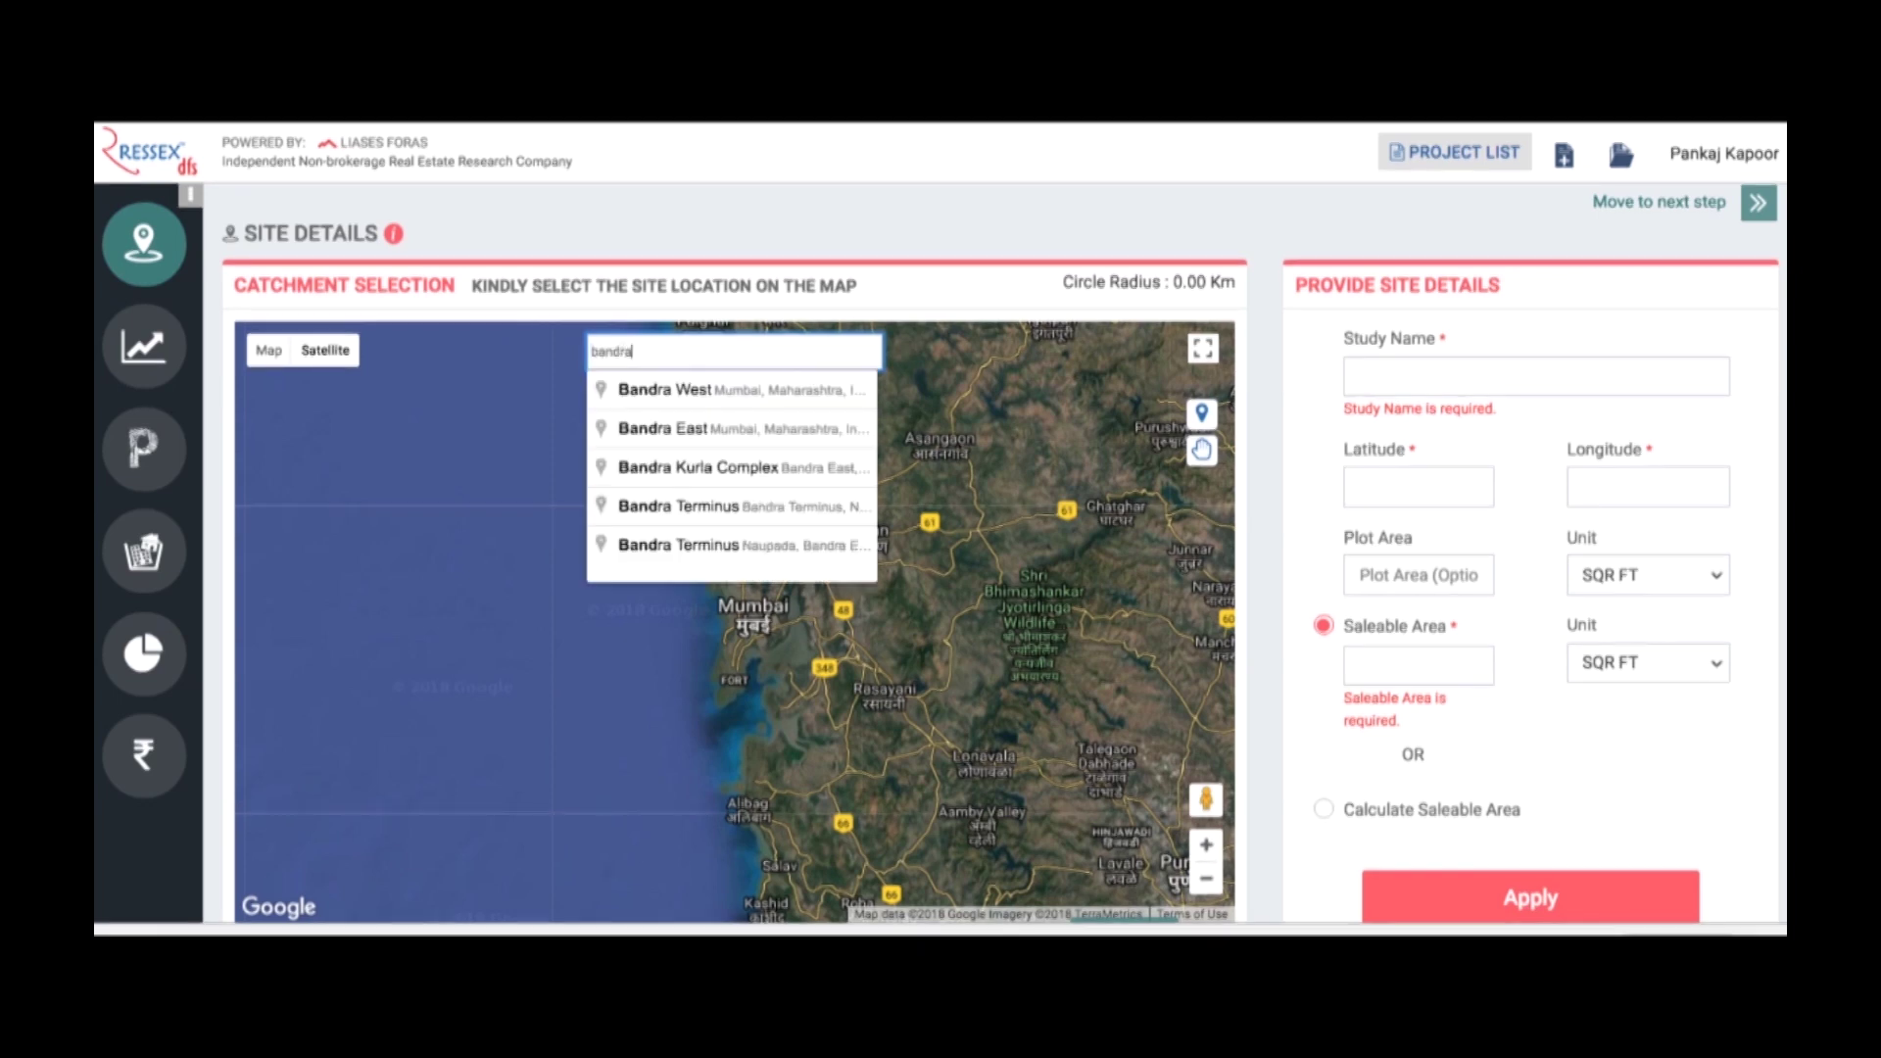
{"action": "left_click", "coordinate": [696, 389]}
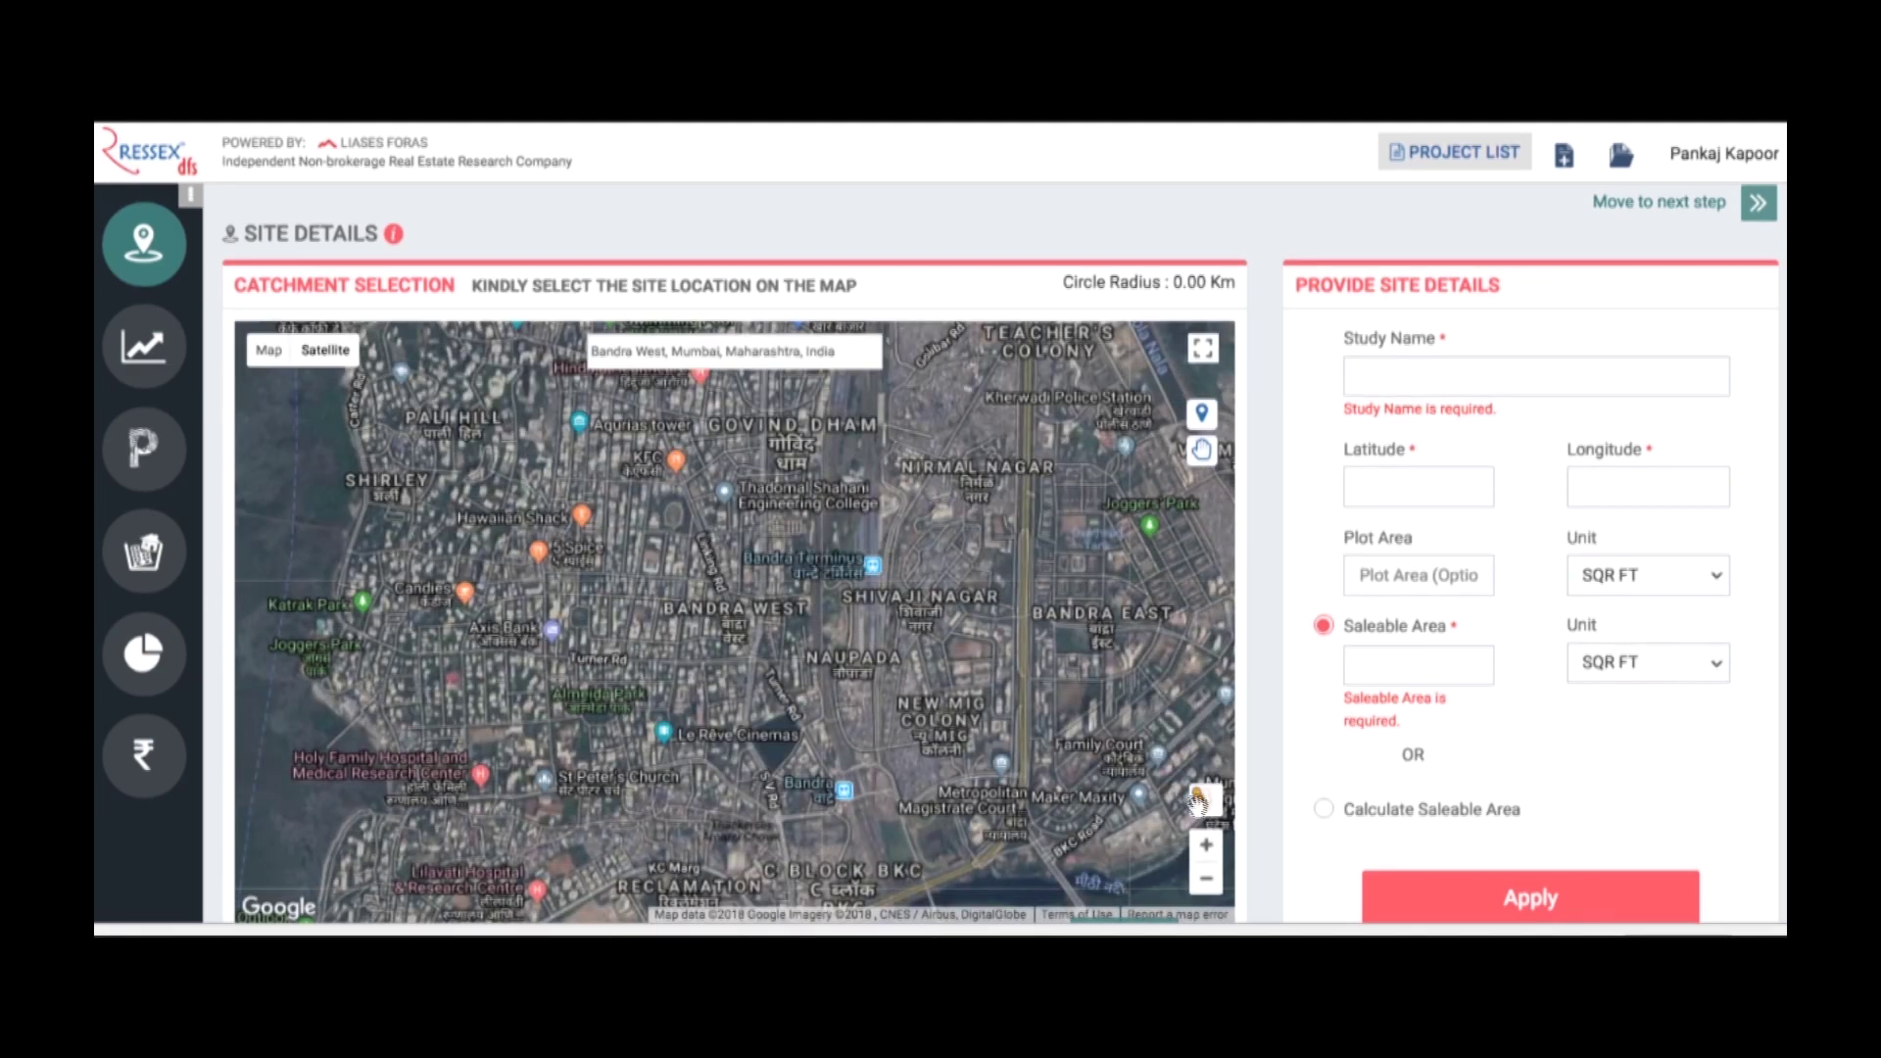
{"action": "left_click", "coordinate": [1206, 845]}
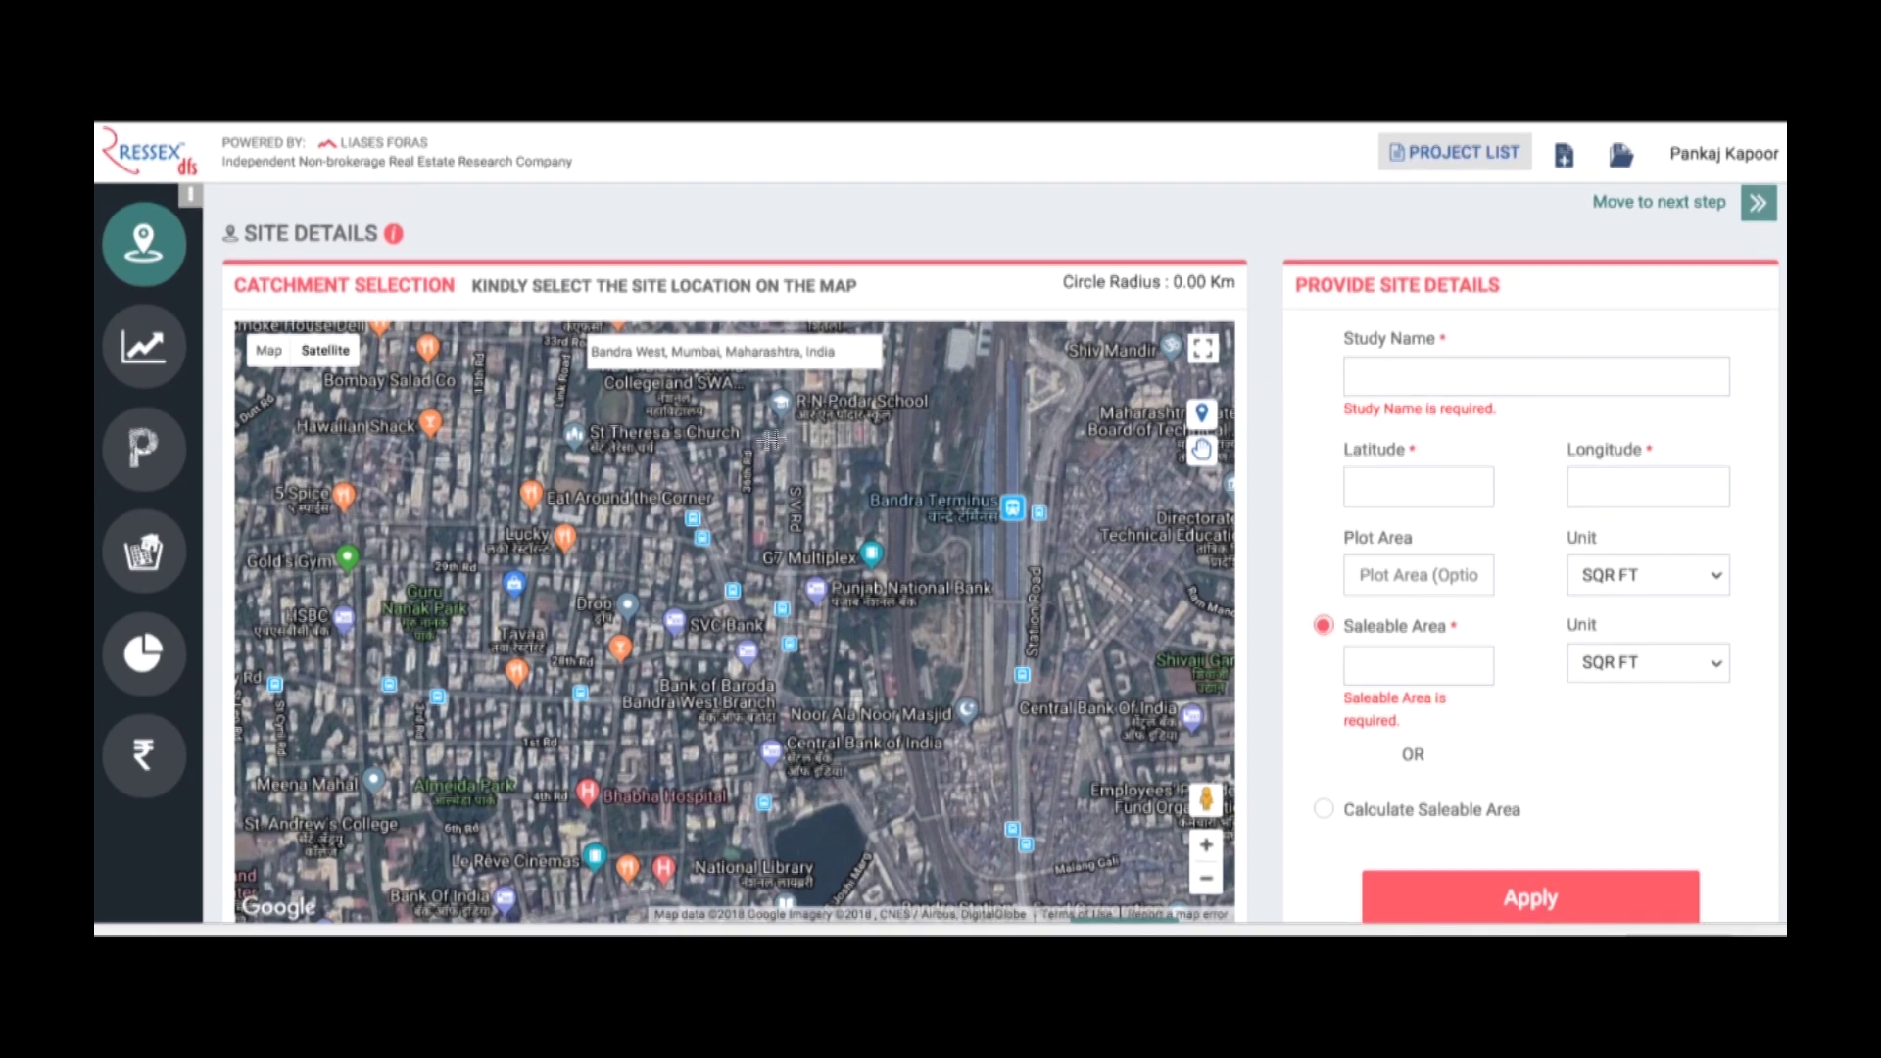
{"action": "left_click", "coordinate": [535, 355]}
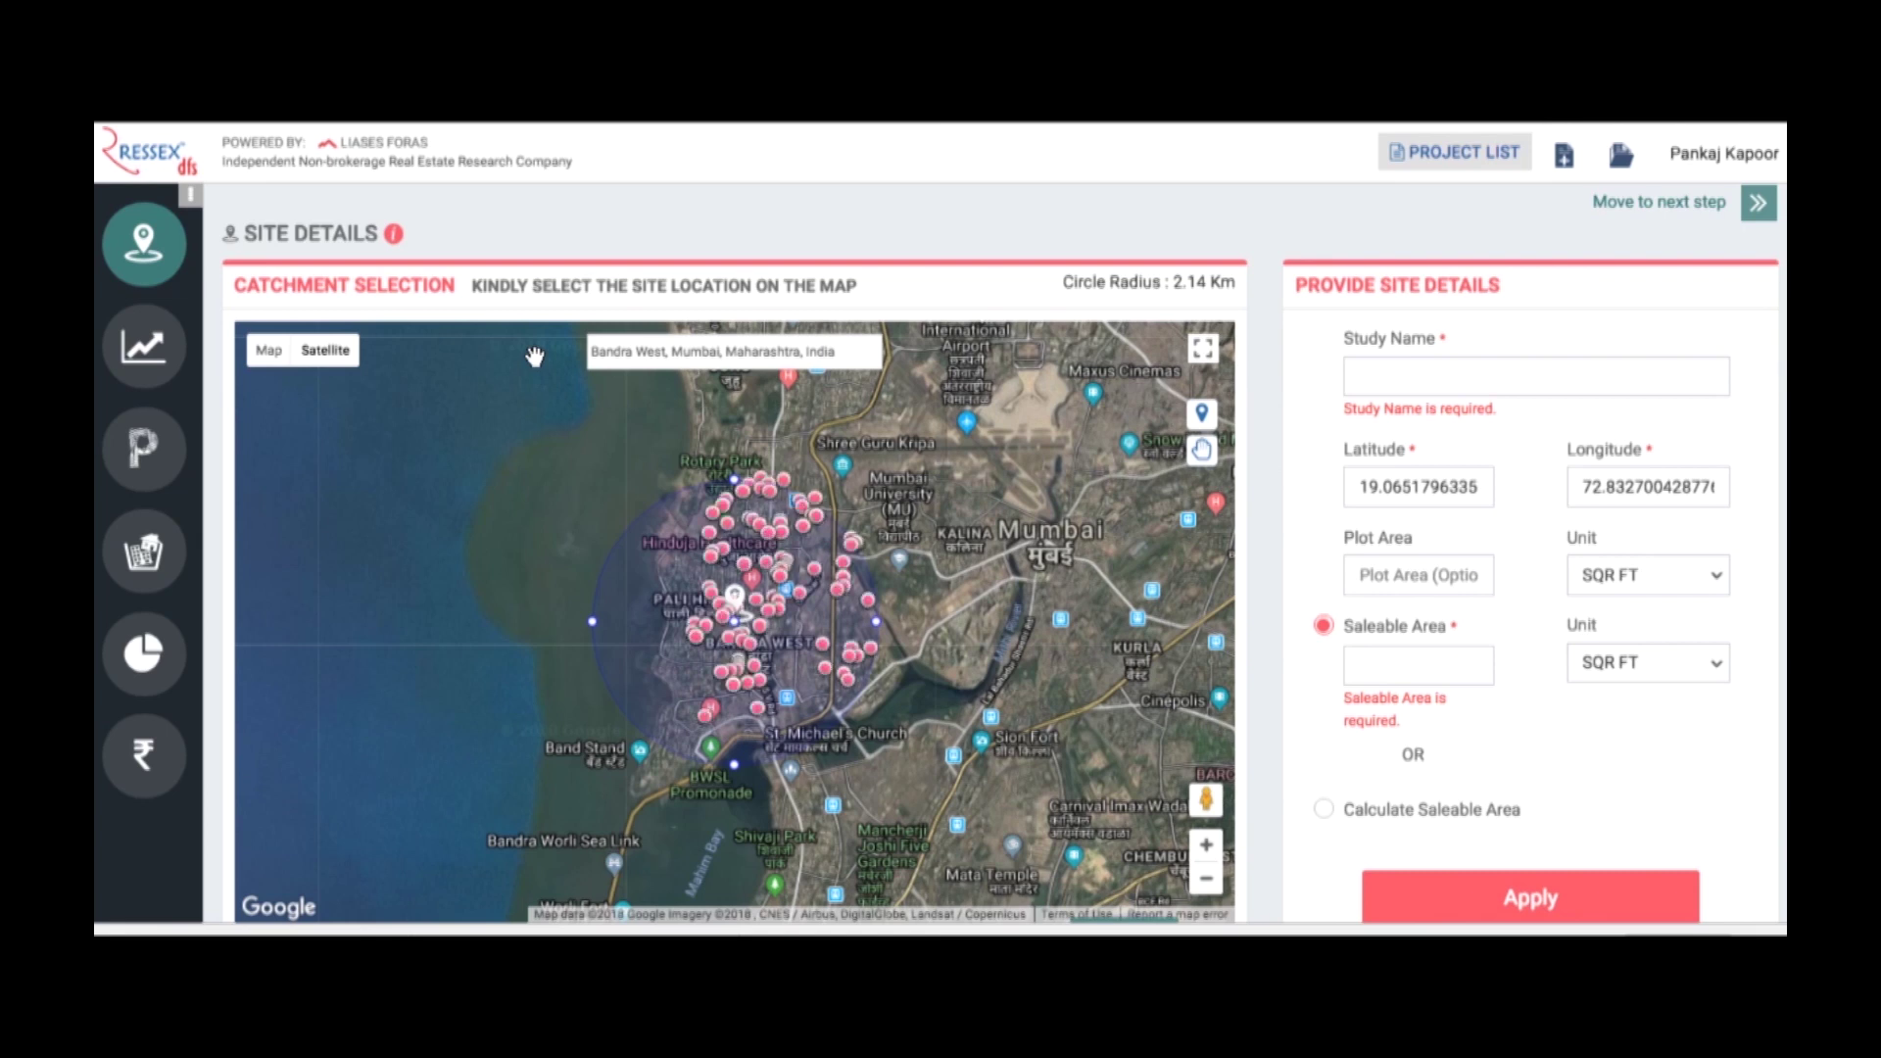
{"action": "left_click", "coordinate": [1469, 384]}
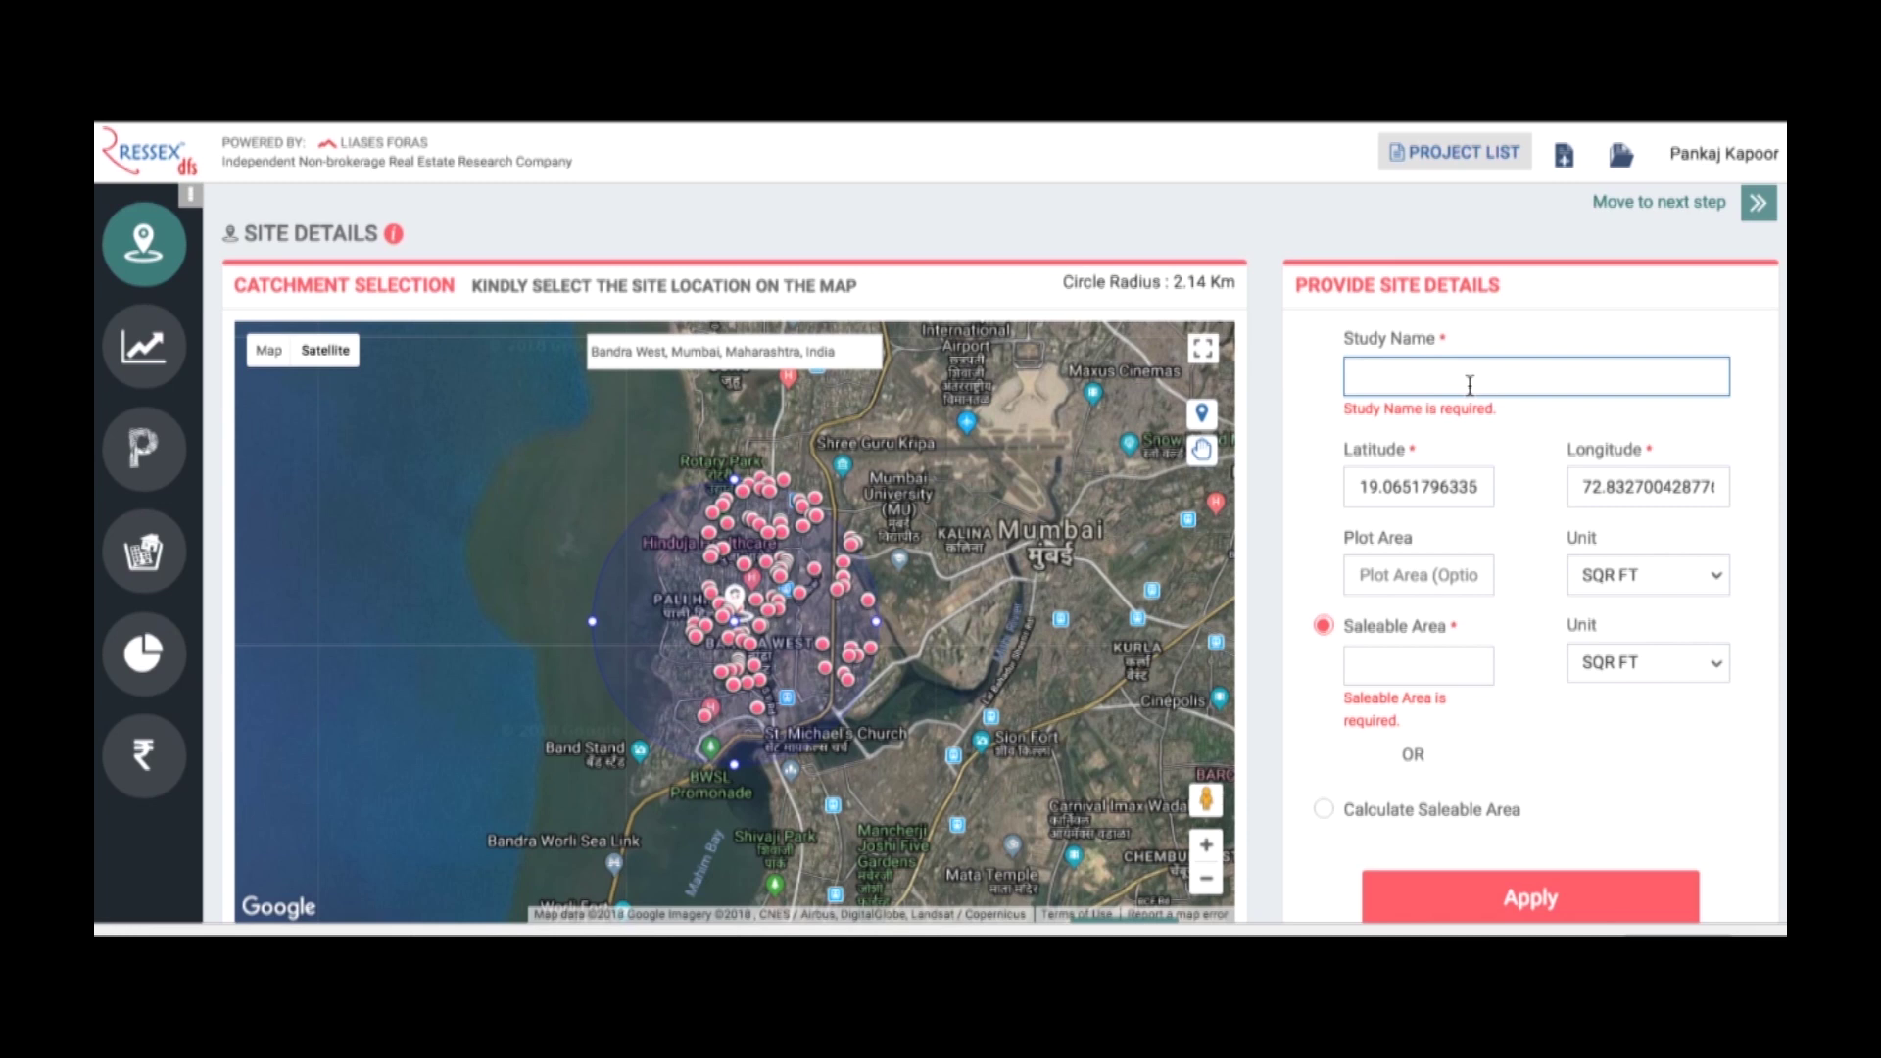
Enter the study name 'Bandra West' and a saleable area of 300000 sq ft
{"action": "type", "text": "Bandra"}
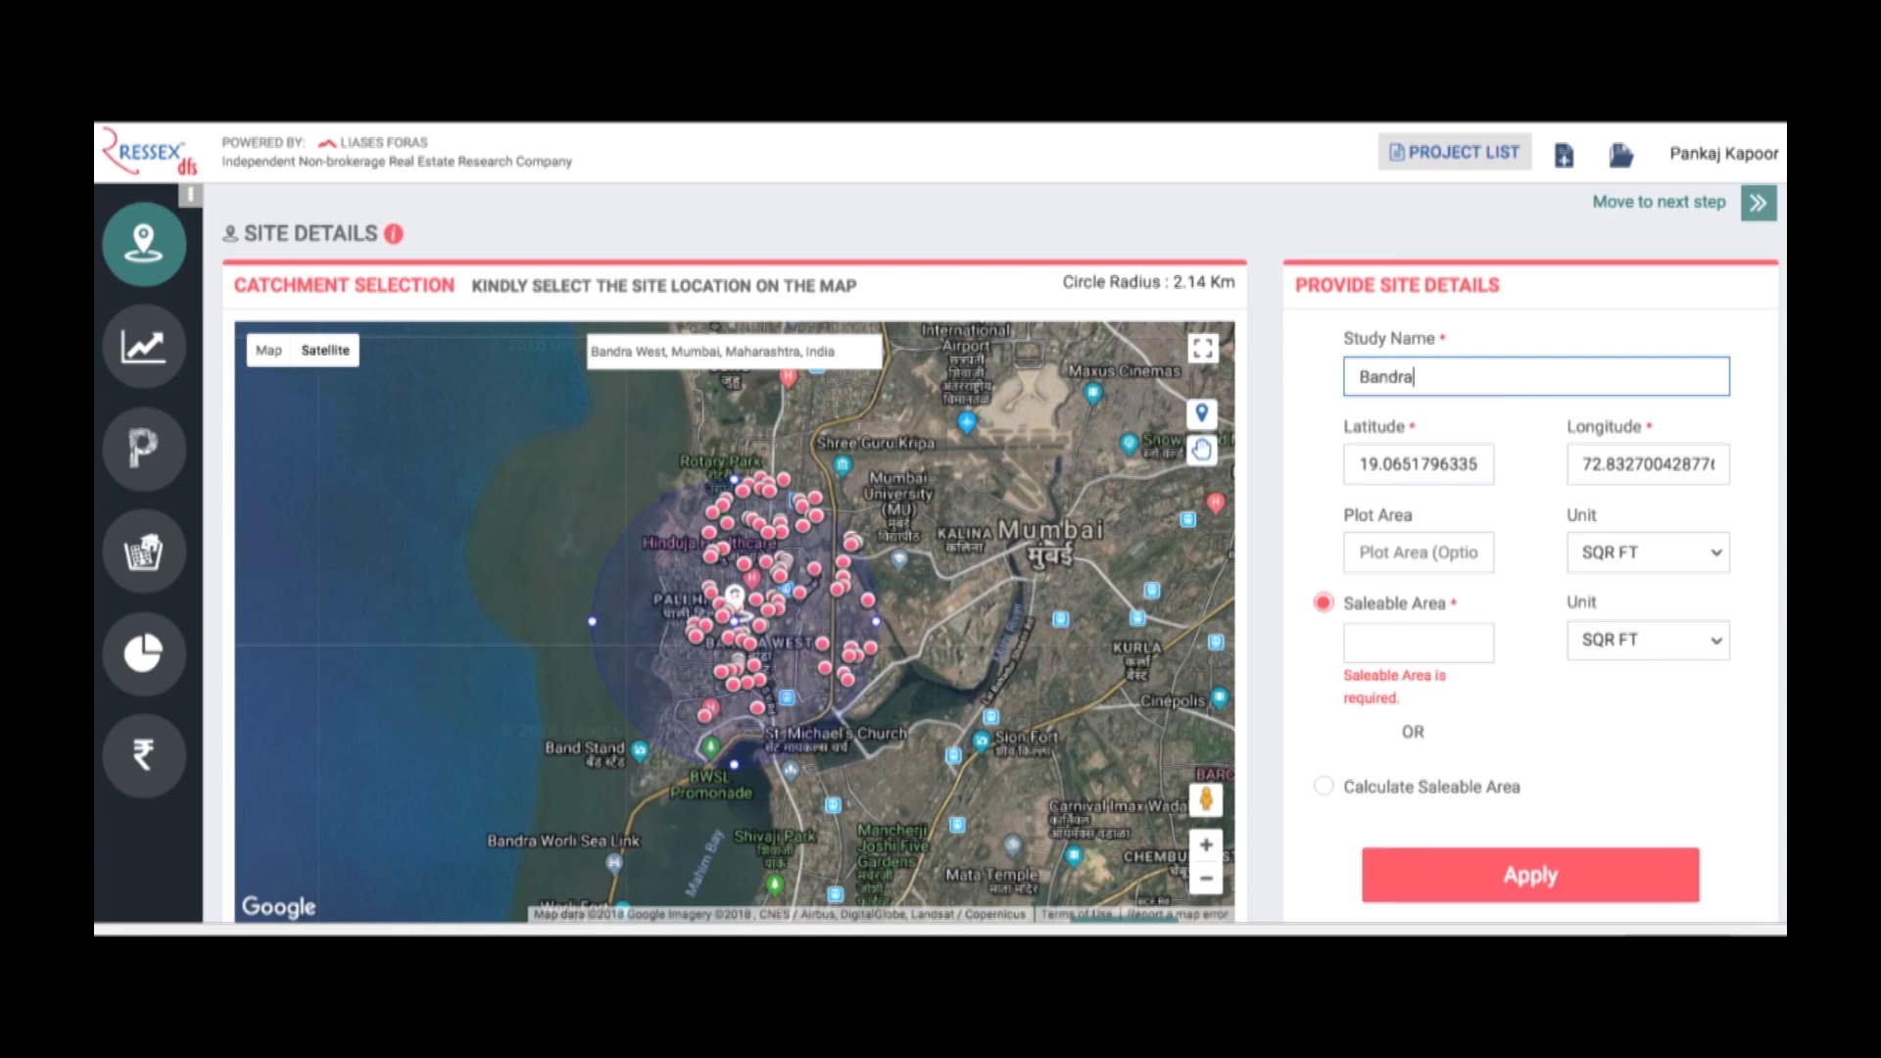
{"action": "type", "text": " West"}
{"action": "left_click", "coordinate": [1464, 648]}
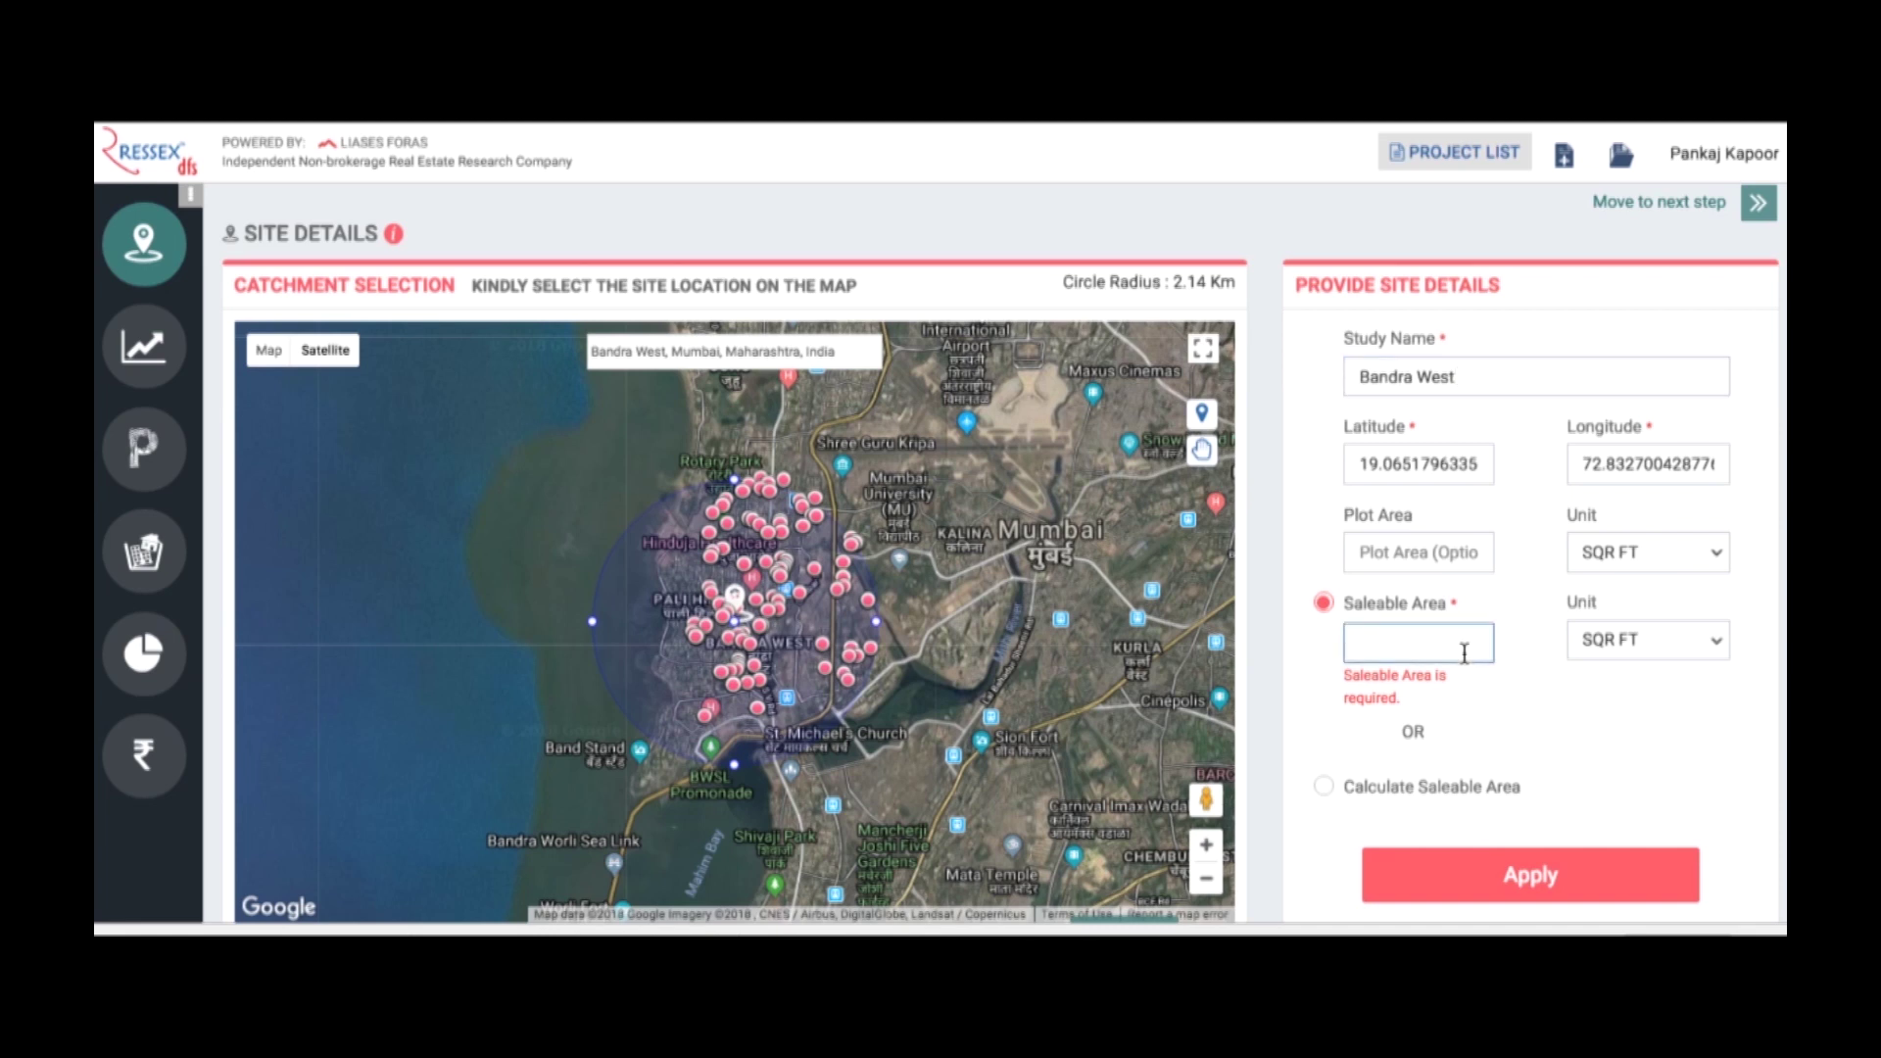
{"action": "type", "text": "30000"}
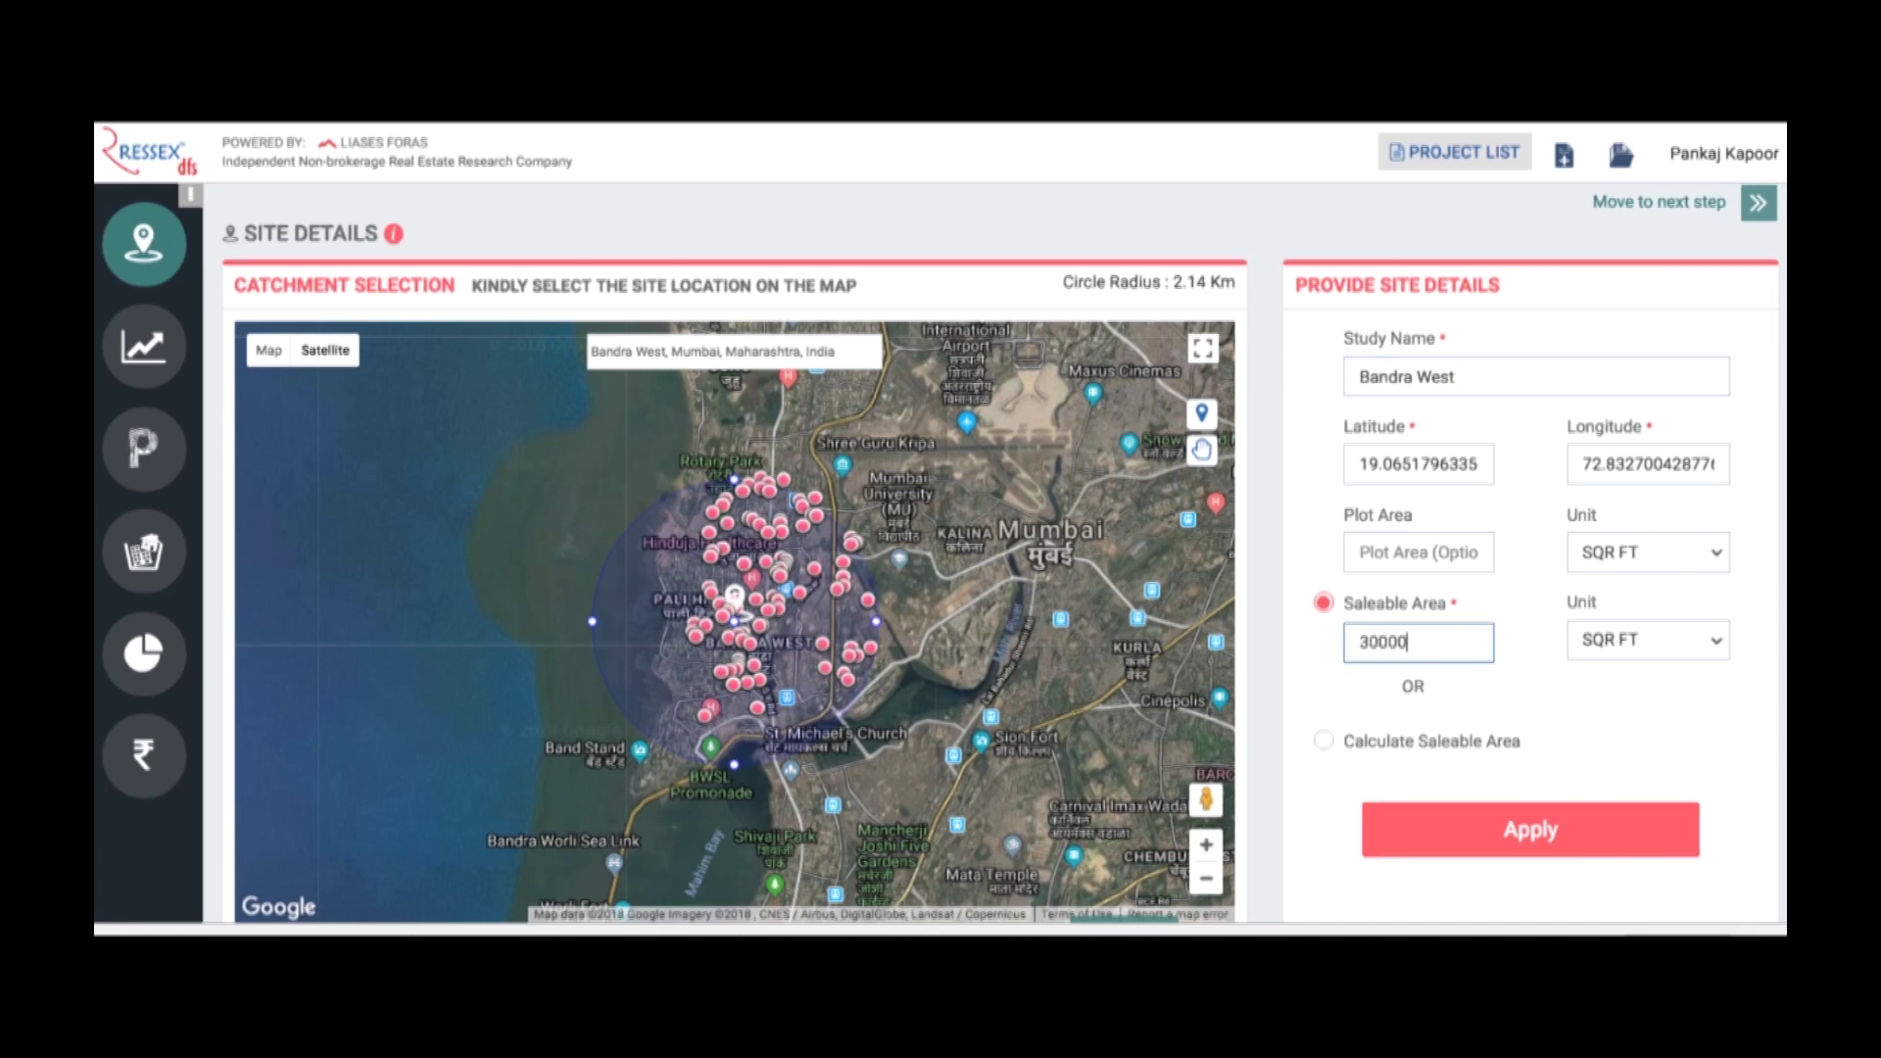
{"action": "type", "text": "0"}
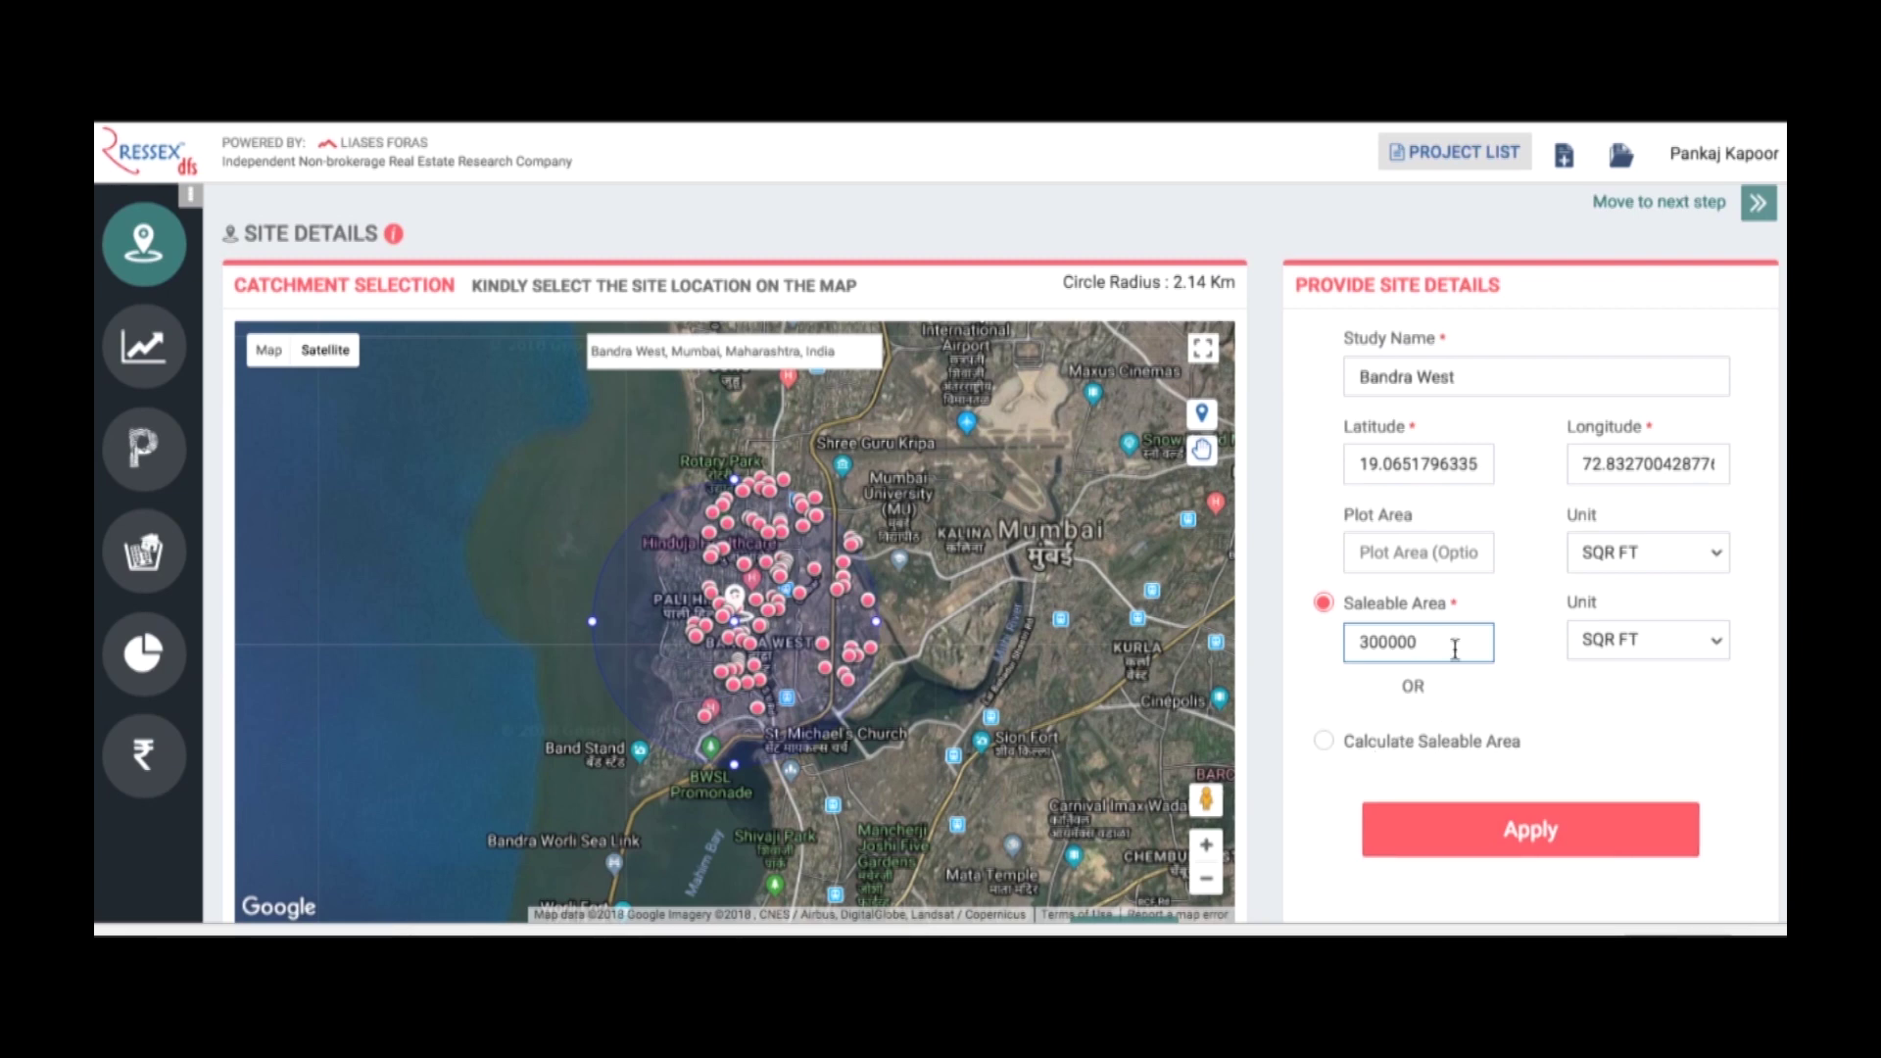
{"action": "left_click", "coordinate": [1323, 741]}
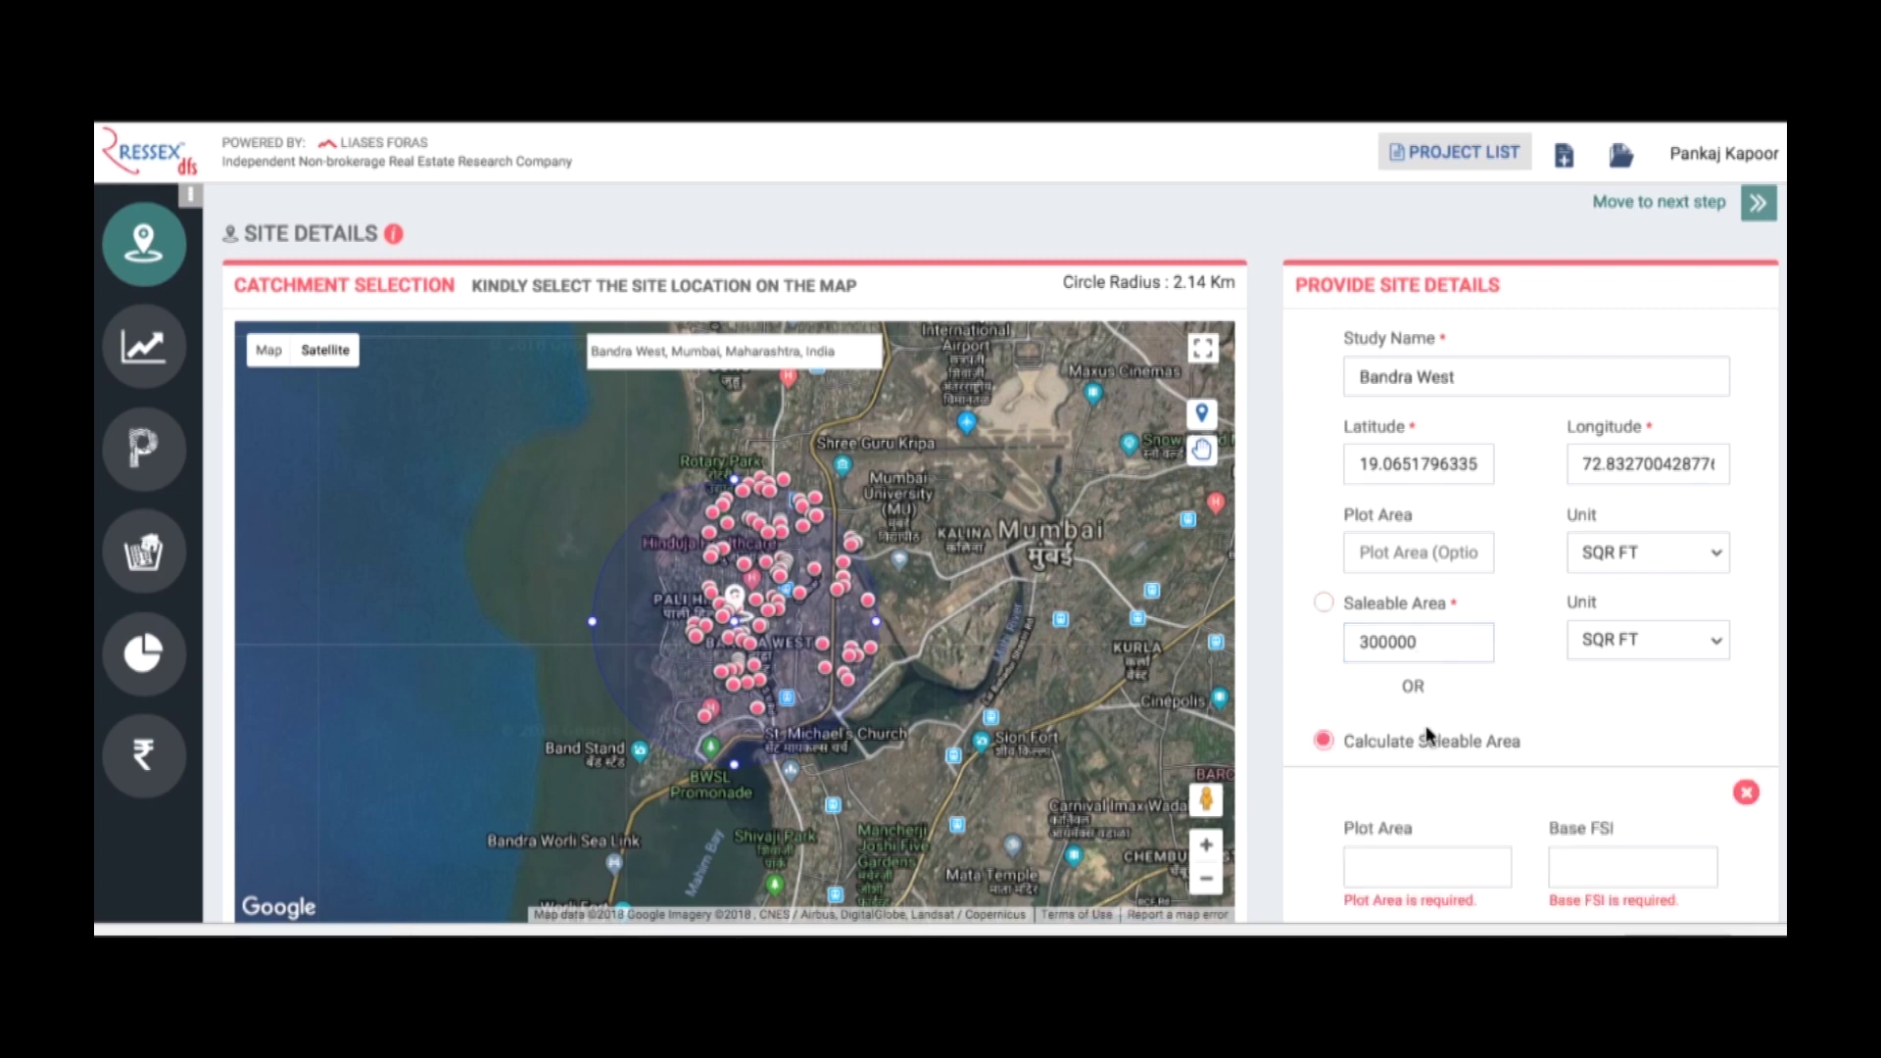
Revert to direct Saleable Area entry and apply the site details to load Catchment Market Dynamics
{"action": "scroll", "coordinate": [1426, 725], "scroll_direction": "down", "scroll_amount": 2}
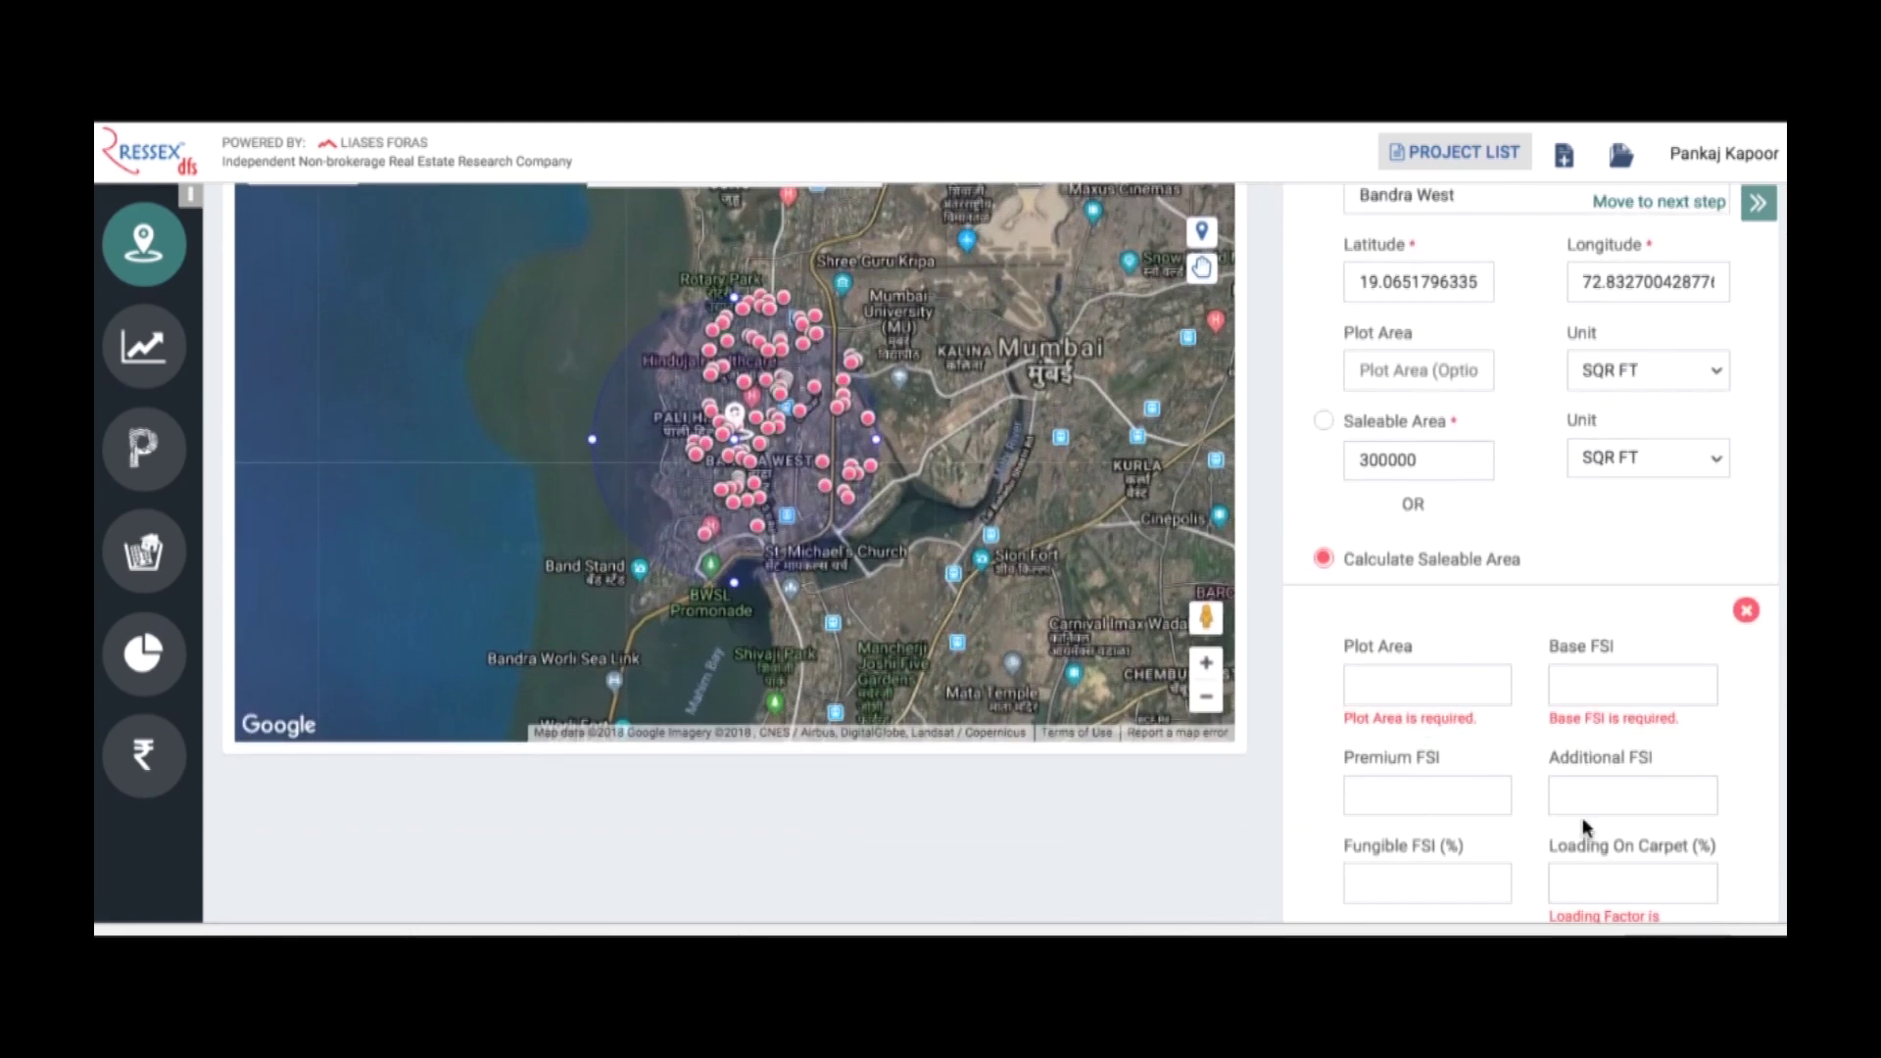
{"action": "scroll", "coordinate": [1583, 817], "scroll_direction": "down", "scroll_amount": 2}
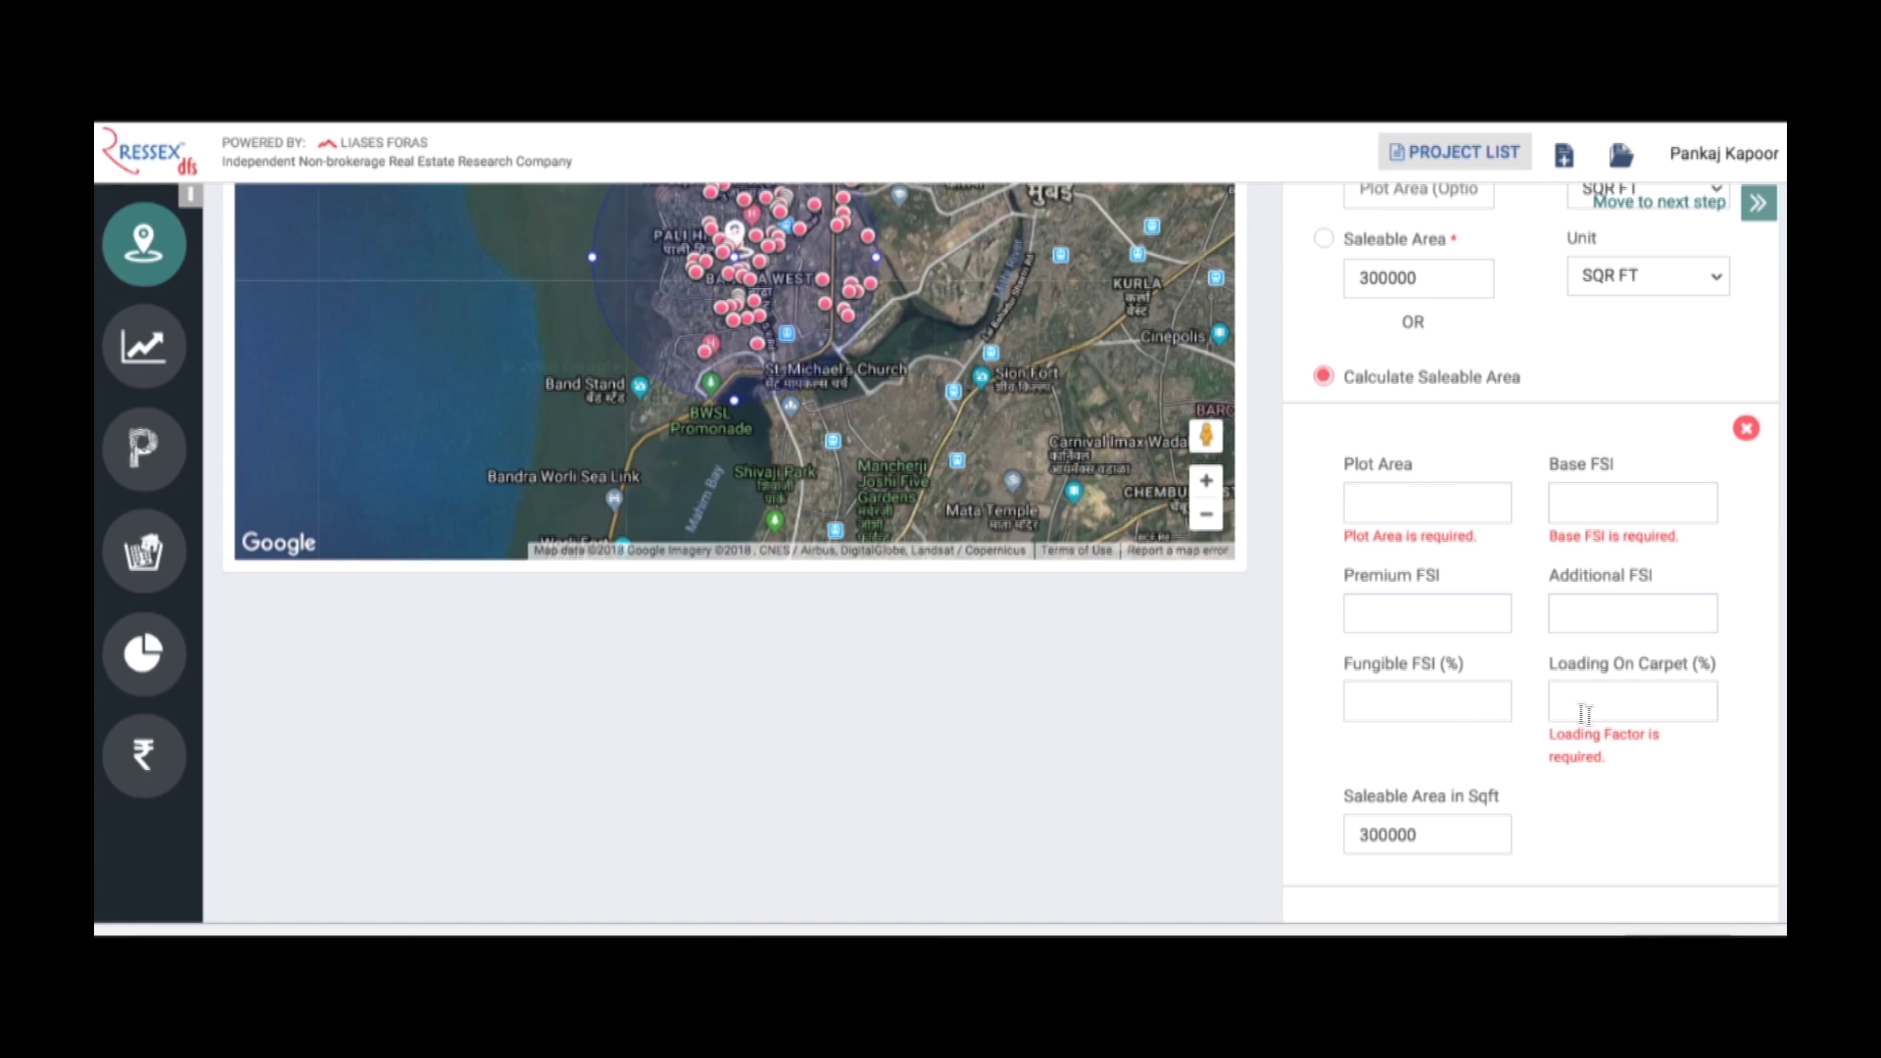
{"action": "scroll", "coordinate": [1649, 854], "scroll_direction": "up", "scroll_amount": 1}
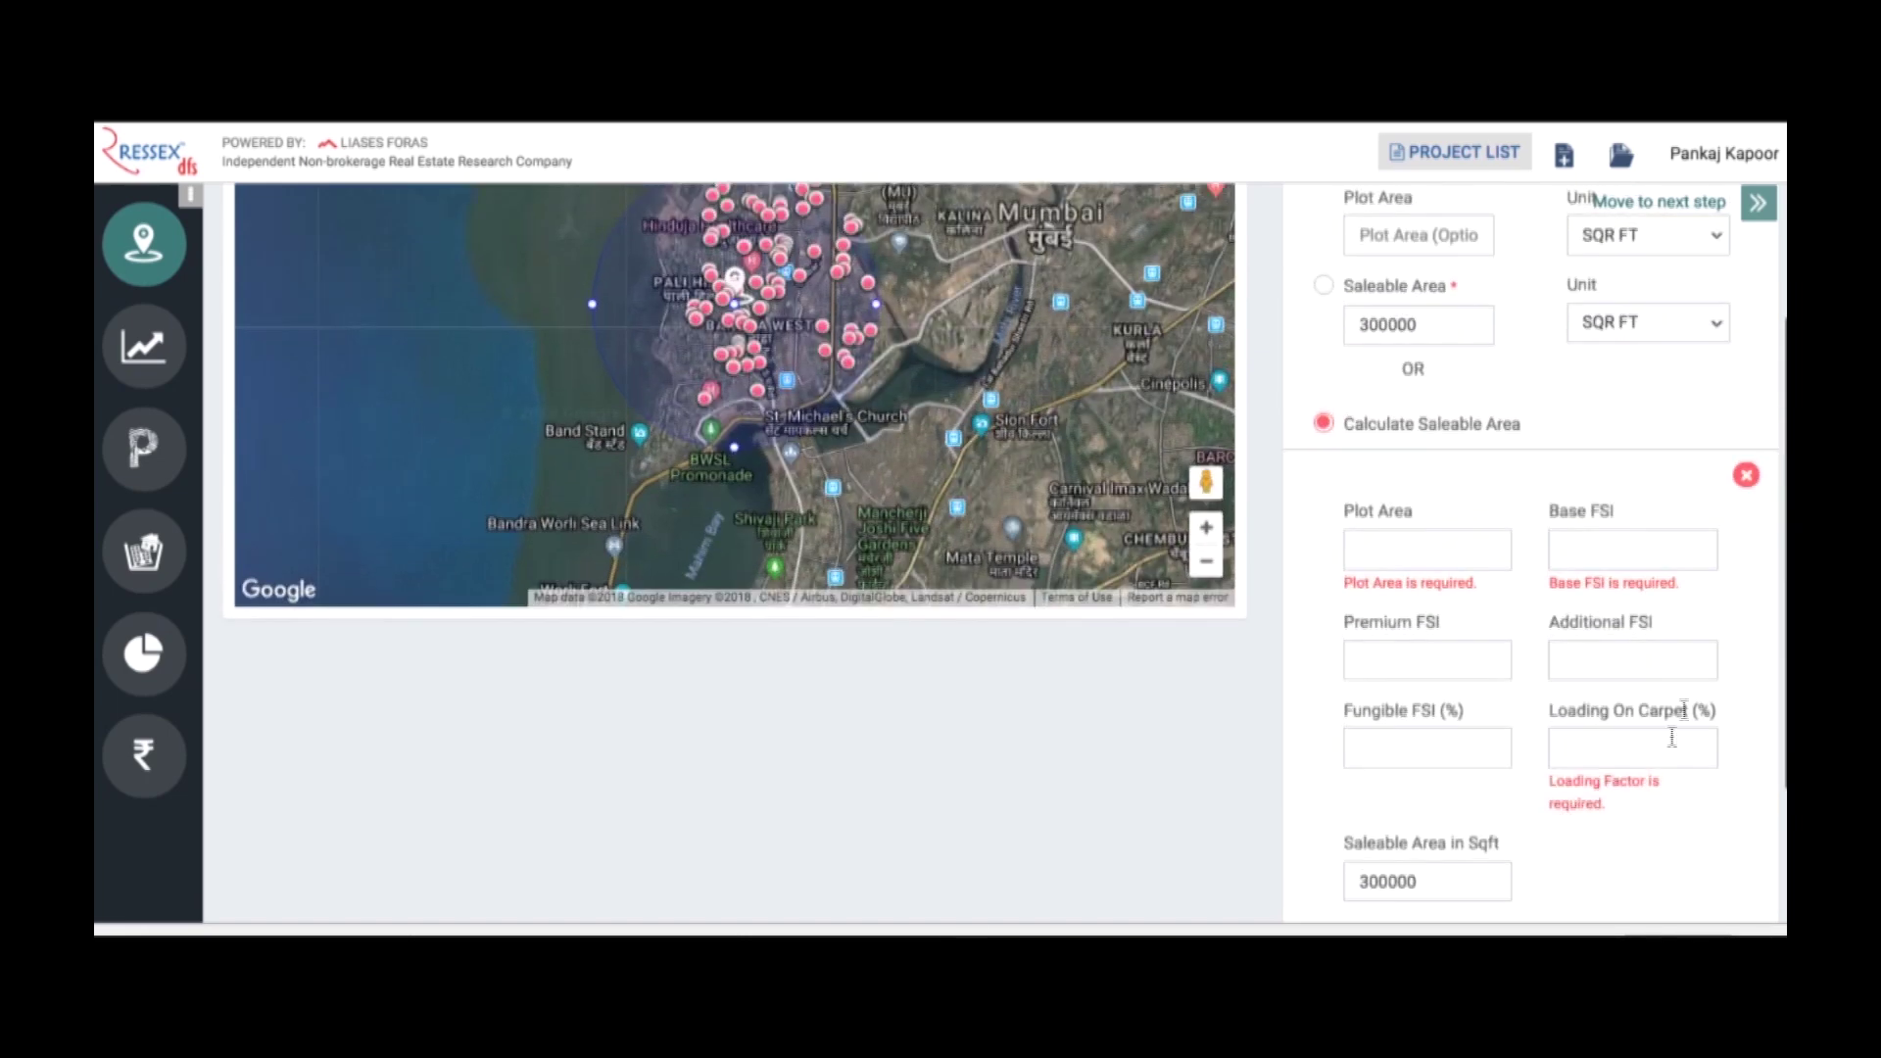
{"action": "left_click", "coordinate": [1747, 477]}
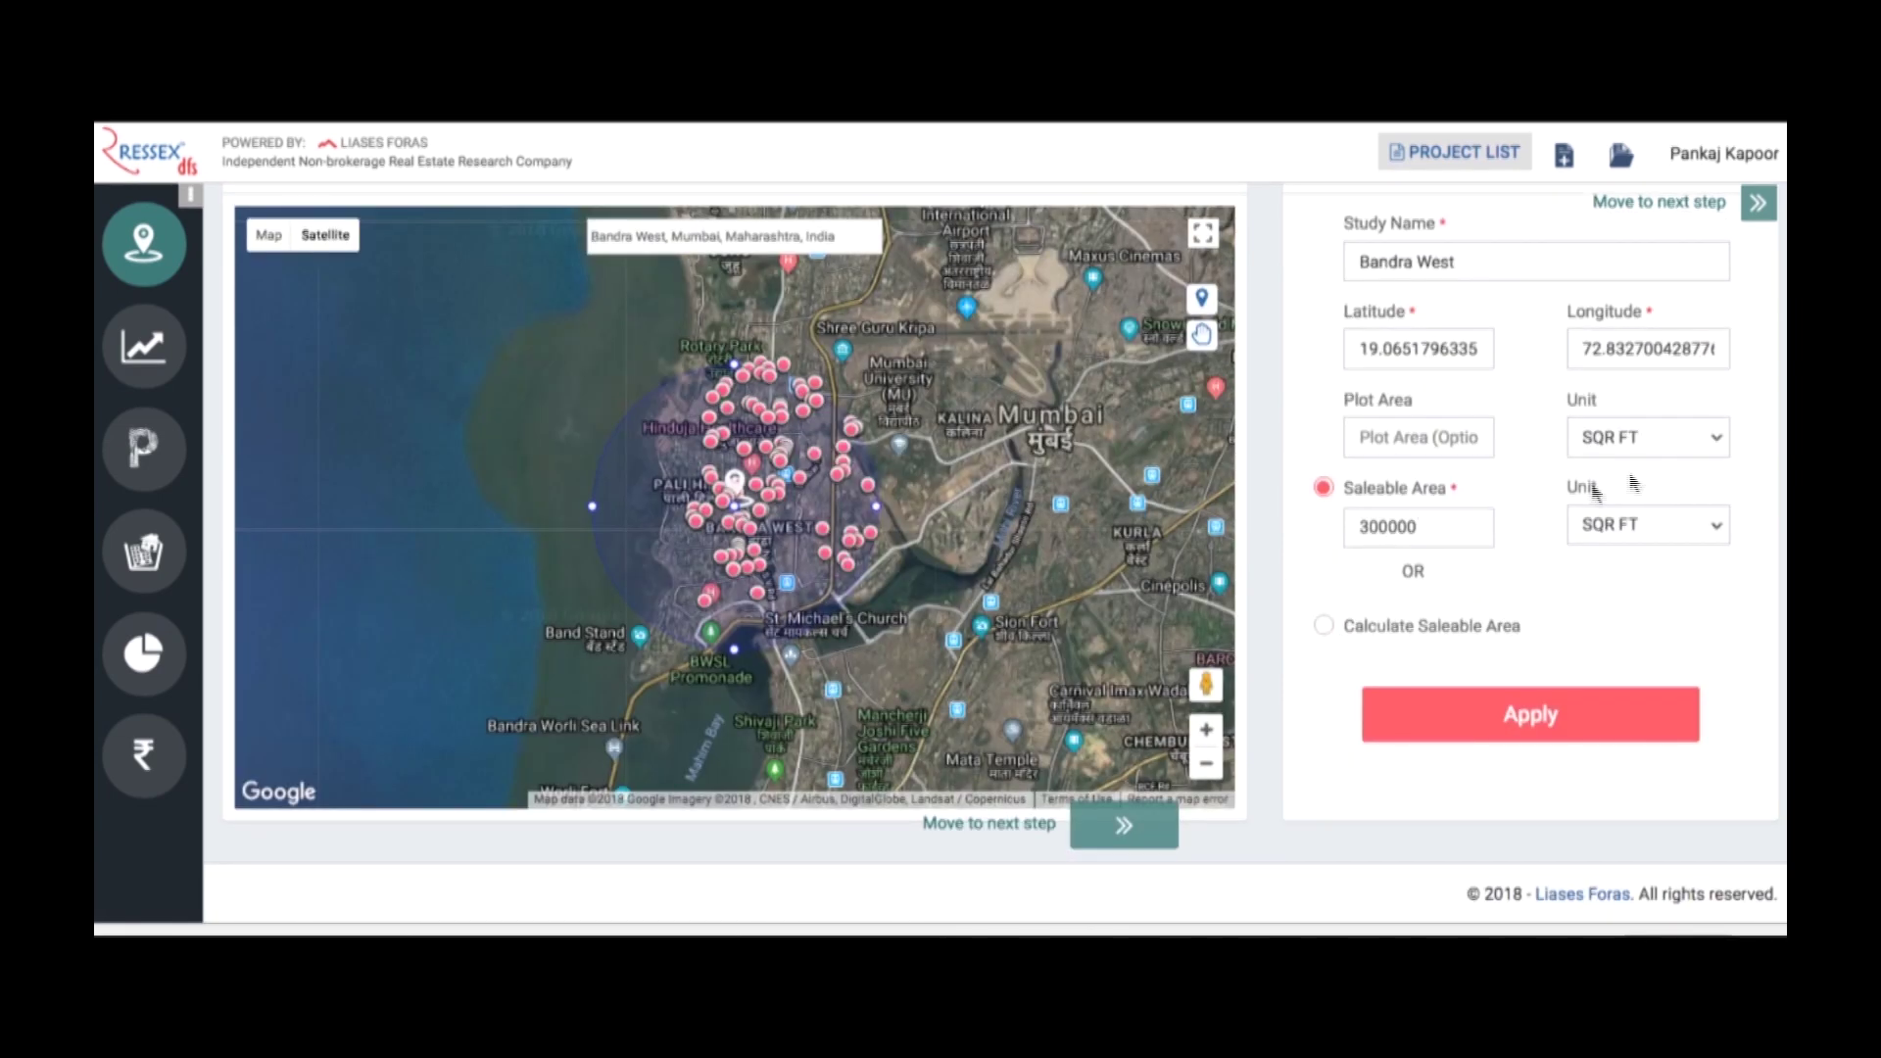
{"action": "left_click", "coordinate": [1546, 730]}
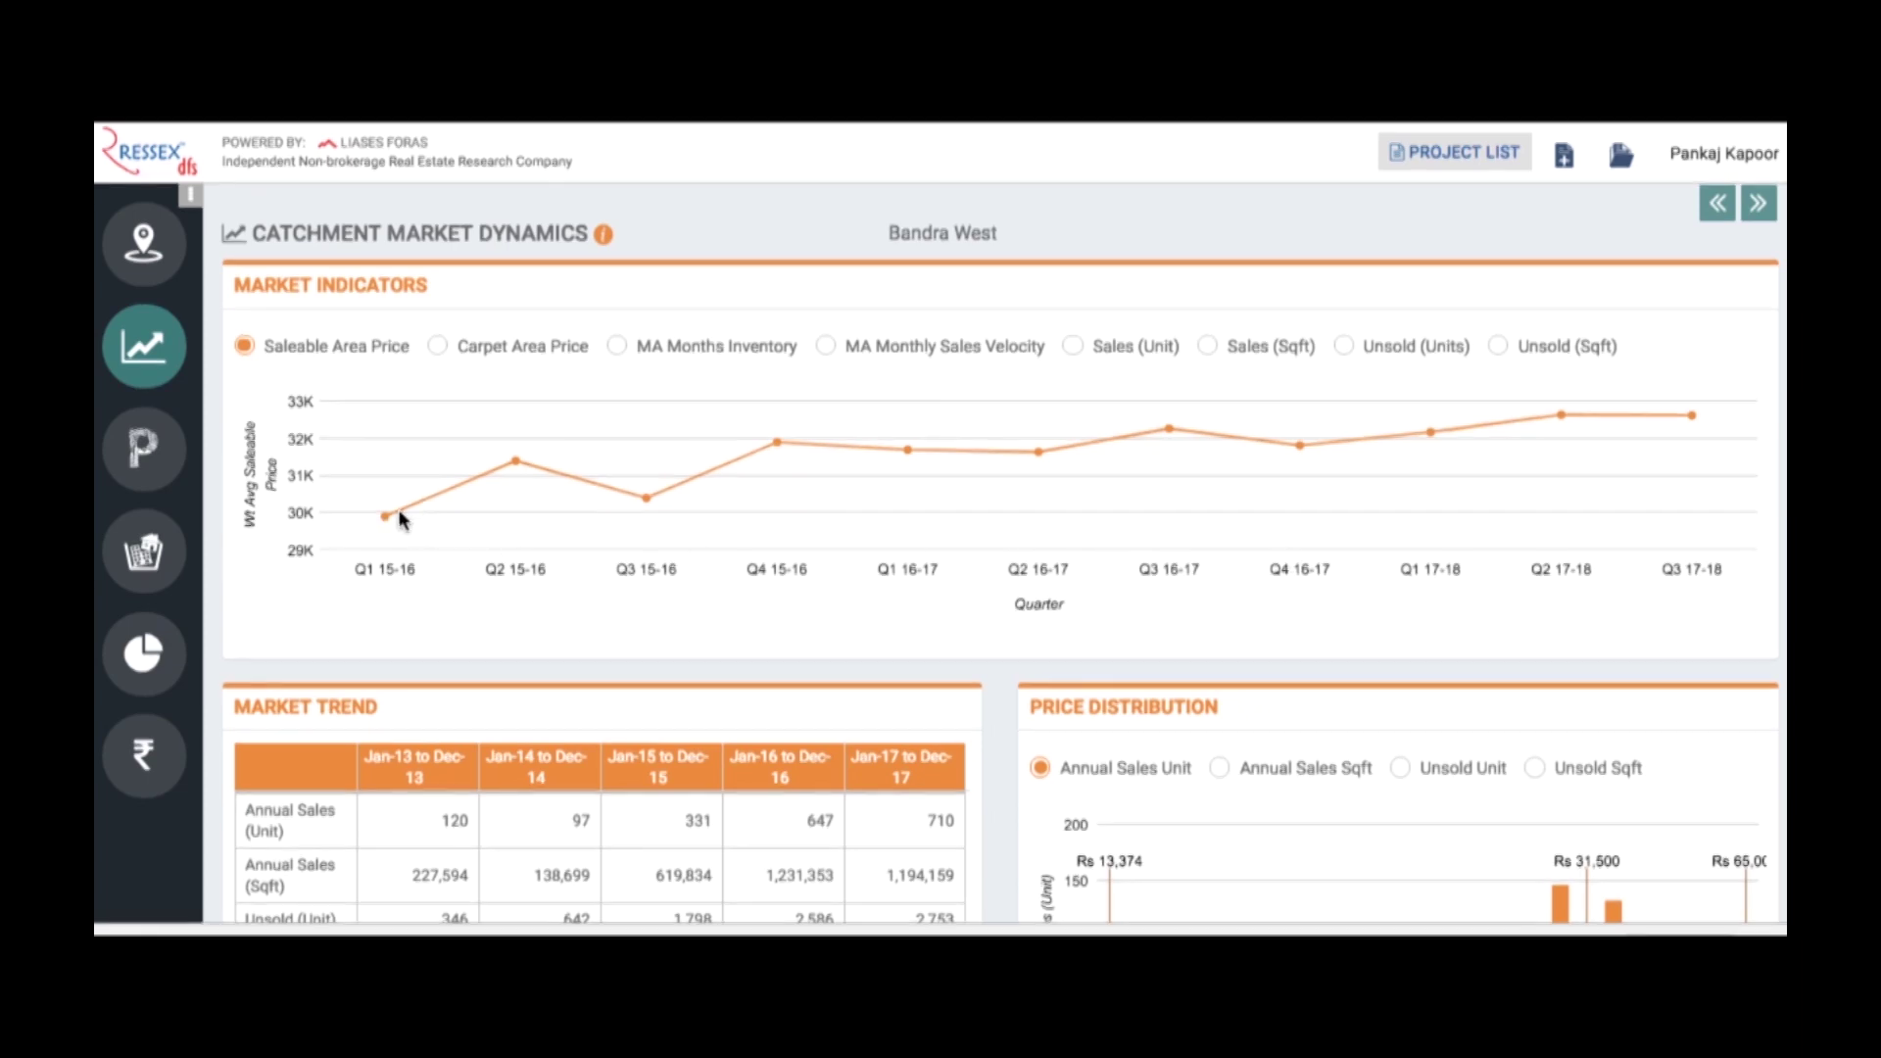
Chart Carpet Area Price, MA Months Inventory, MA Sales Velocity, Sales and Unsold in units and sqft
{"action": "mouse_move", "coordinate": [517, 472]}
{"action": "mouse_move", "coordinate": [1687, 425]}
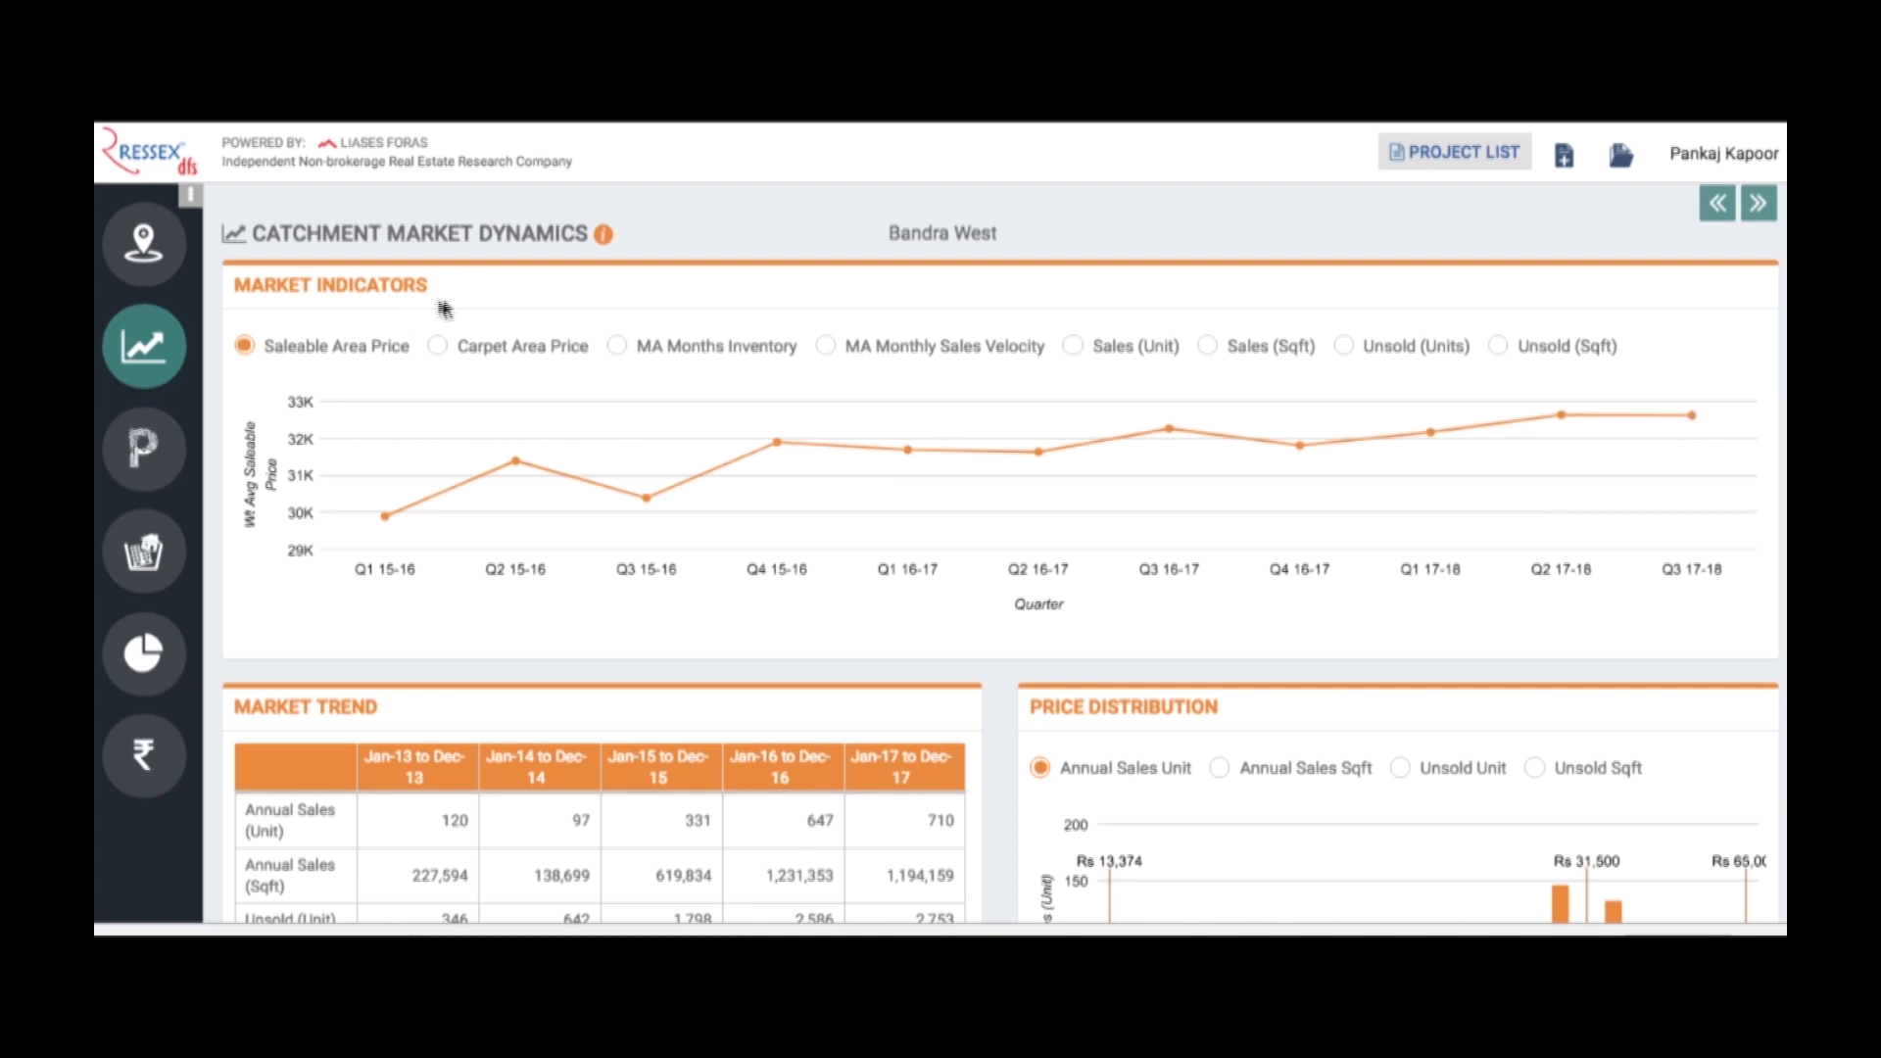
{"action": "left_click", "coordinate": [438, 347]}
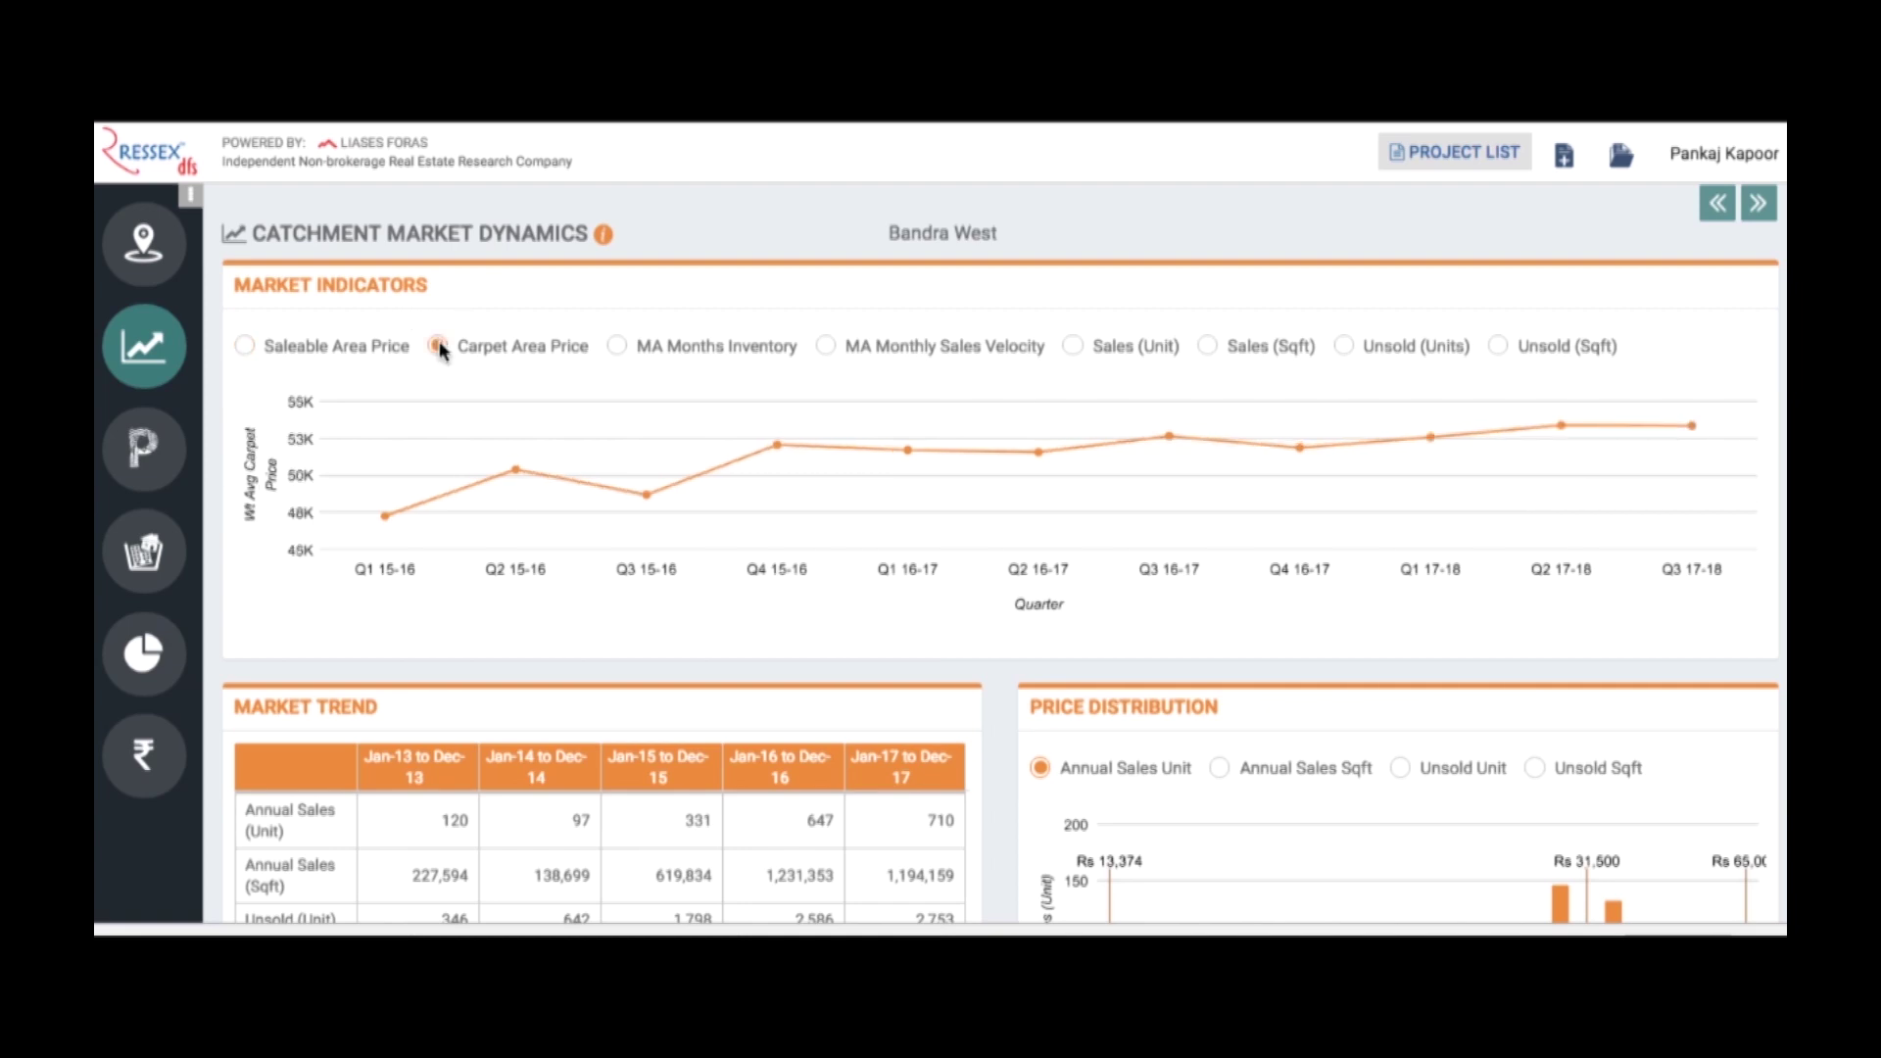
{"action": "left_click", "coordinate": [615, 347]}
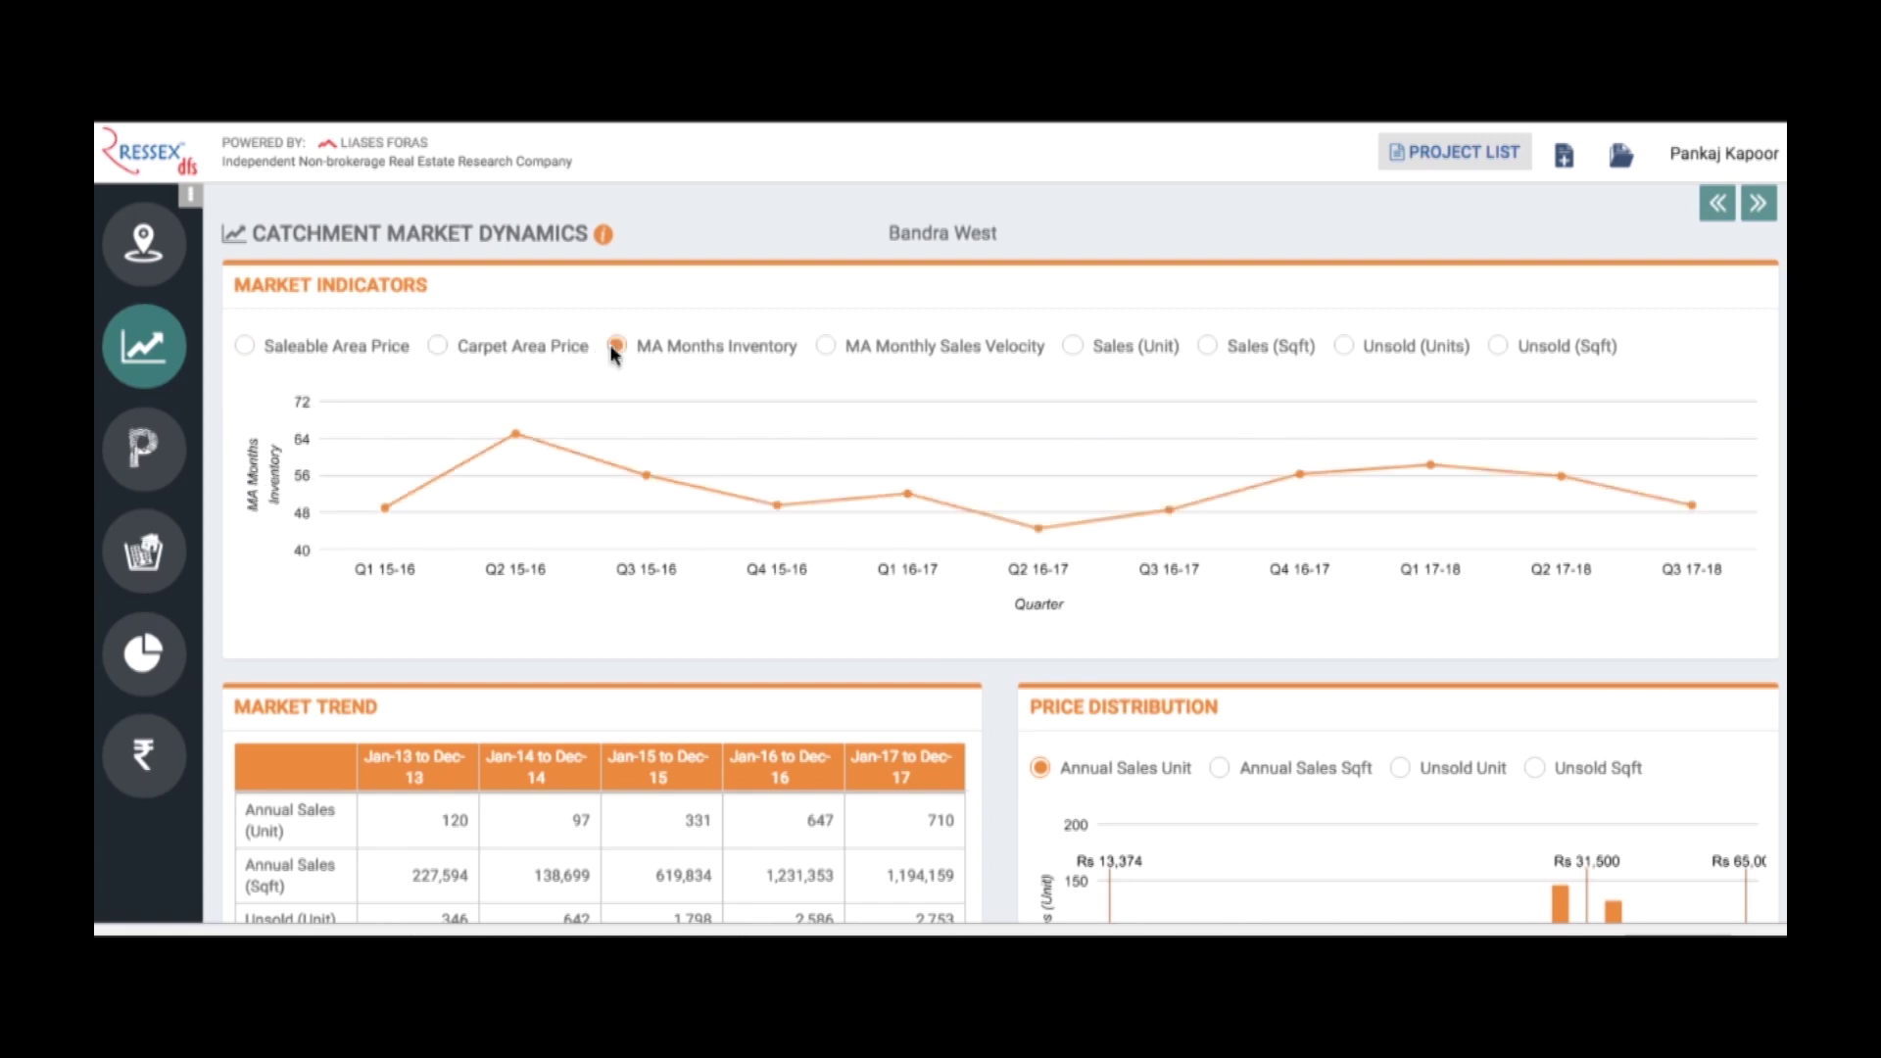
{"action": "mouse_move", "coordinate": [1694, 509]}
{"action": "left_click", "coordinate": [825, 347]}
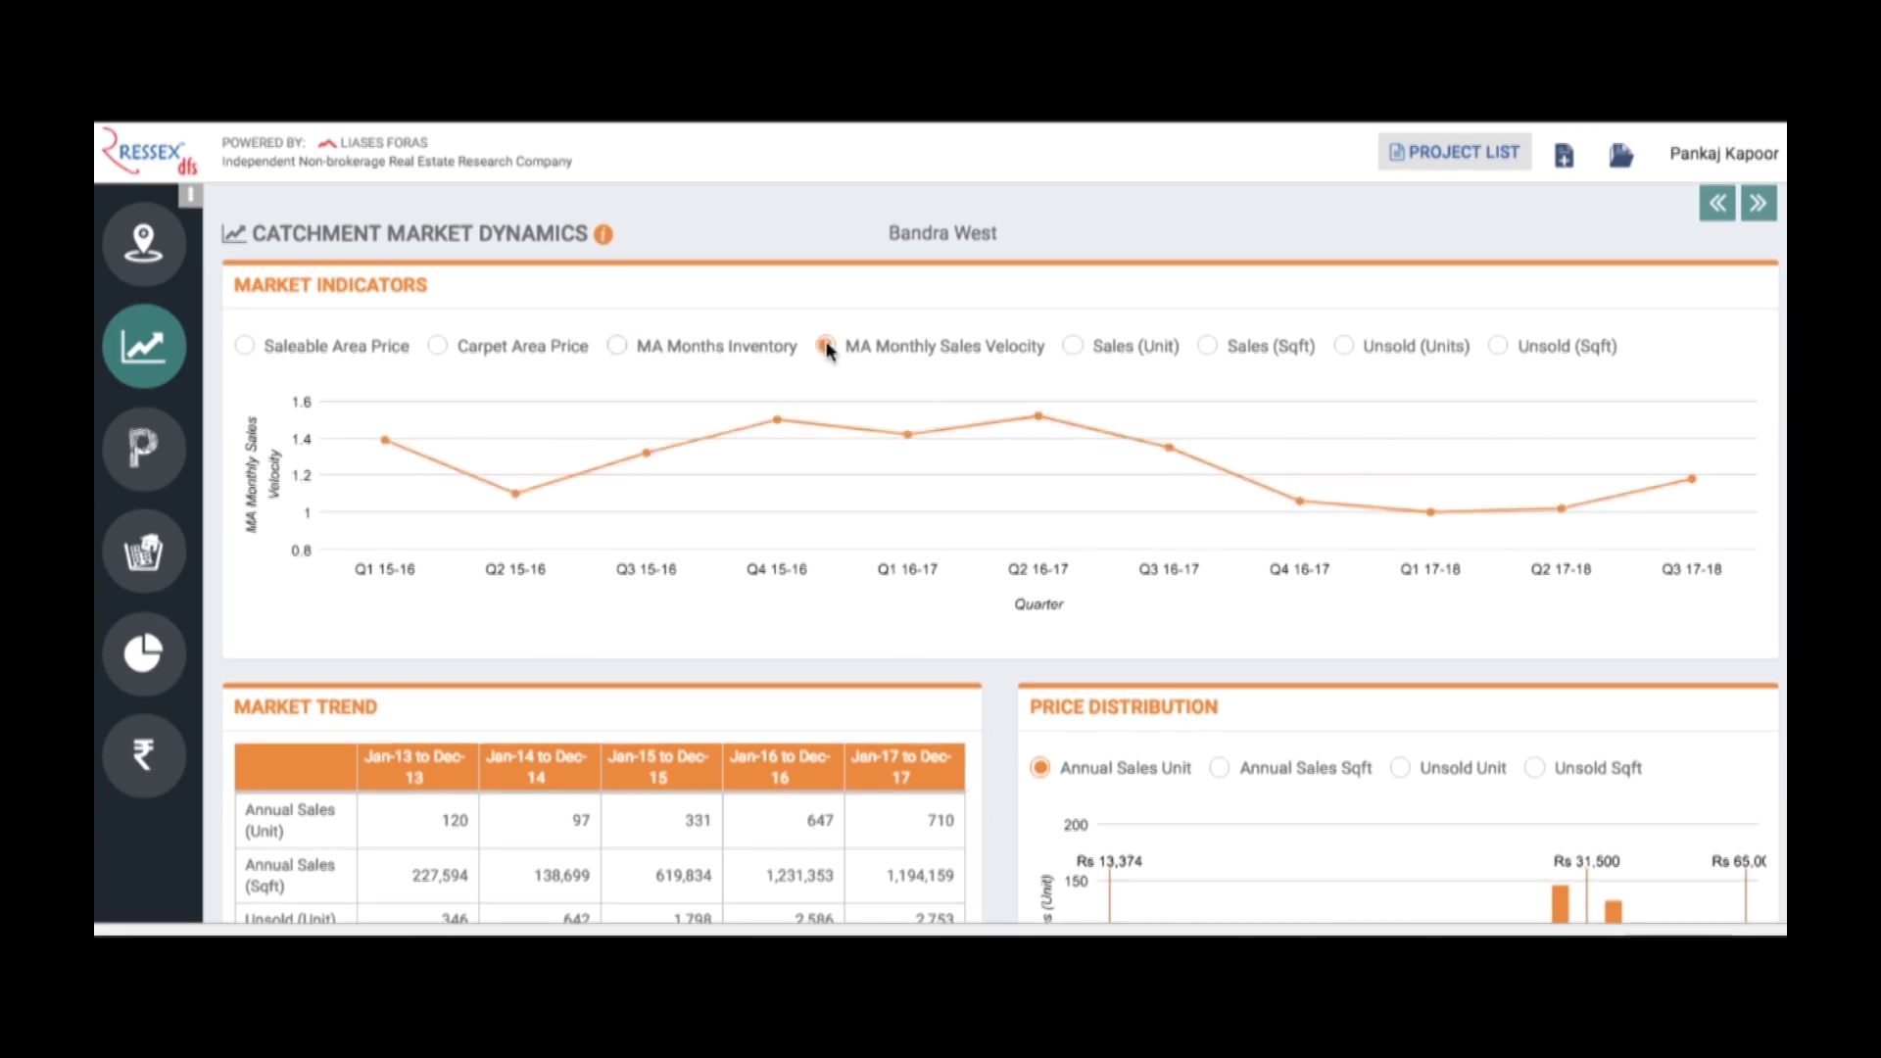
{"action": "left_click", "coordinate": [1071, 347]}
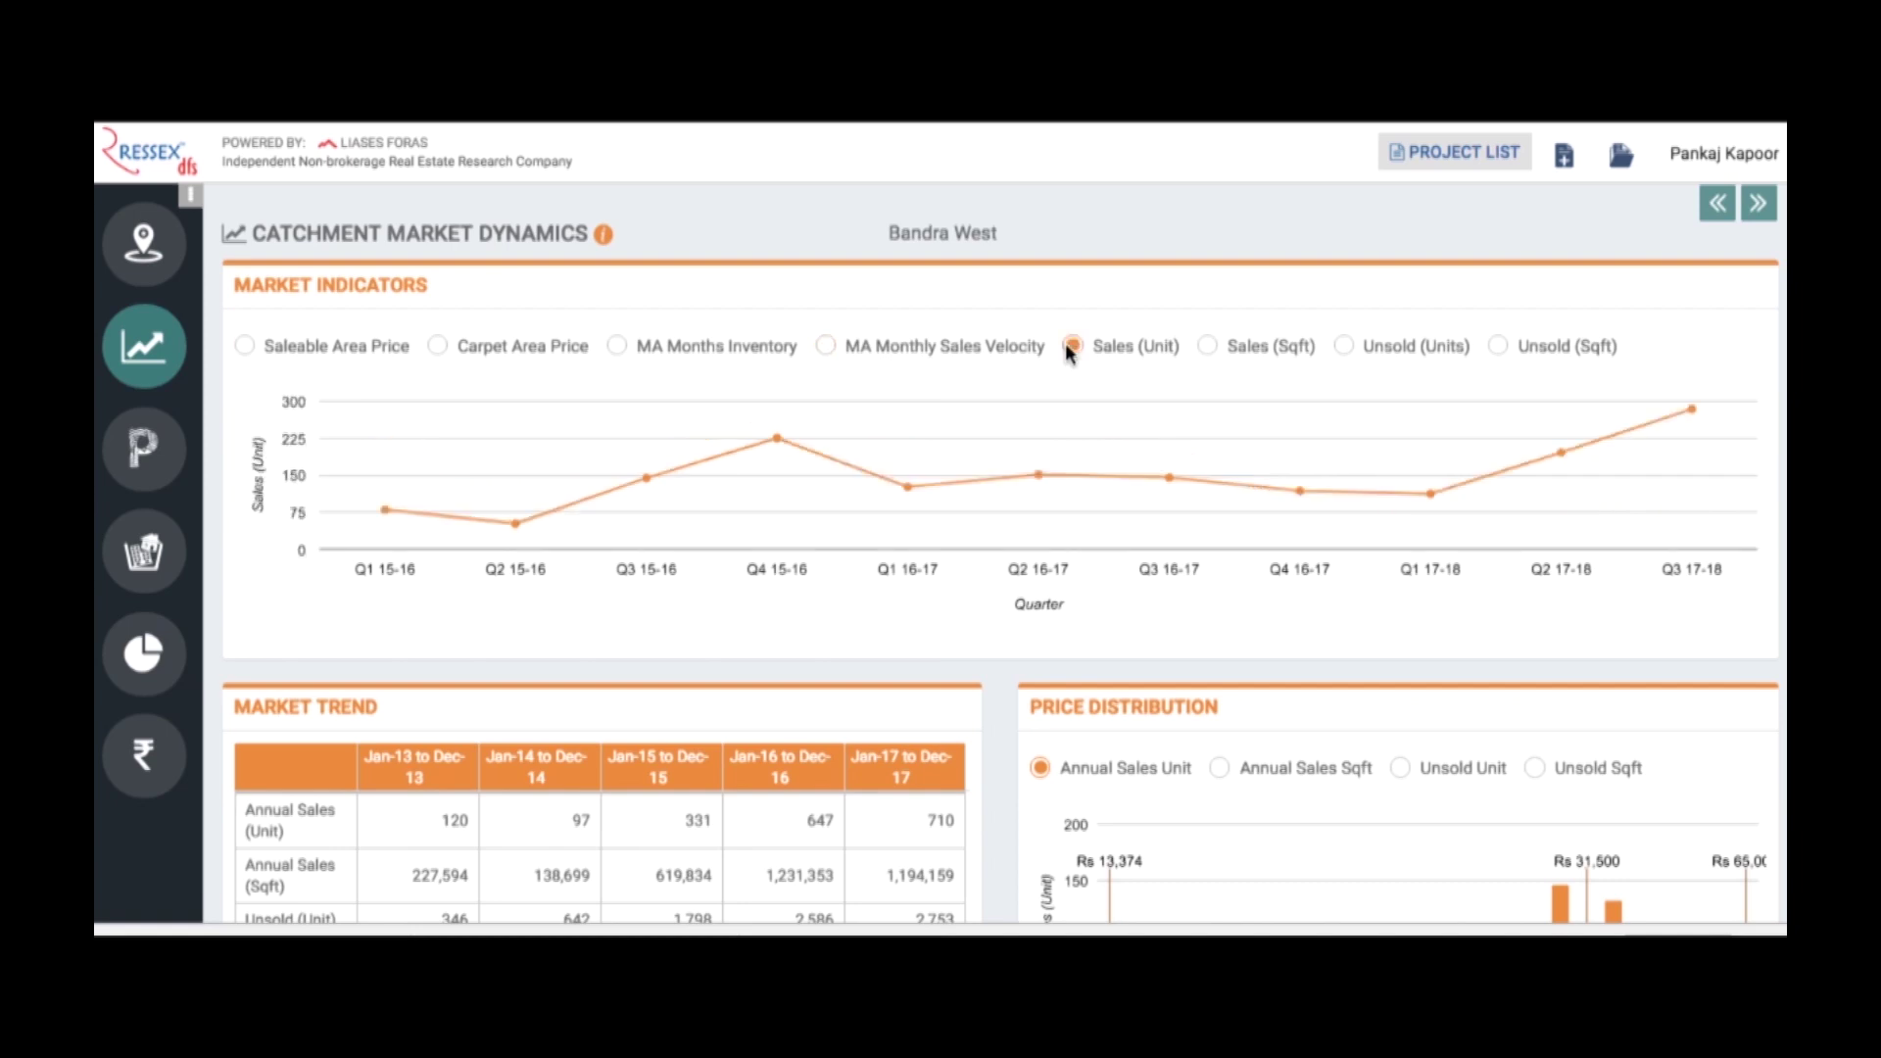
{"action": "left_click", "coordinate": [1208, 348]}
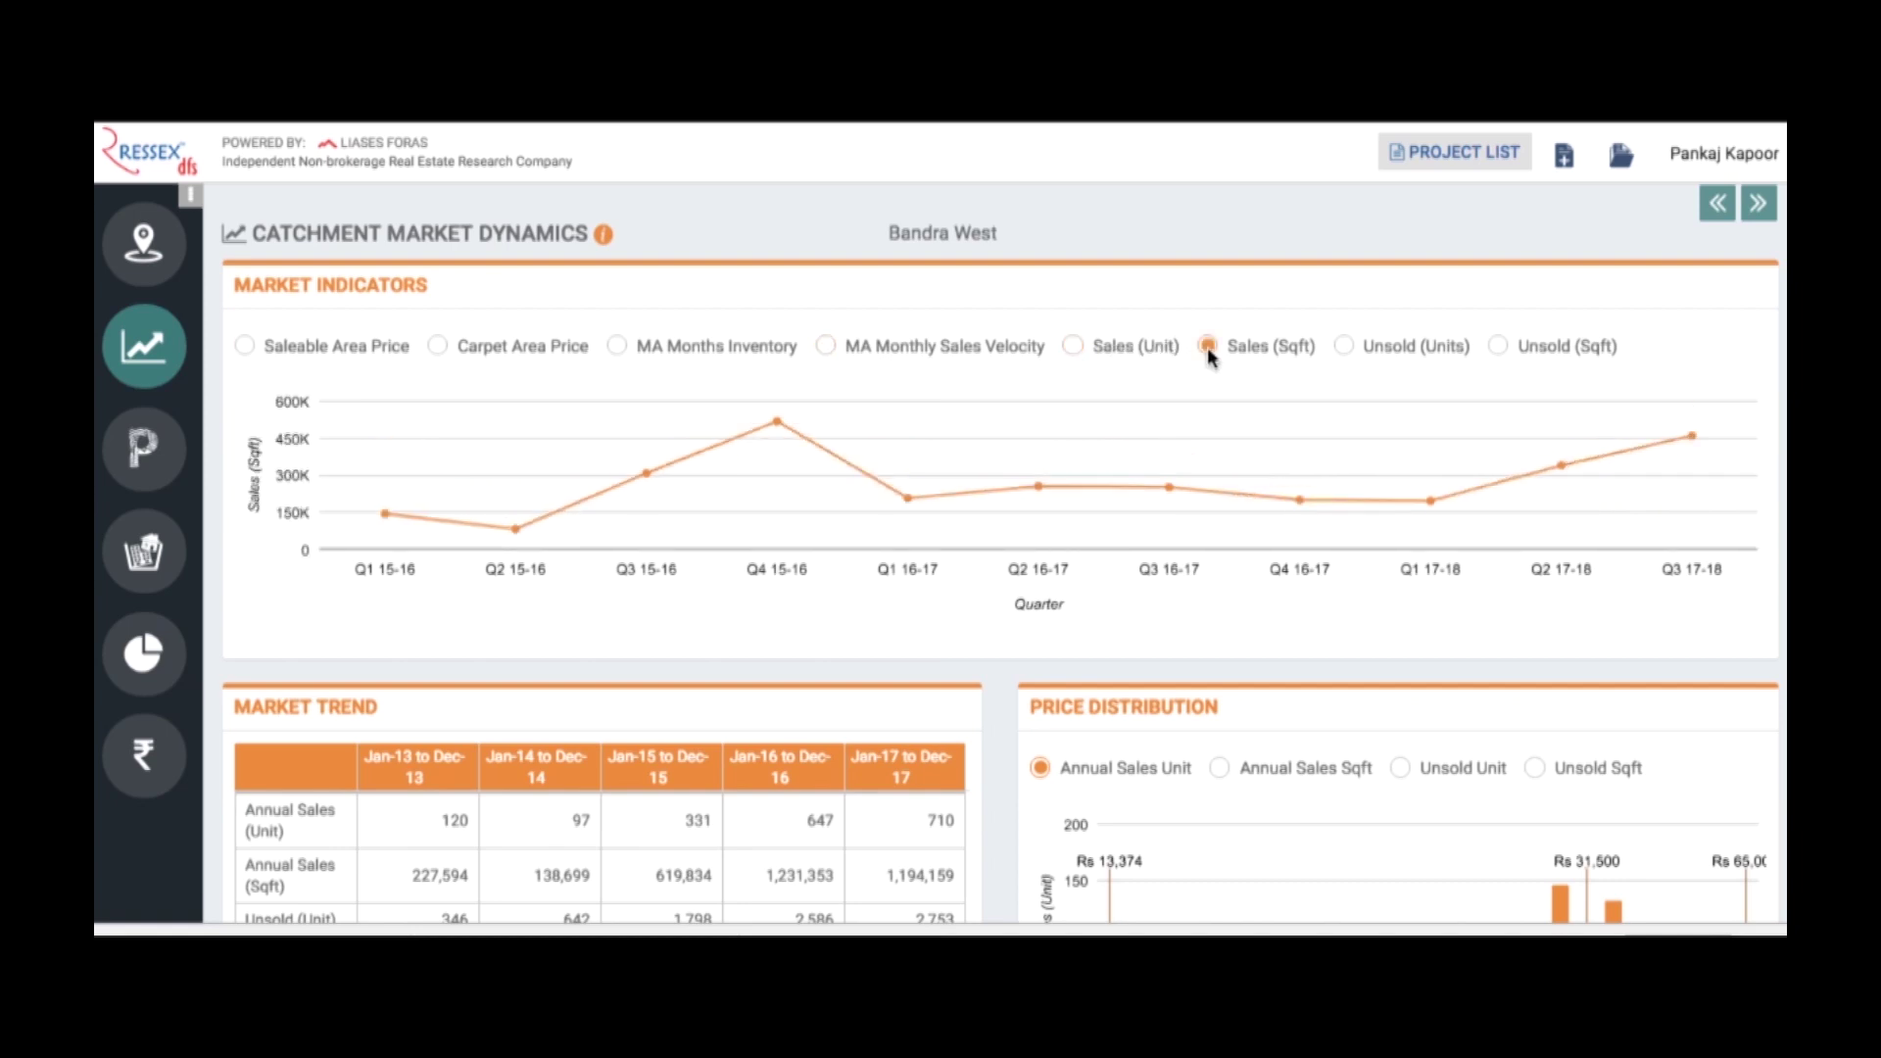
{"action": "left_click", "coordinate": [1343, 350]}
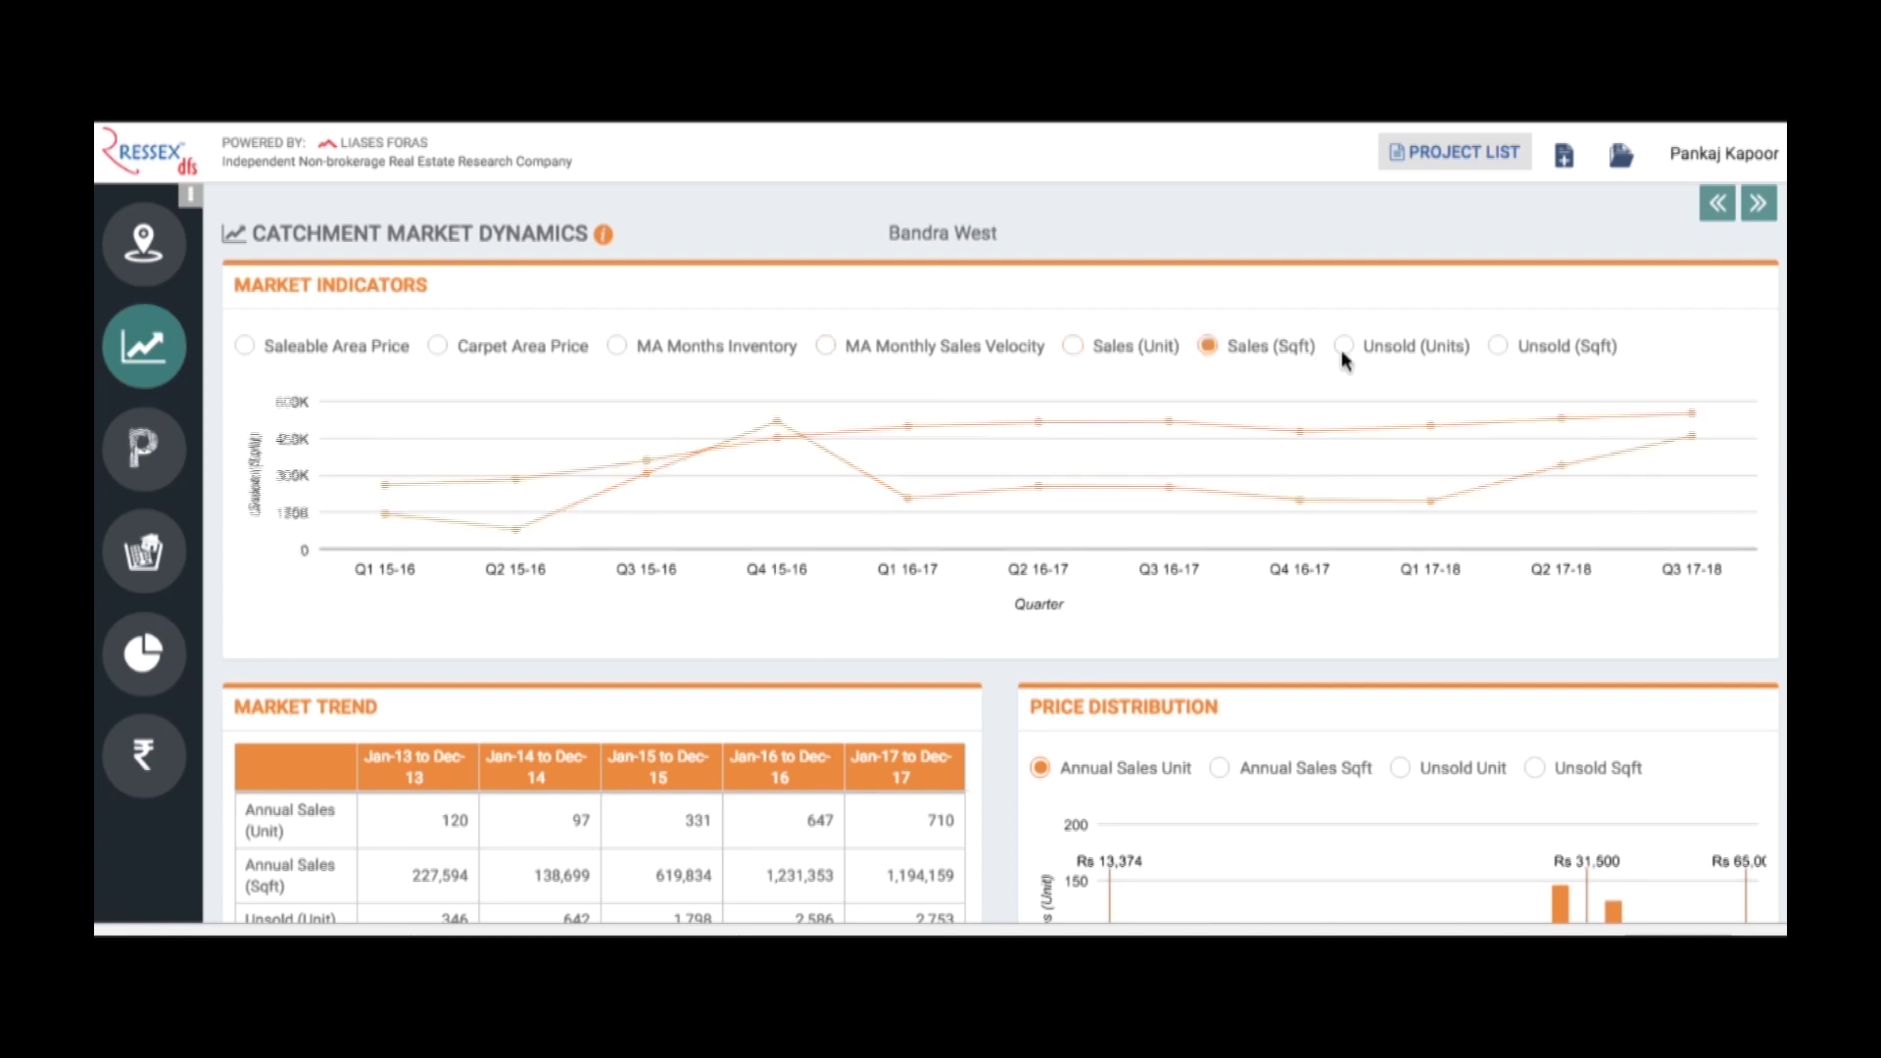
{"action": "left_click", "coordinate": [1497, 348]}
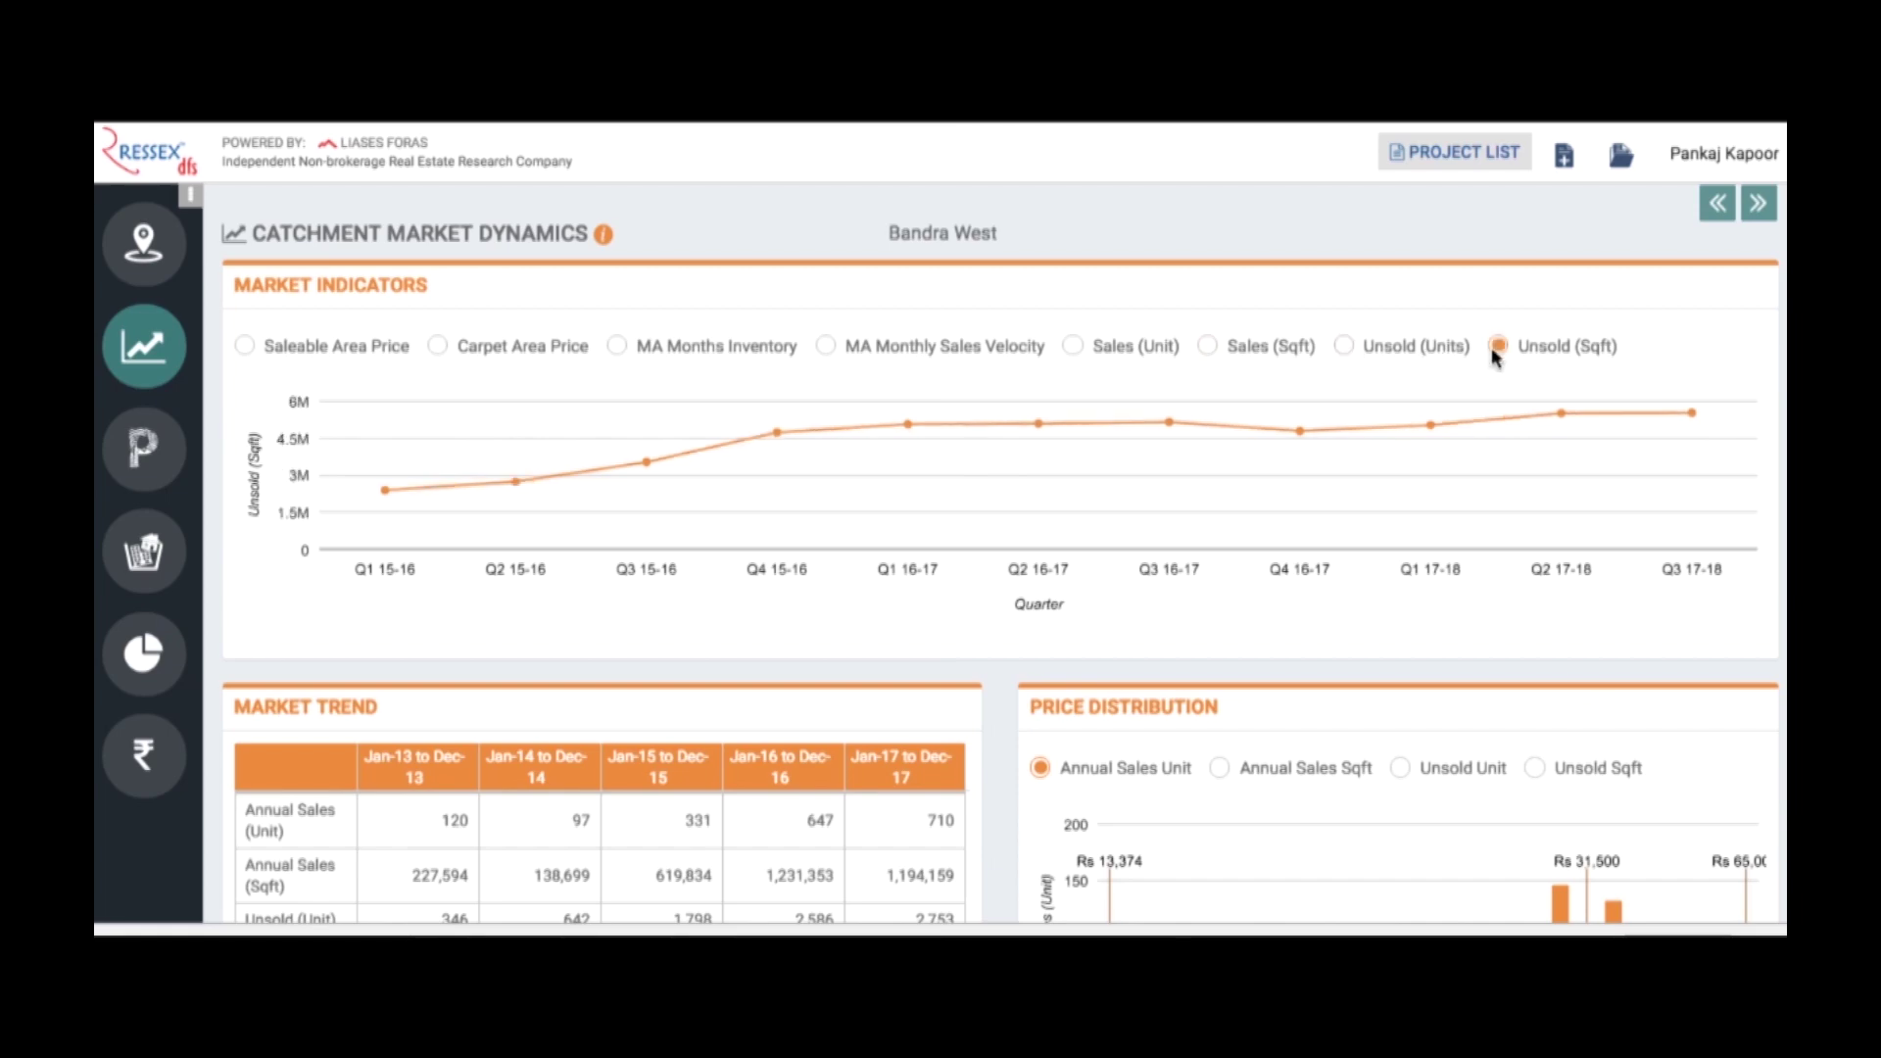
Show Unsold Unit by price range, peaking near 870 units at 30001–35000 Rs/Sqft
{"action": "scroll", "coordinate": [1641, 507], "scroll_direction": "down", "scroll_amount": 3}
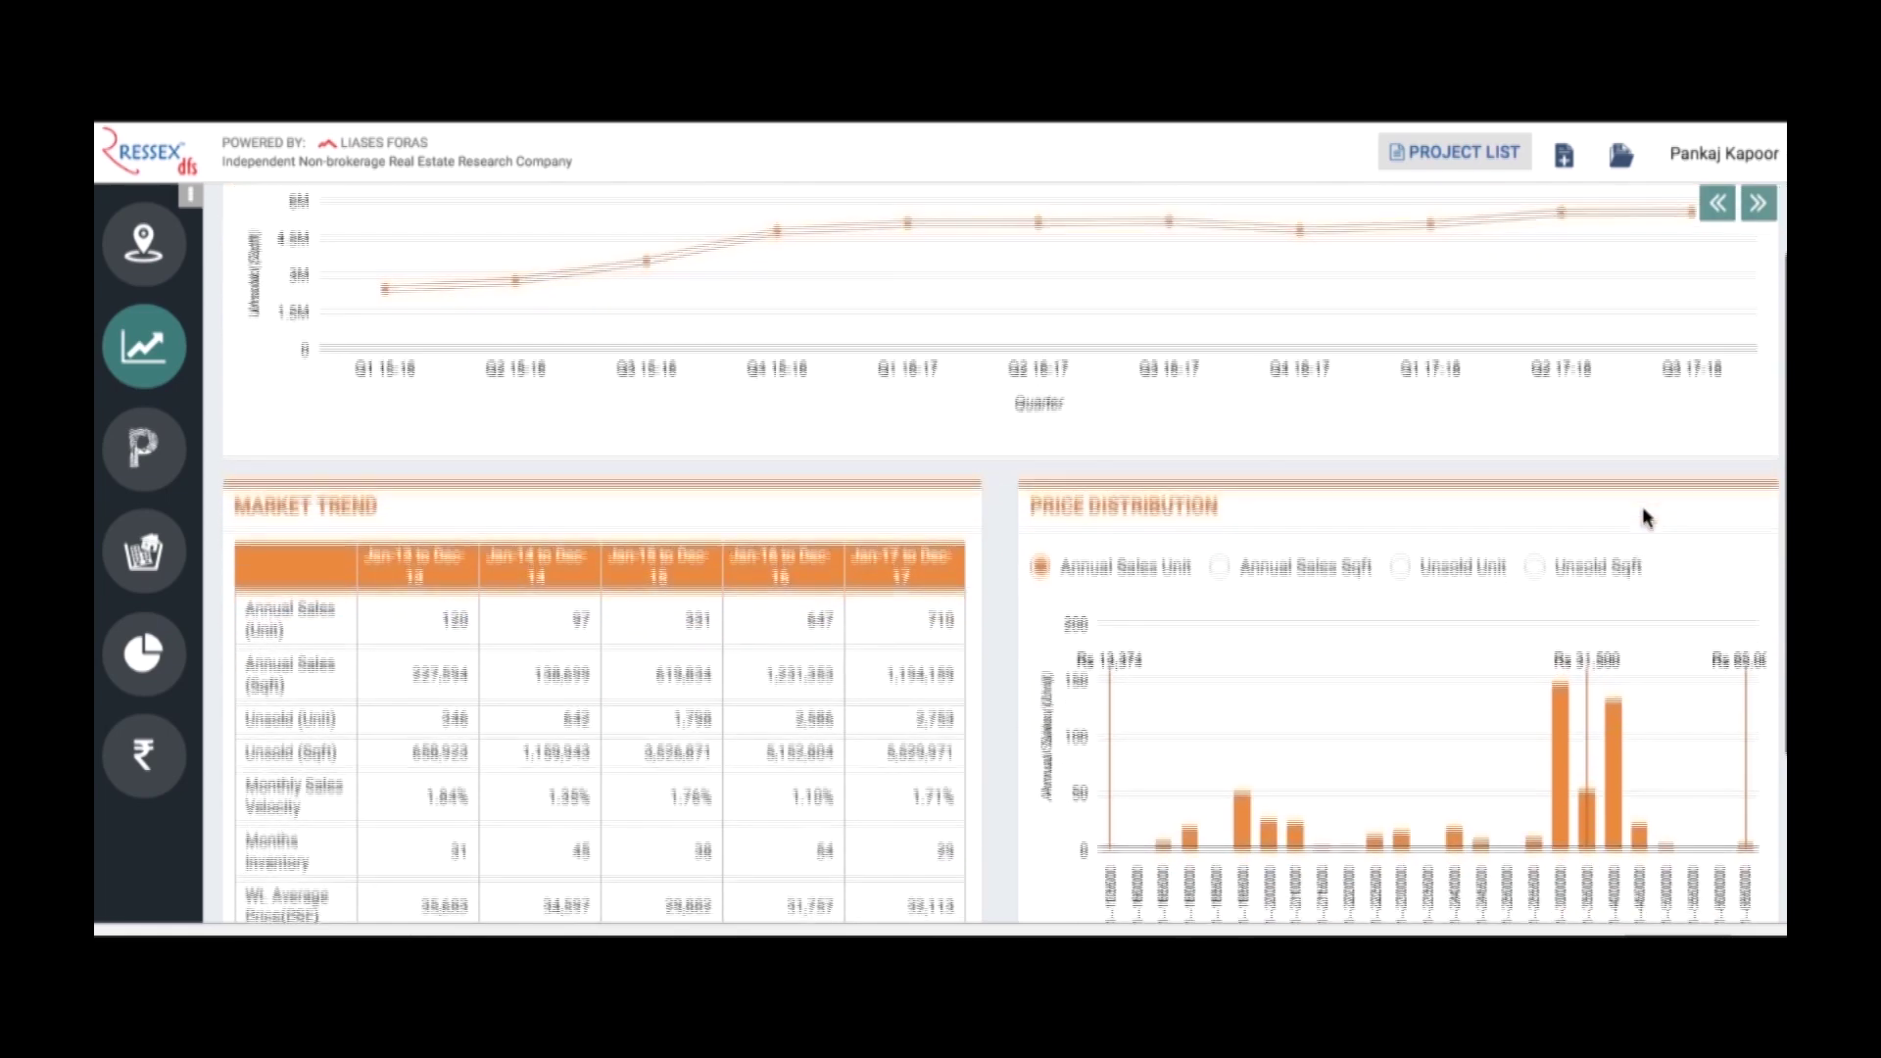
{"action": "scroll", "coordinate": [1642, 516], "scroll_direction": "down", "scroll_amount": 2}
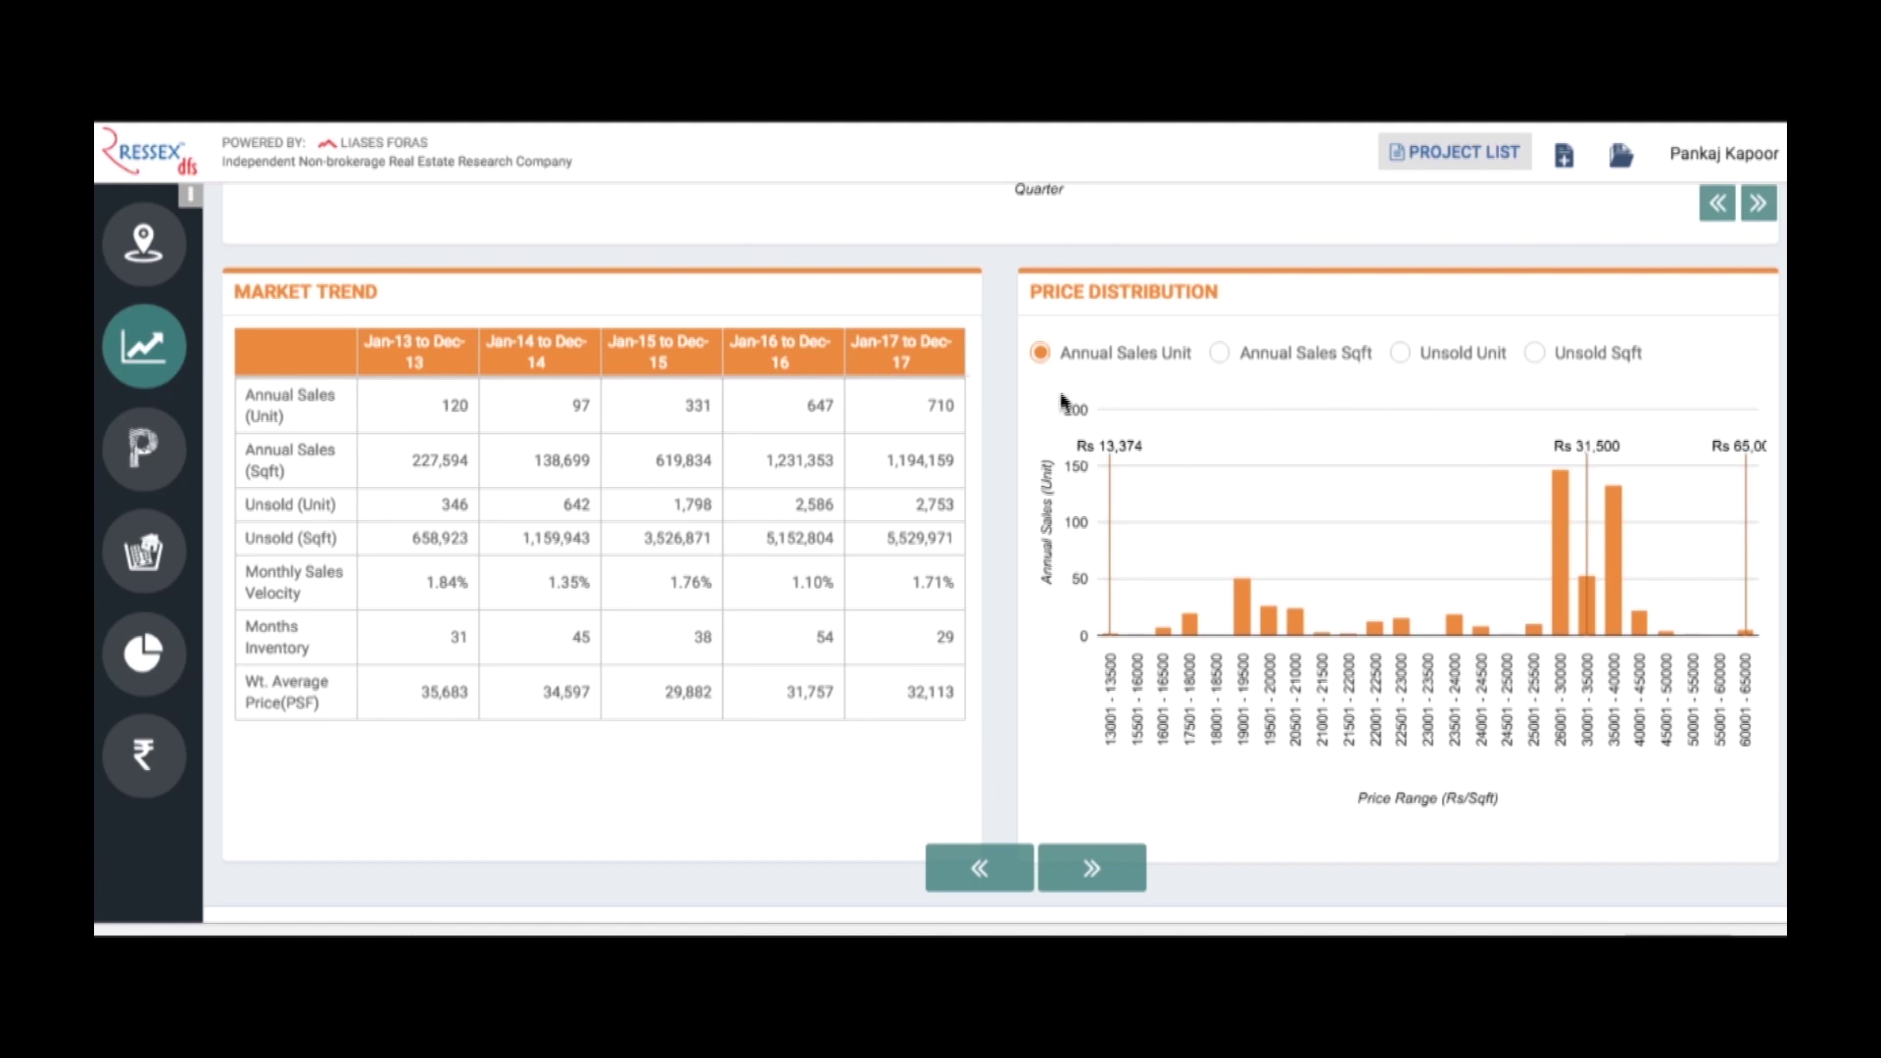
{"action": "left_click", "coordinate": [1400, 358]}
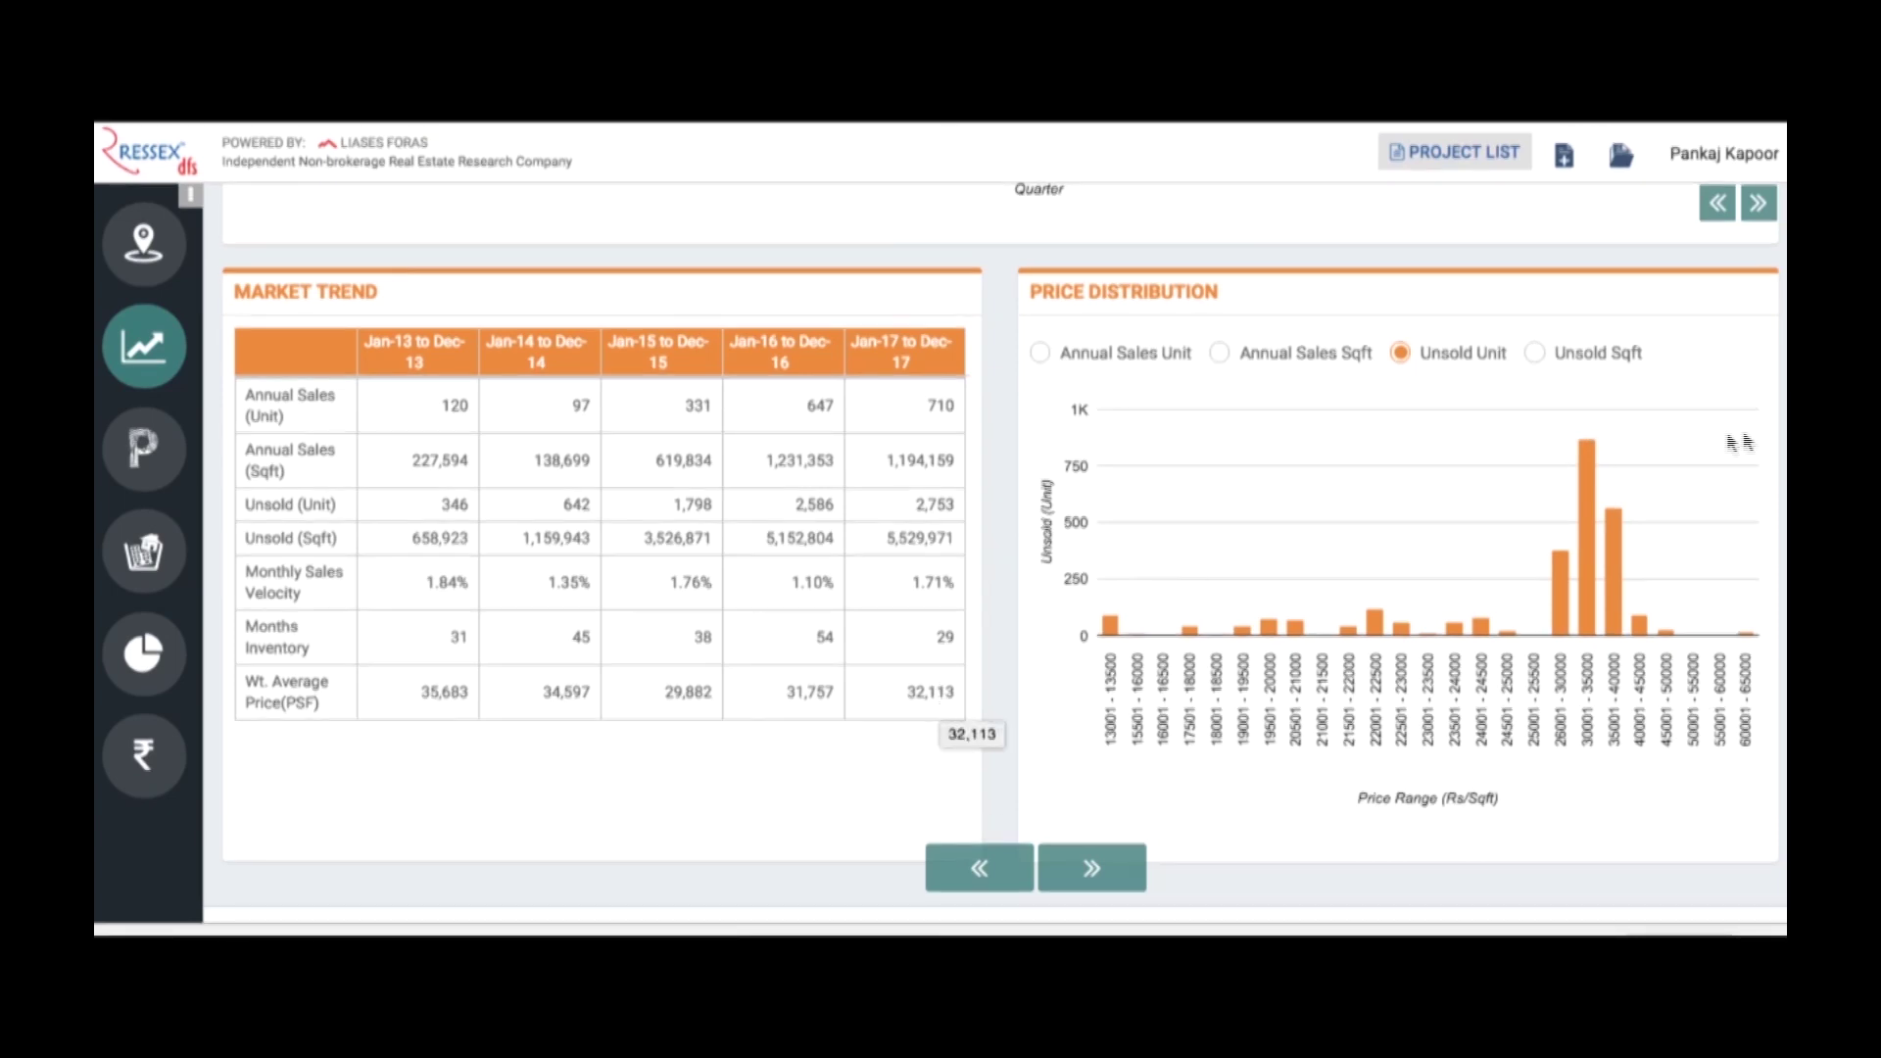
On the price discovery page, mark the neighbourhood as high-end houses or buildings
{"action": "left_click", "coordinate": [1760, 208]}
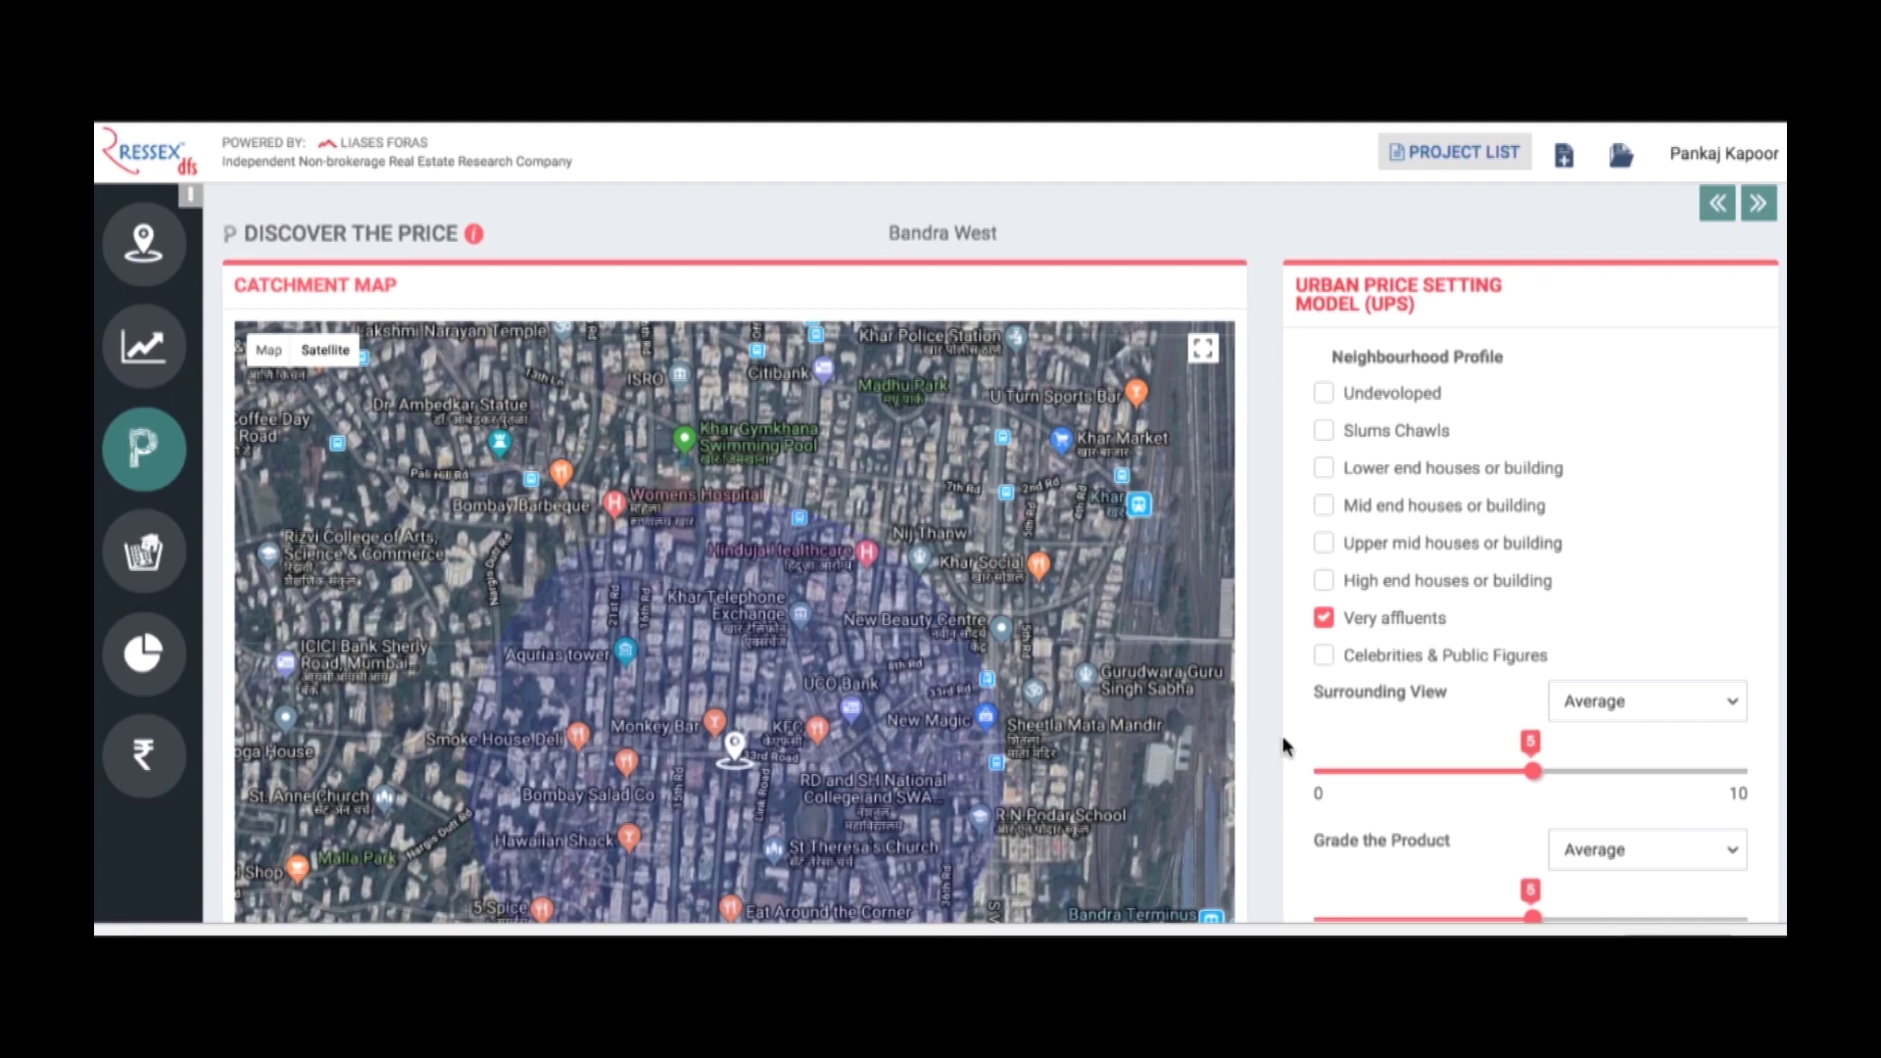
{"action": "scroll", "coordinate": [1285, 747], "scroll_direction": "down", "scroll_amount": 2}
{"action": "scroll", "coordinate": [1285, 746], "scroll_direction": "down", "scroll_amount": 2}
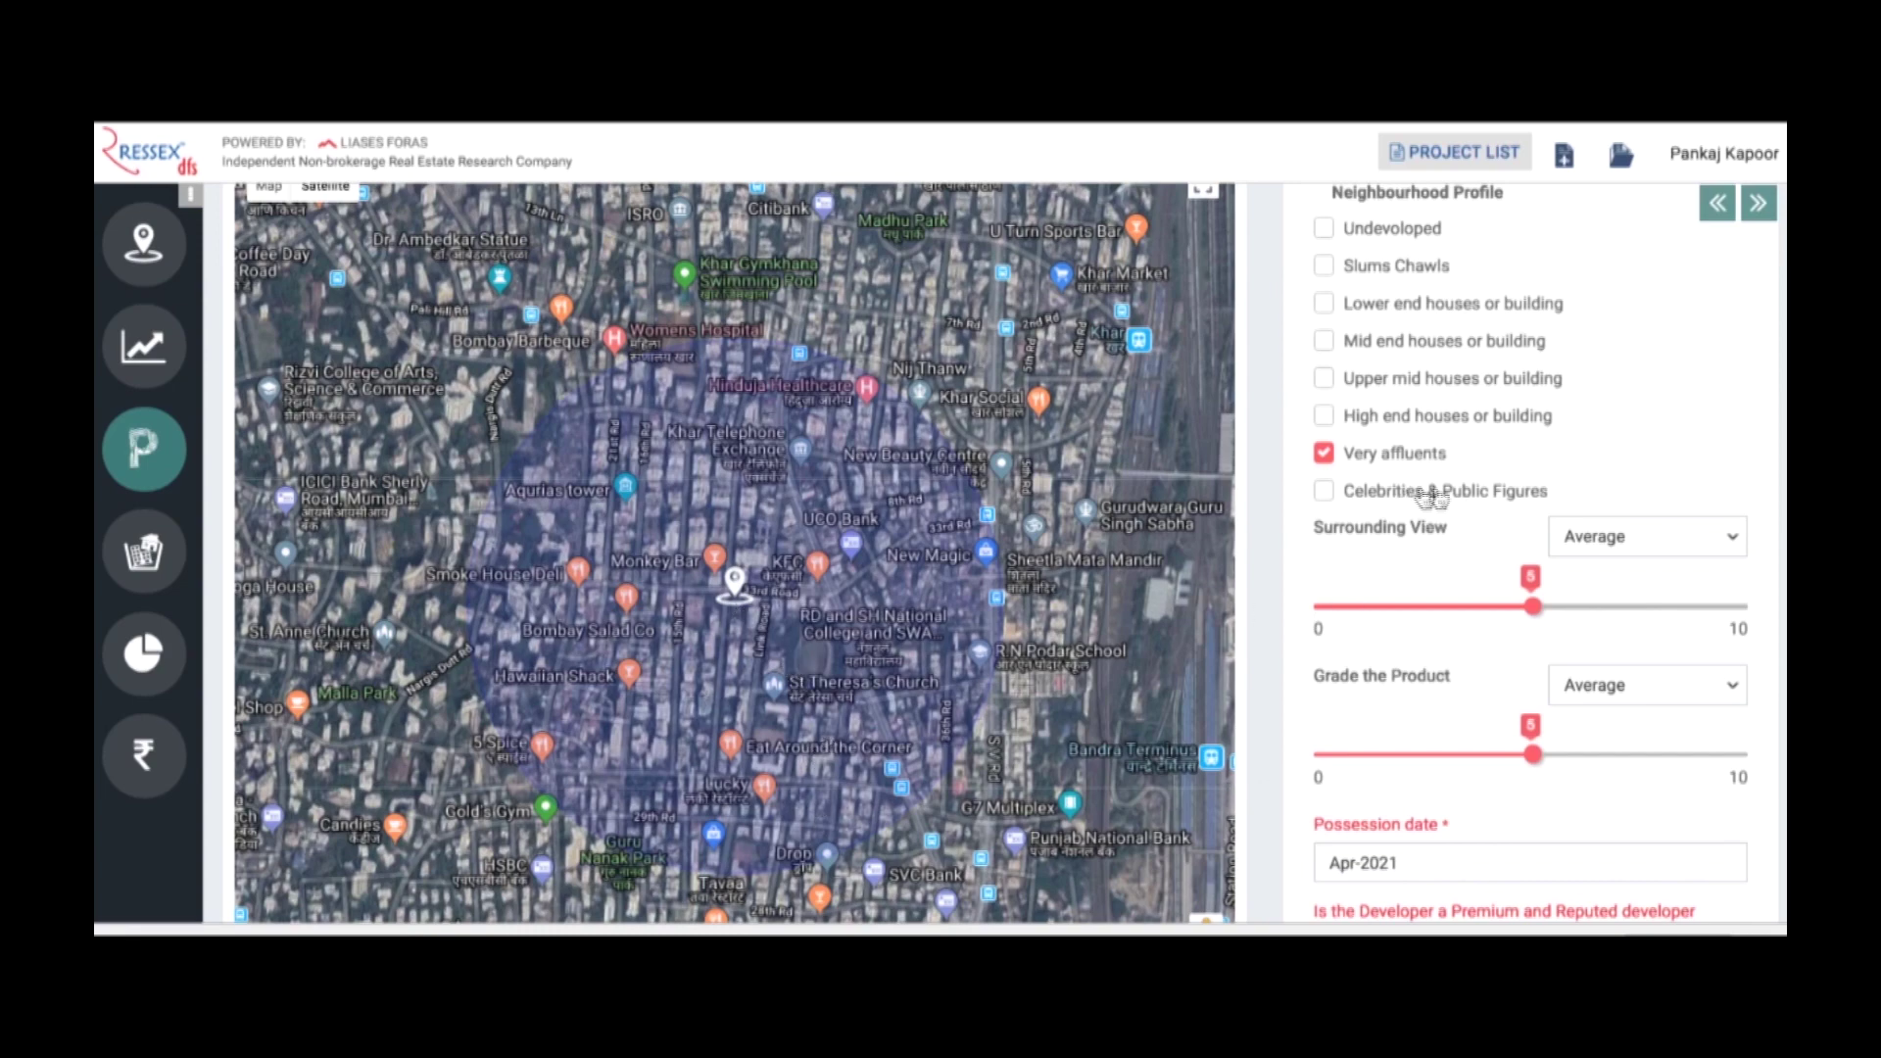
{"action": "scroll", "coordinate": [1574, 451], "scroll_direction": "up", "scroll_amount": 2}
{"action": "scroll", "coordinate": [1574, 453], "scroll_direction": "down", "scroll_amount": 1}
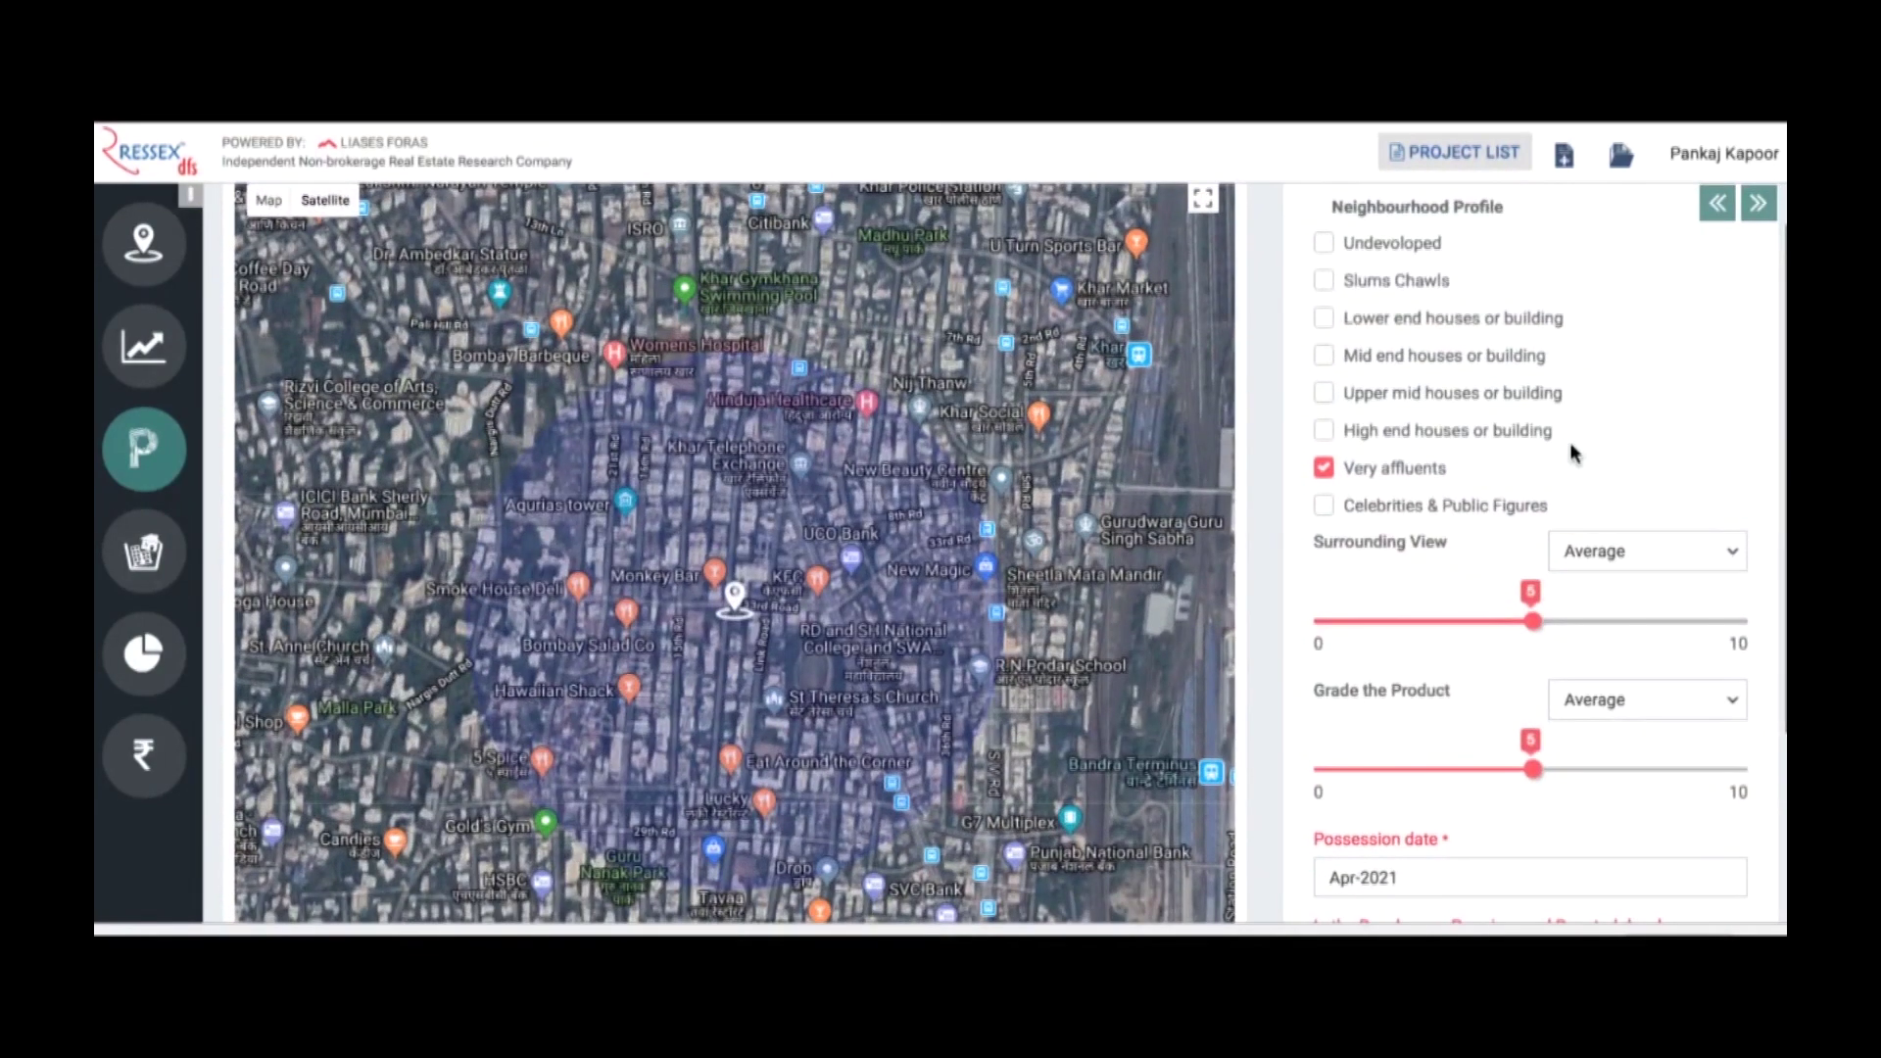
{"action": "left_click", "coordinate": [1326, 431]}
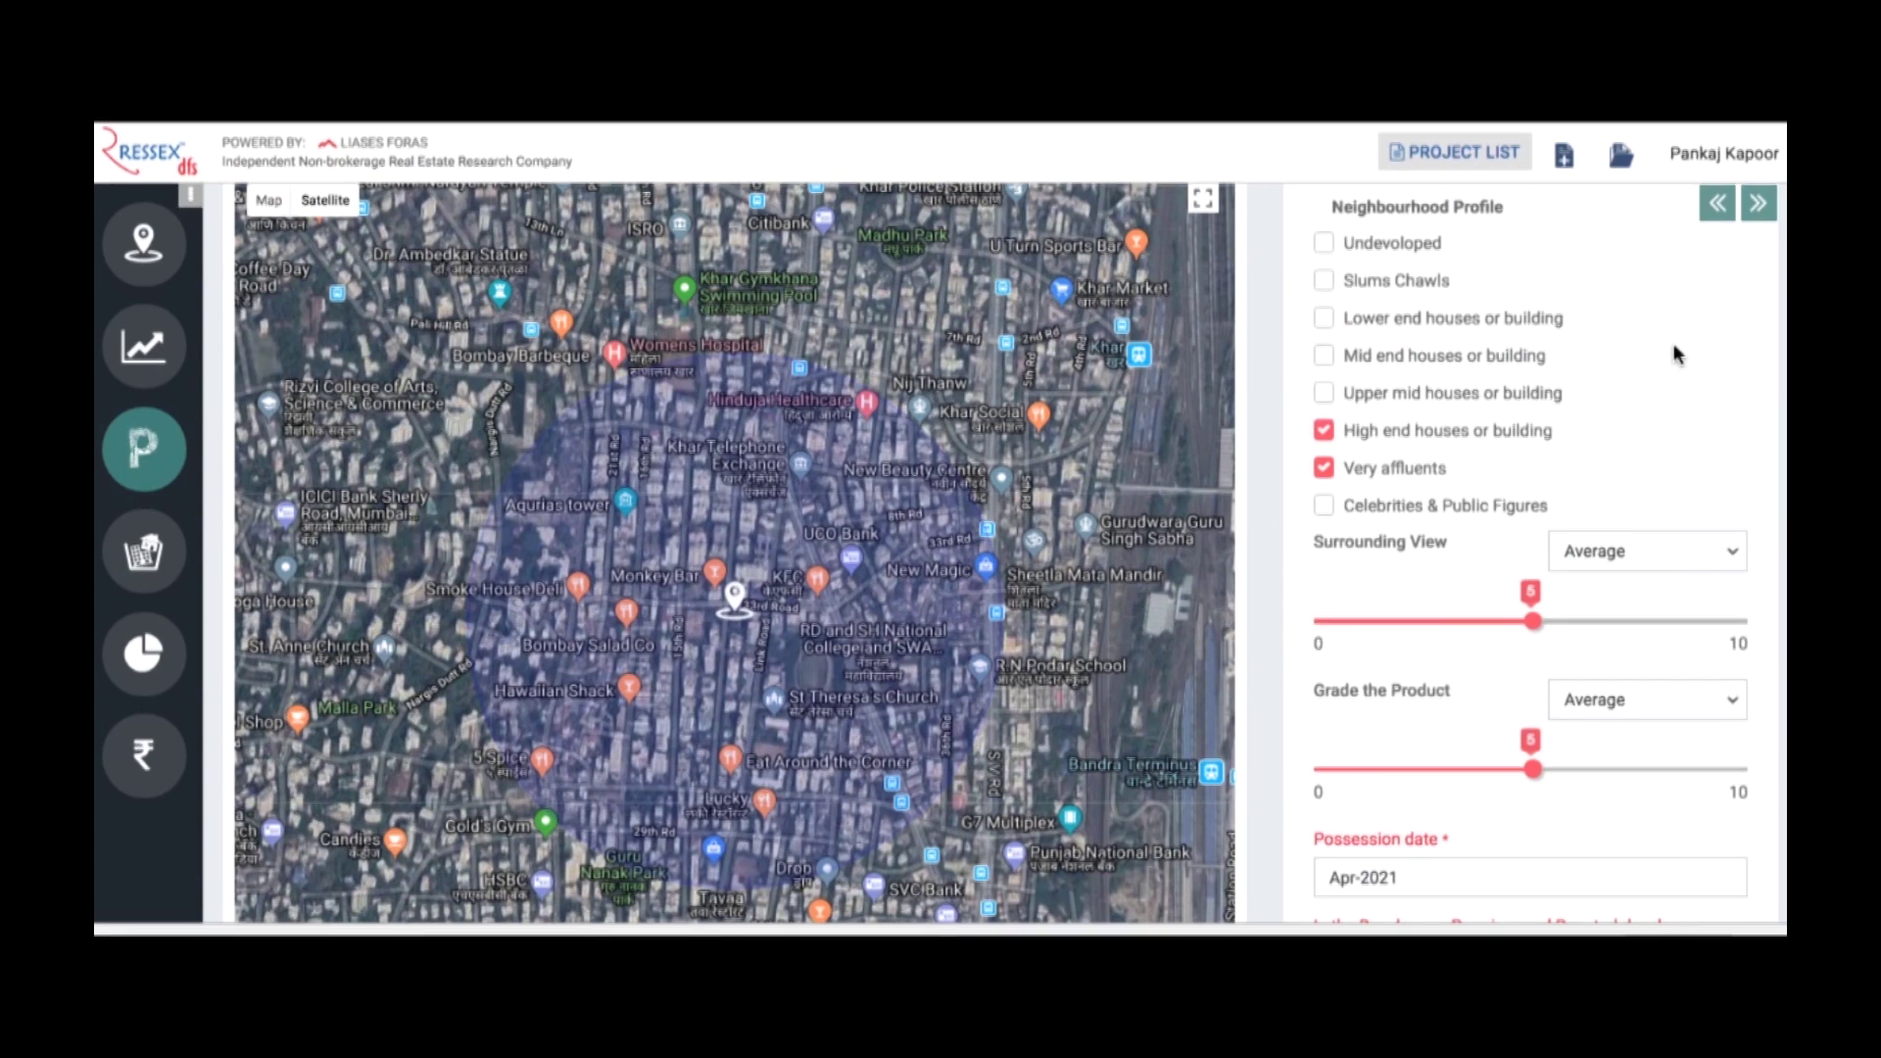
Rate the surrounding view Good and grade the product Excellent
{"action": "scroll", "coordinate": [1673, 344], "scroll_direction": "down", "scroll_amount": 1}
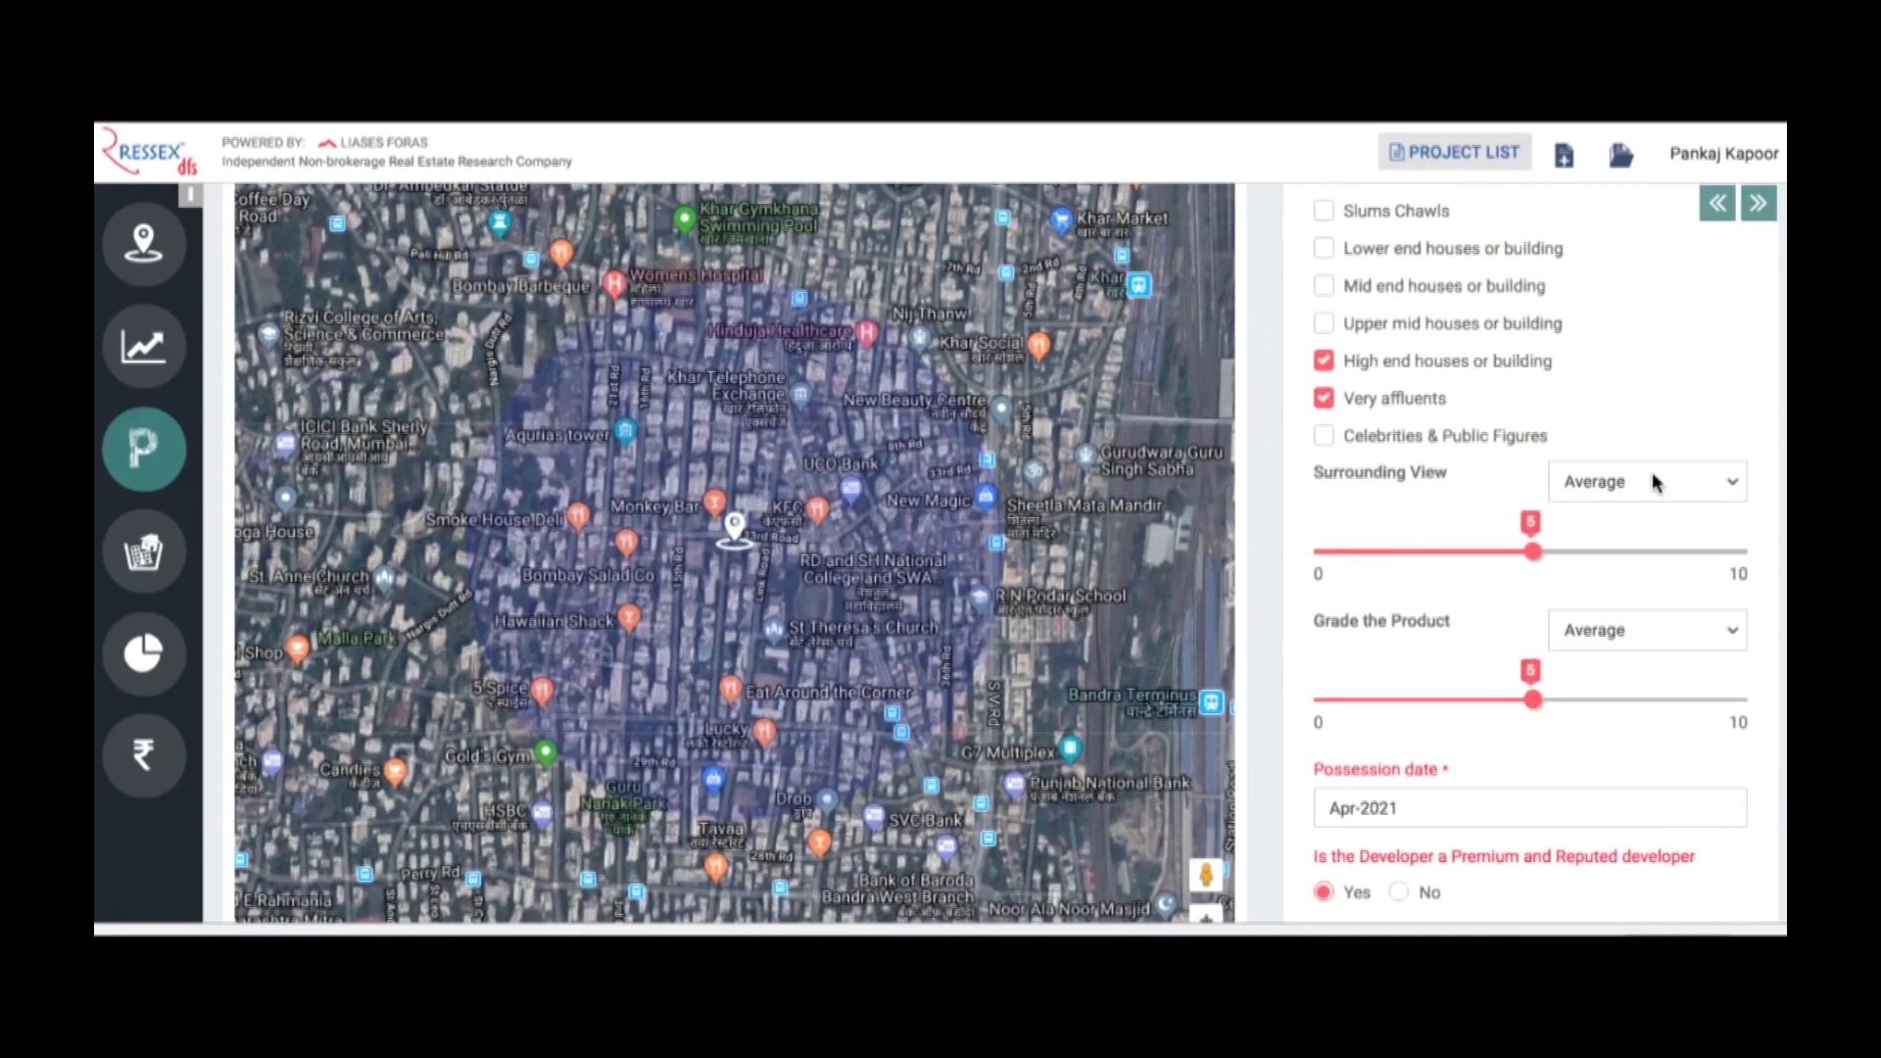
{"action": "left_click", "coordinate": [1654, 482]}
{"action": "left_click", "coordinate": [1647, 460]}
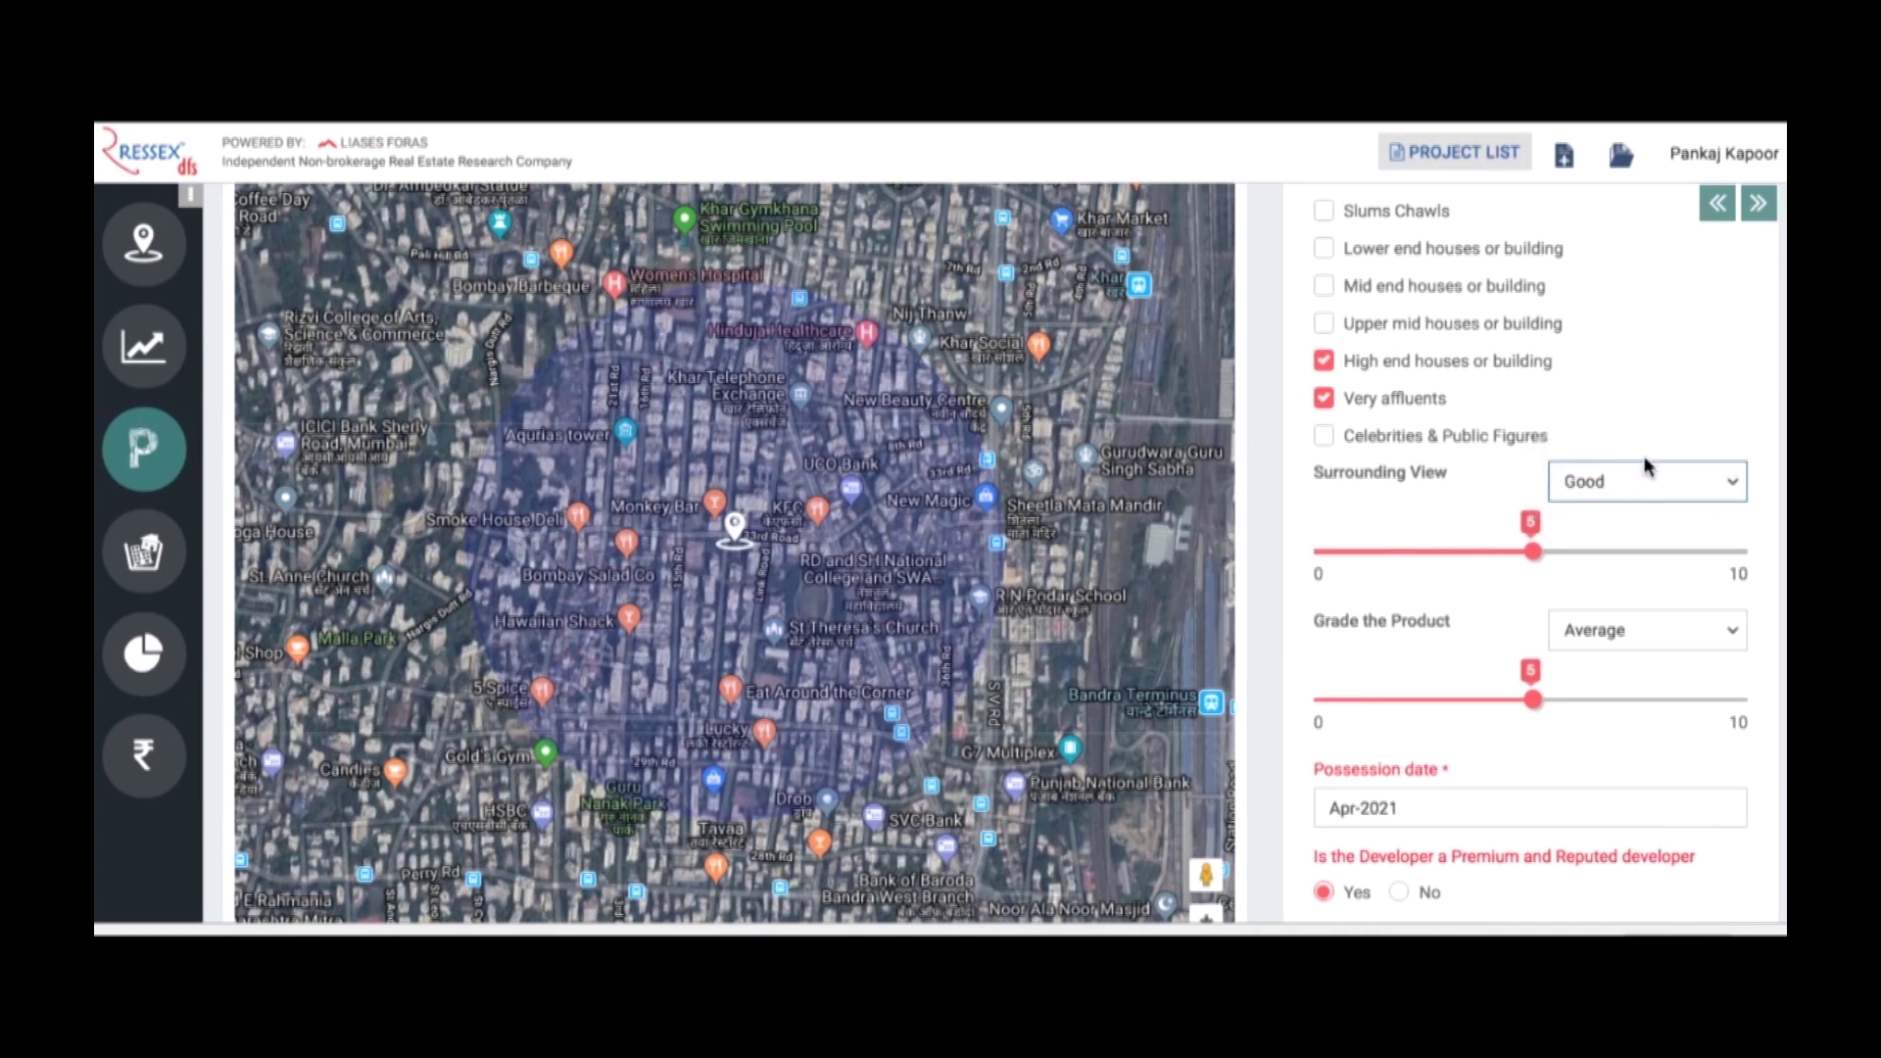
{"action": "left_click", "coordinate": [1645, 630]}
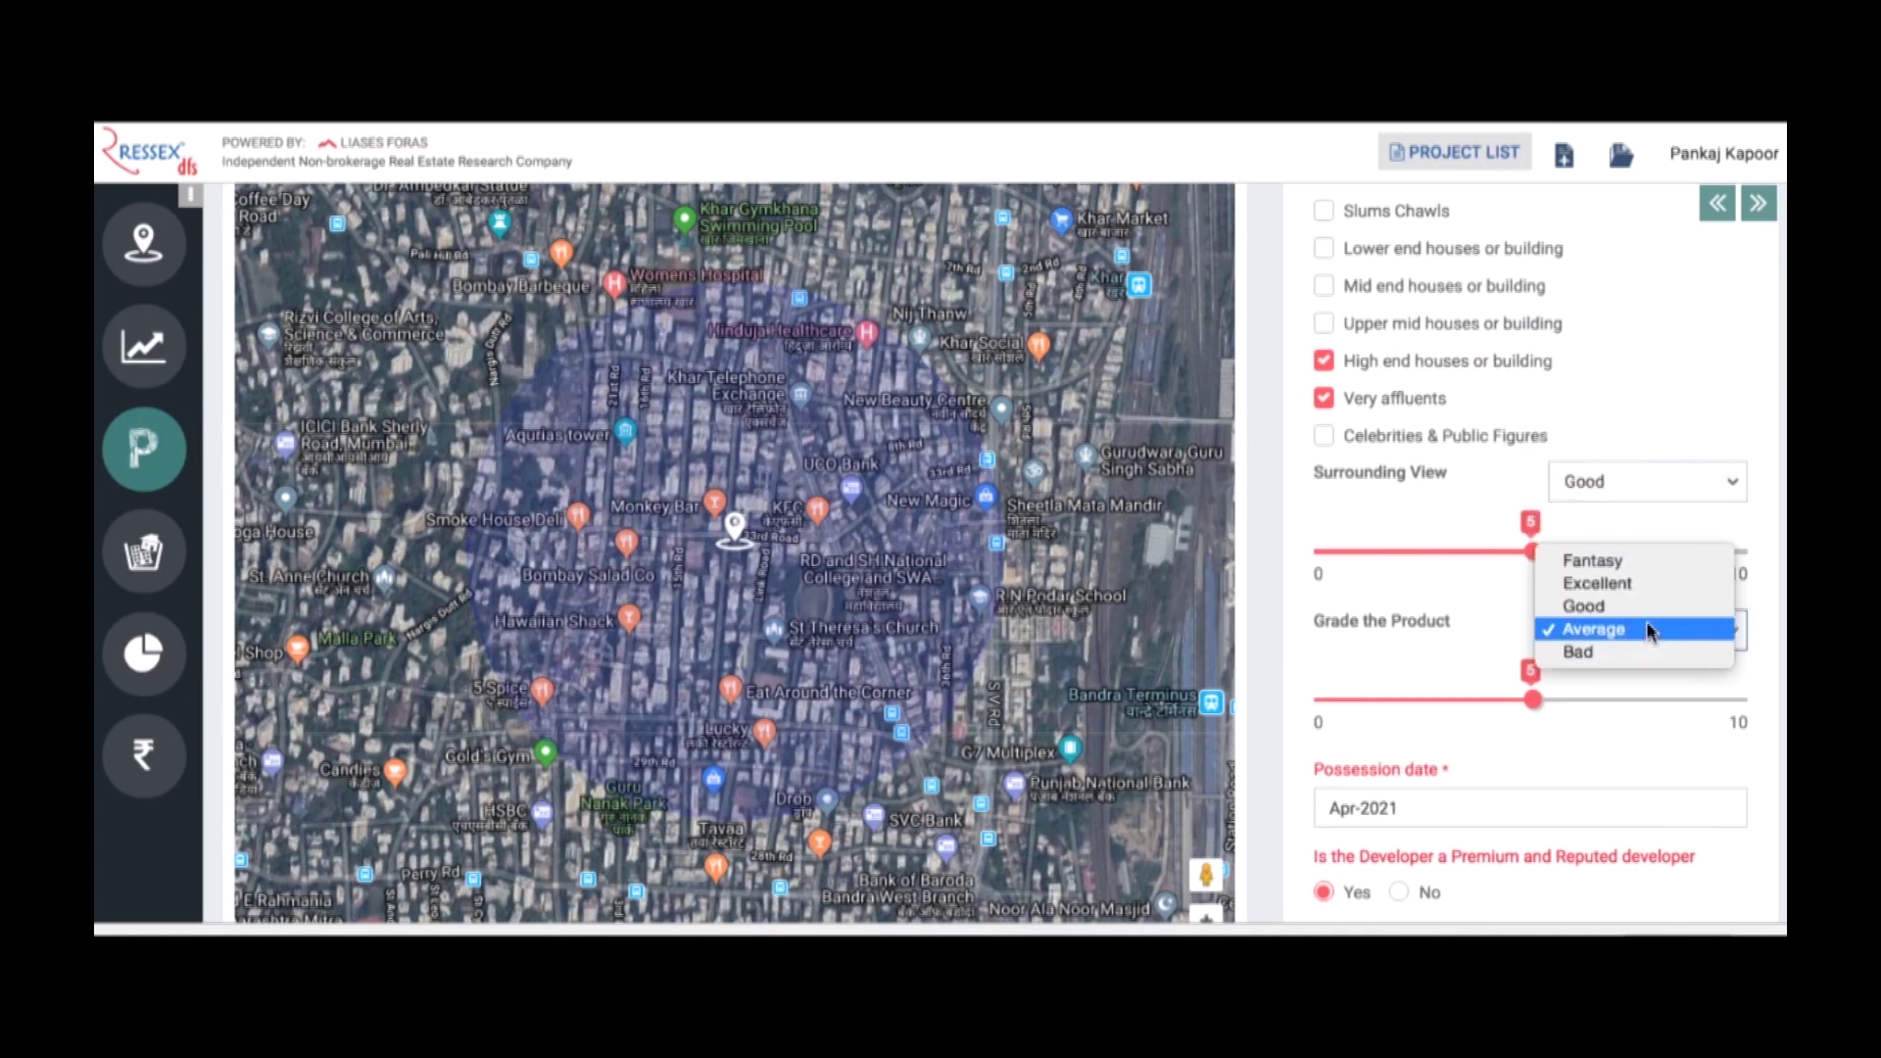
{"action": "left_click", "coordinate": [1654, 586]}
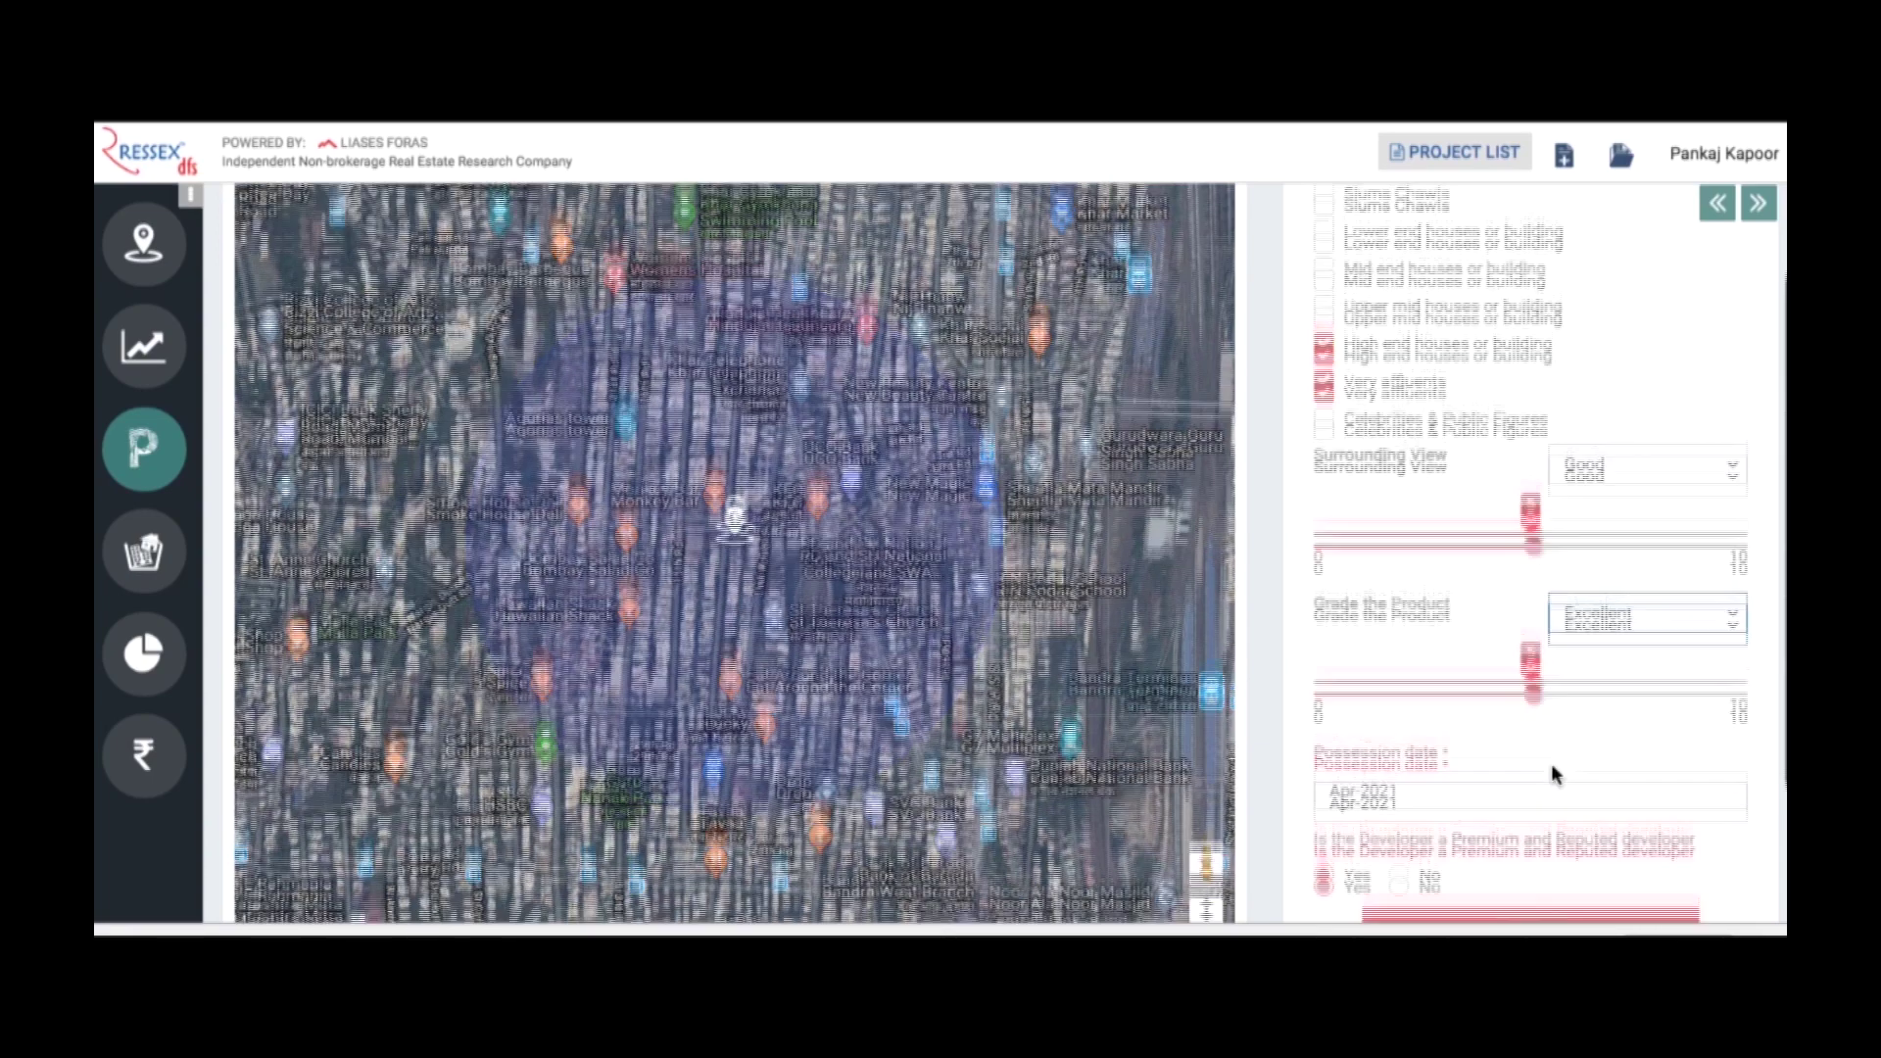
Set Apr-2022 possession and a non-premium developer, then submit to derive Rs.44,189 per sqft
{"action": "scroll", "coordinate": [1553, 773], "scroll_direction": "down", "scroll_amount": 3}
{"action": "left_click", "coordinate": [1447, 591]}
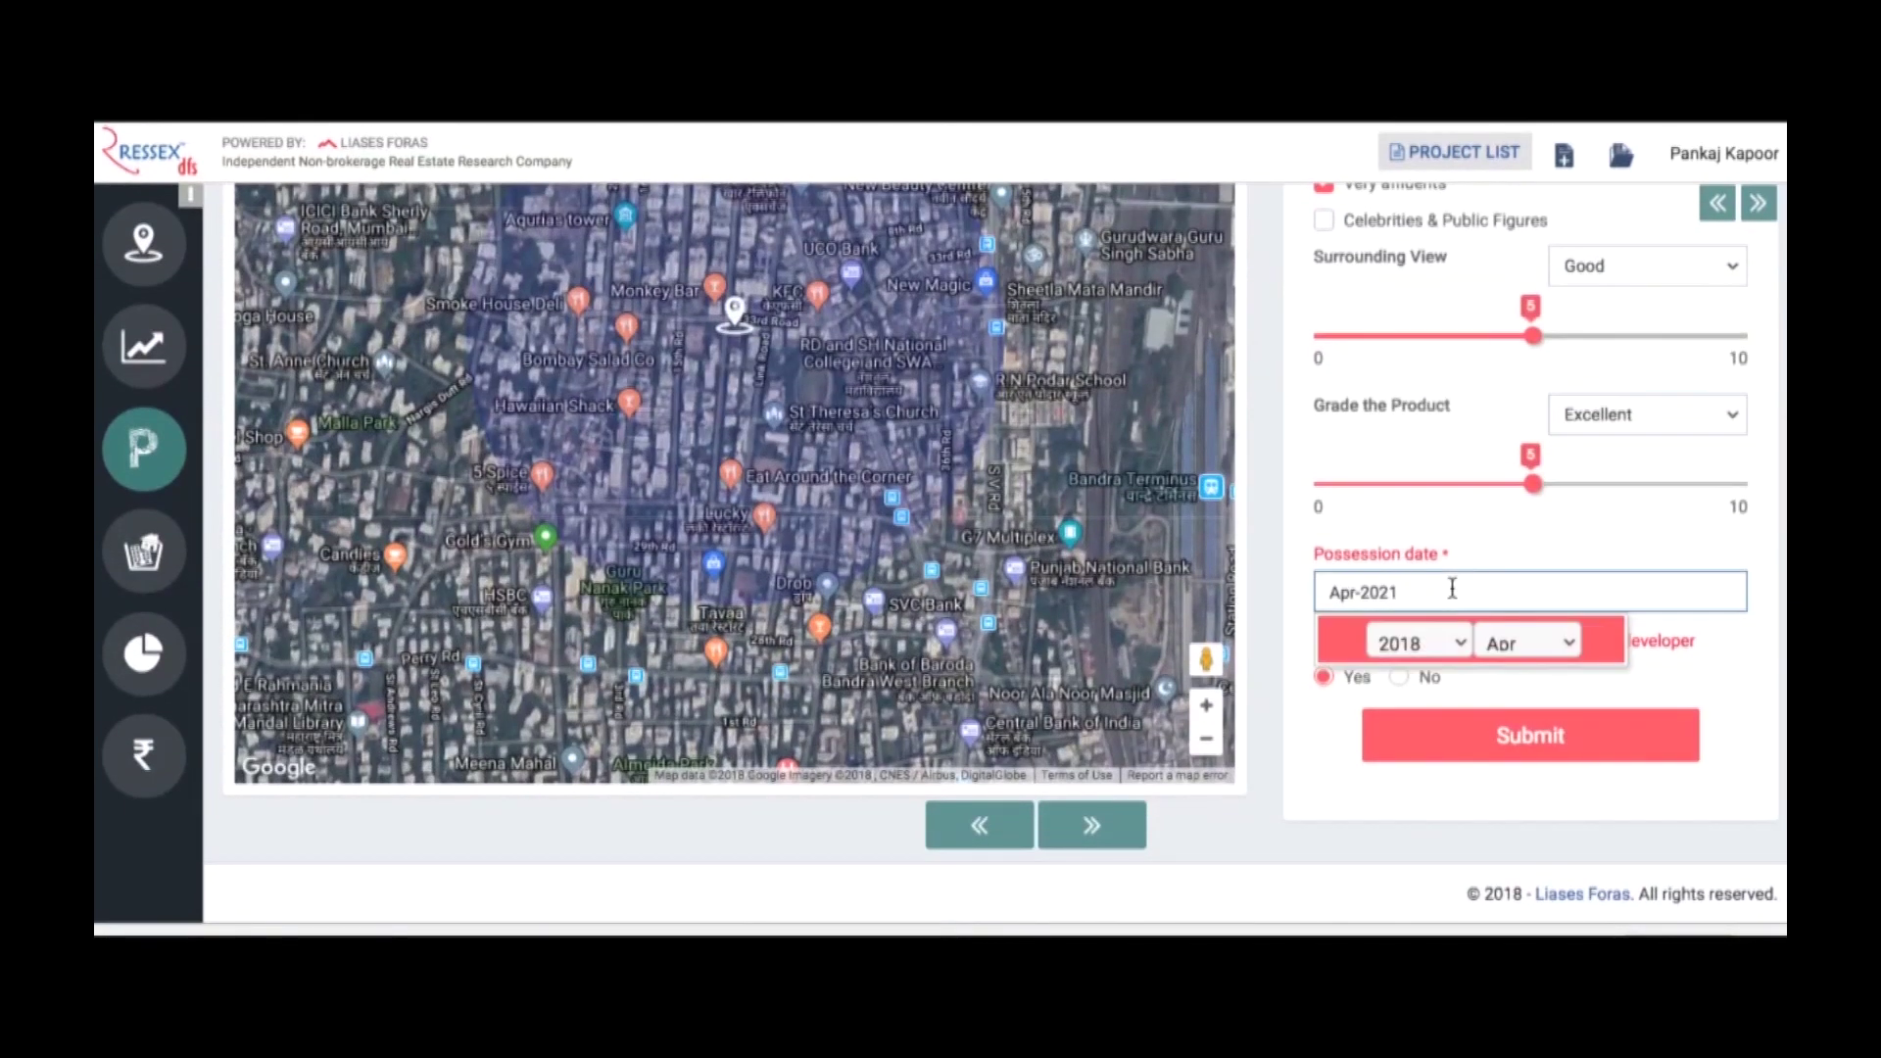
{"action": "scroll", "coordinate": [1386, 639], "scroll_direction": "down", "scroll_amount": 4}
{"action": "left_click", "coordinate": [1724, 698]}
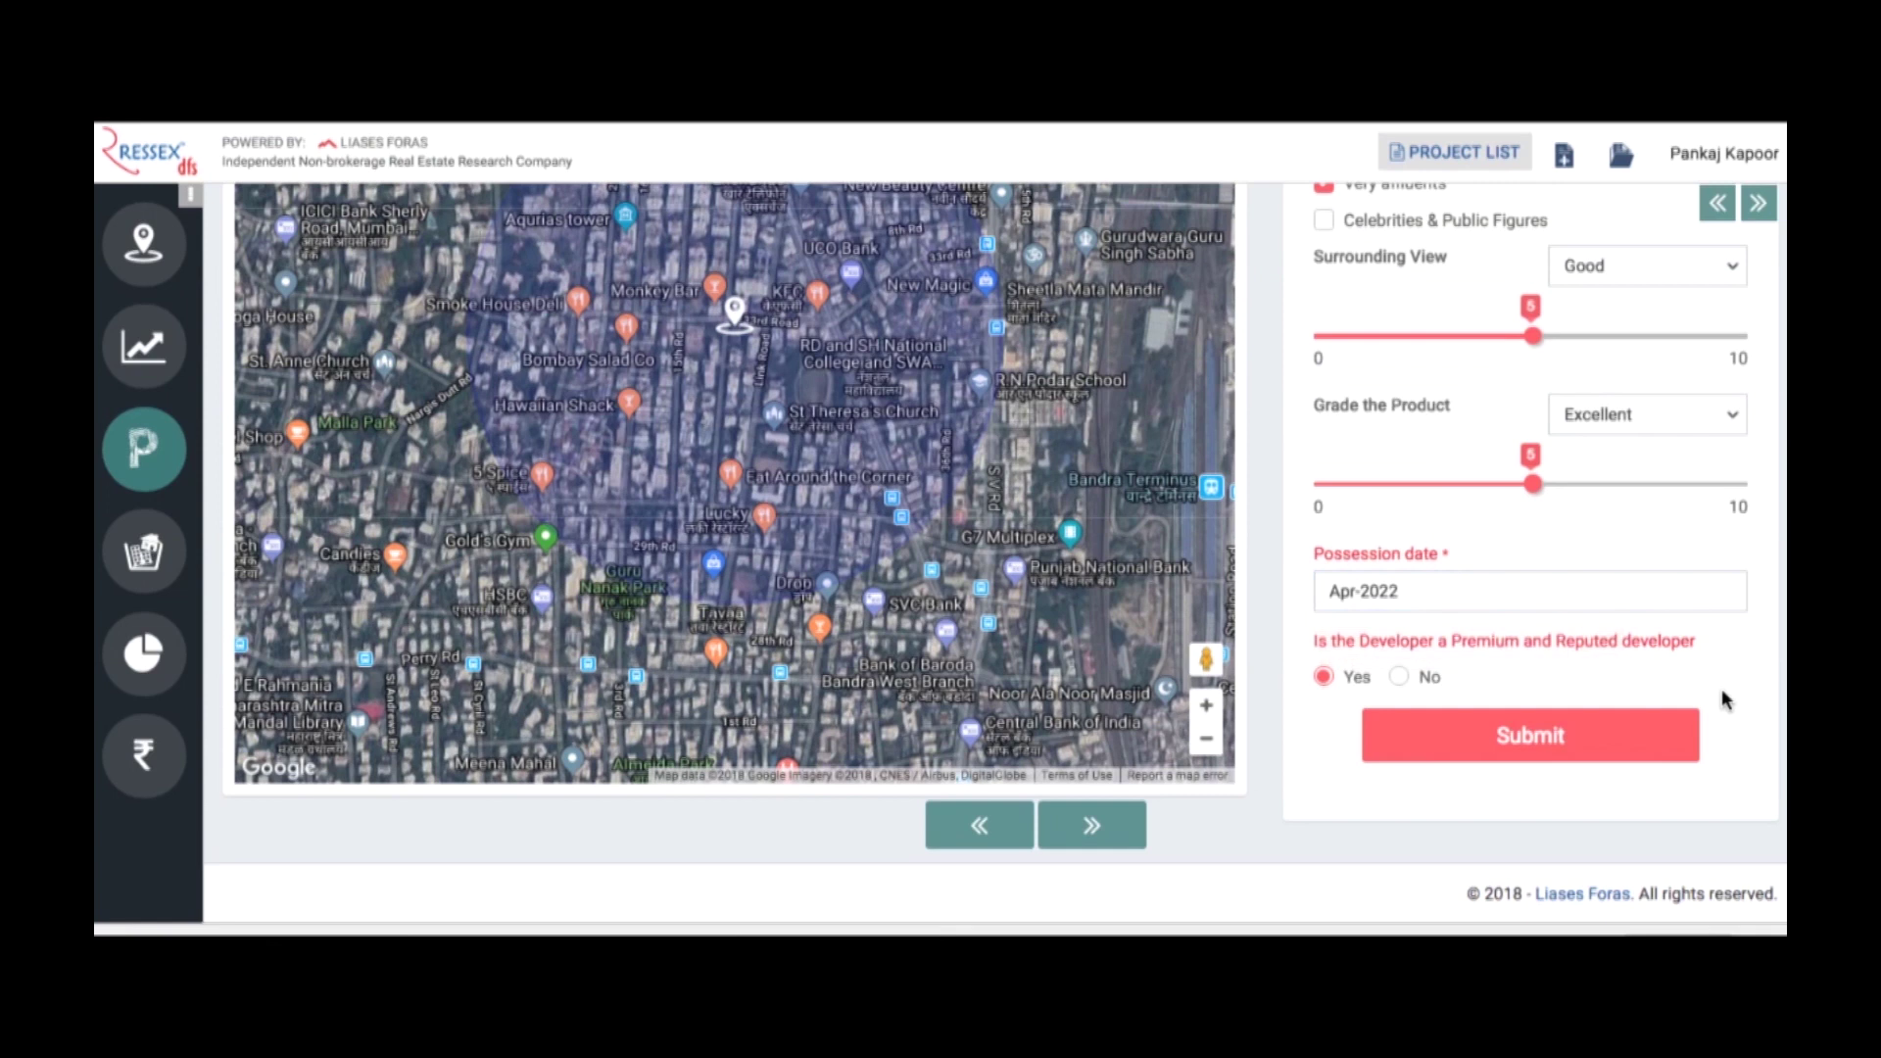
{"action": "left_click", "coordinate": [1400, 678]}
{"action": "left_click", "coordinate": [1545, 748]}
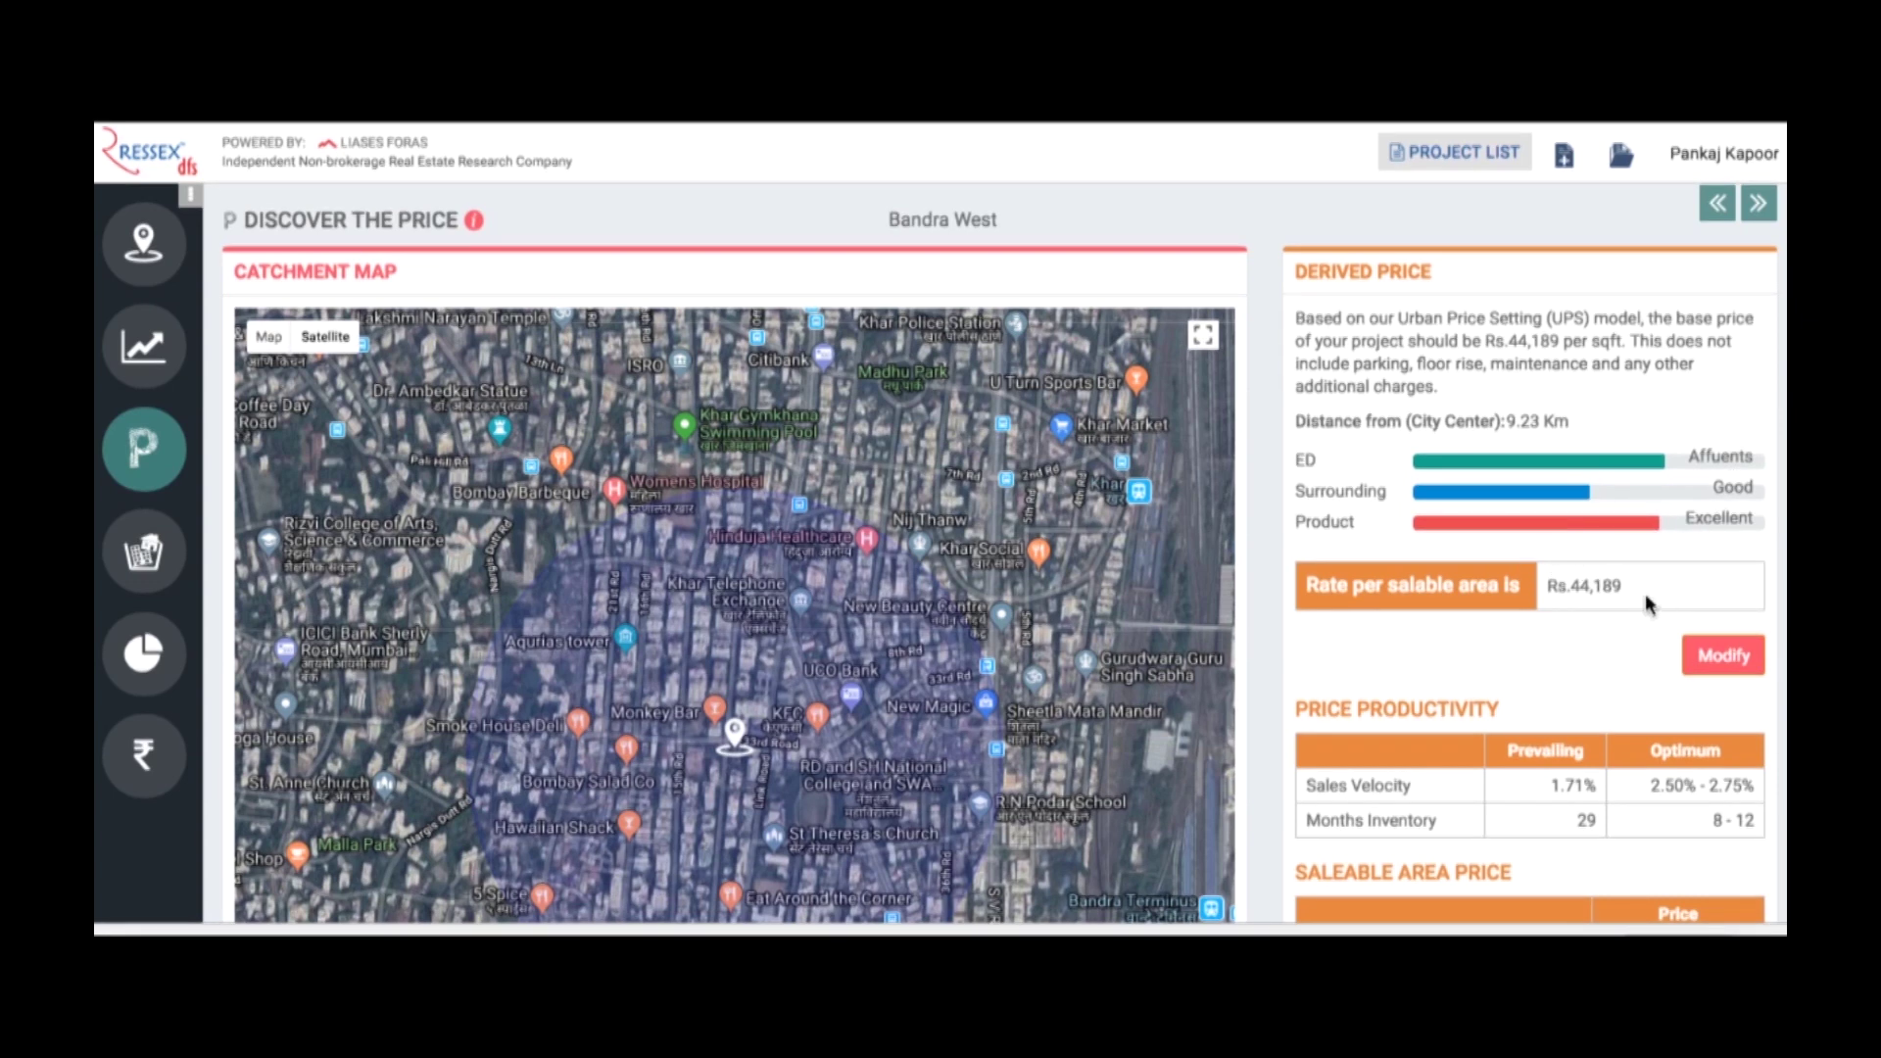
{"action": "scroll", "coordinate": [1644, 594], "scroll_direction": "down", "scroll_amount": 1}
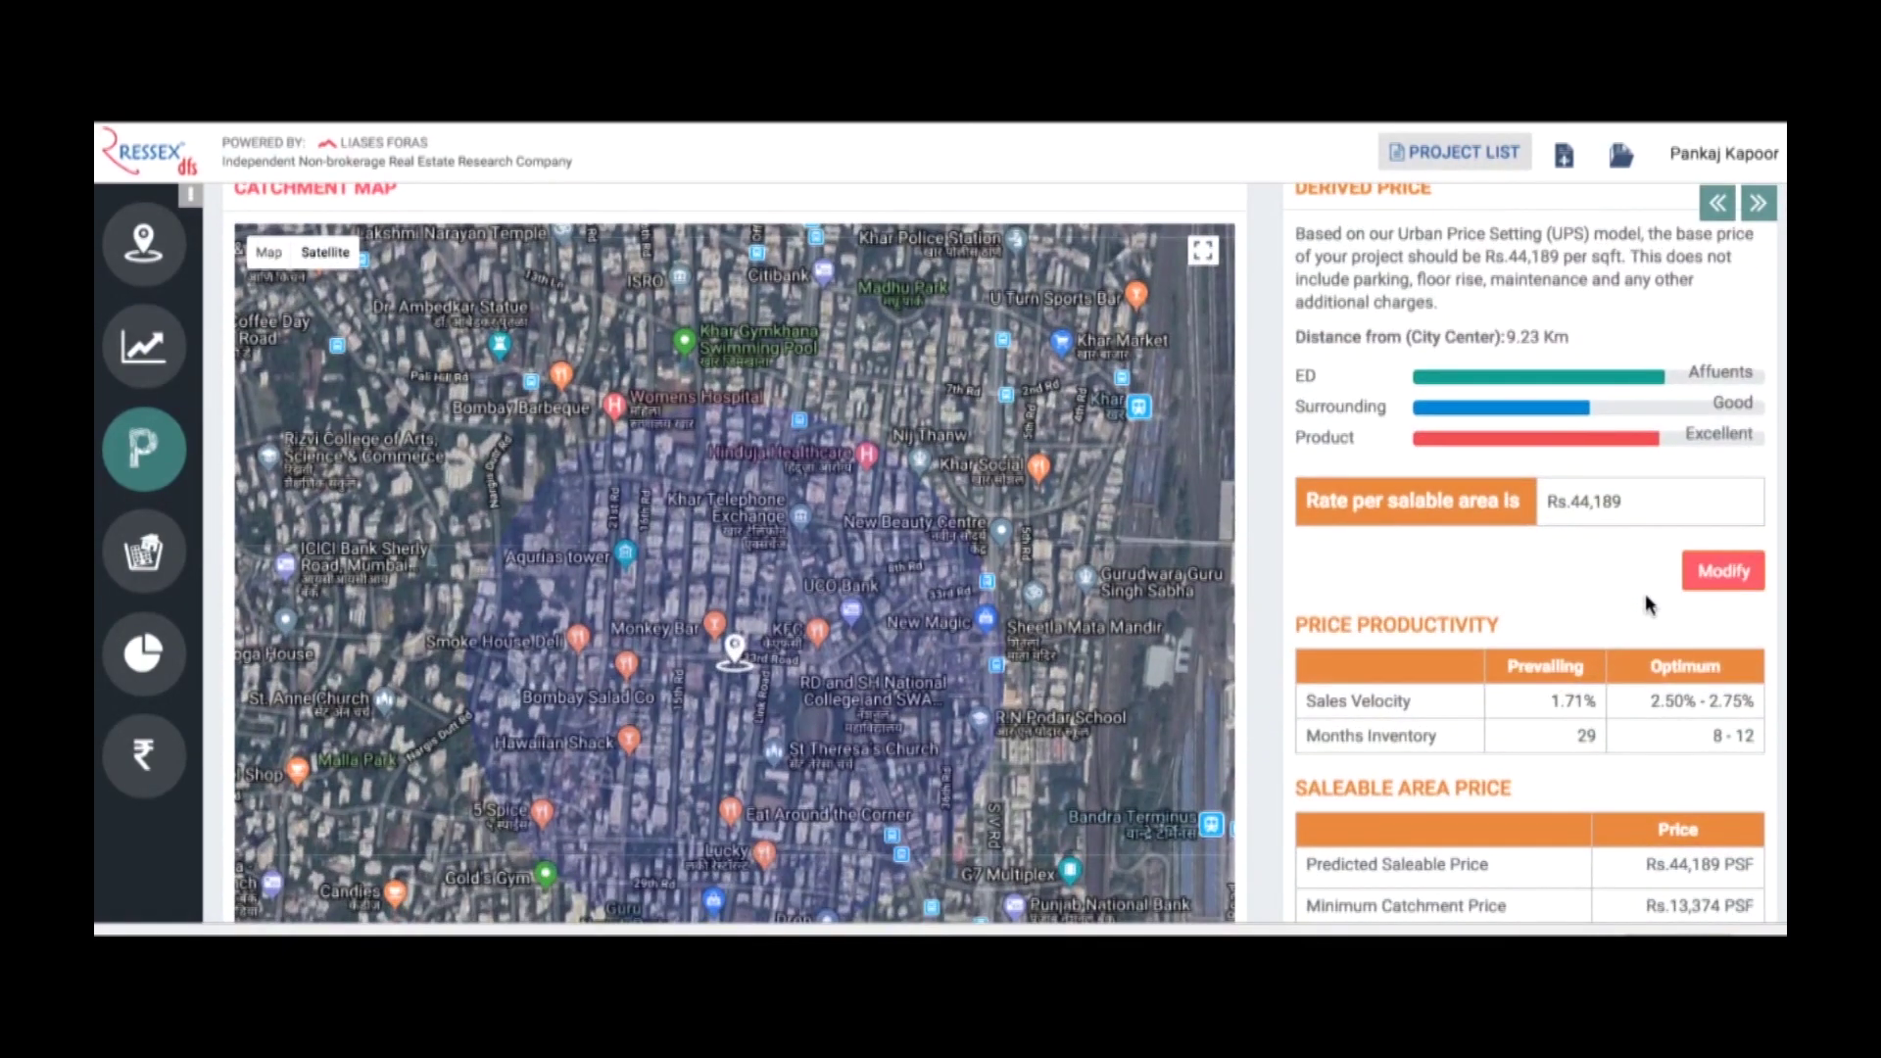
{"action": "scroll", "coordinate": [1644, 594], "scroll_direction": "down", "scroll_amount": 1}
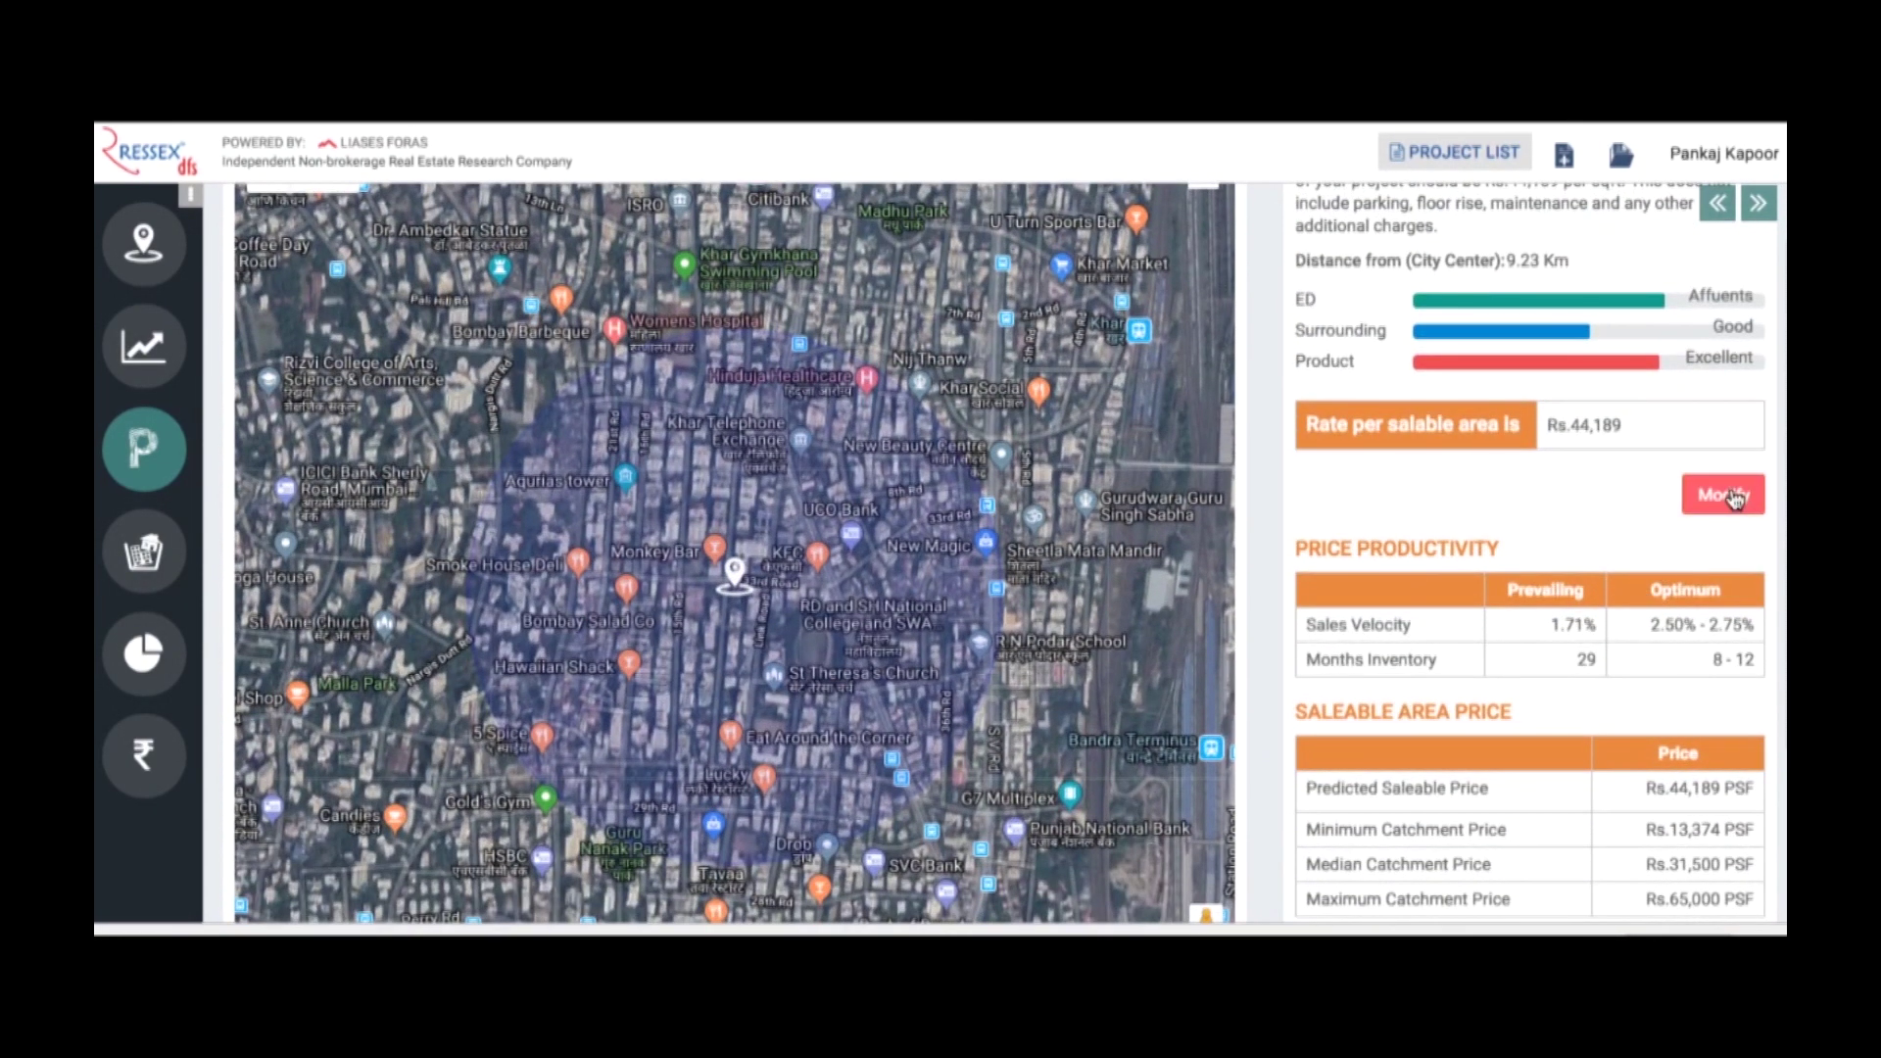
Reopen the price inputs and regrade the product to Good with a grade score of 3
{"action": "left_click", "coordinate": [1729, 495]}
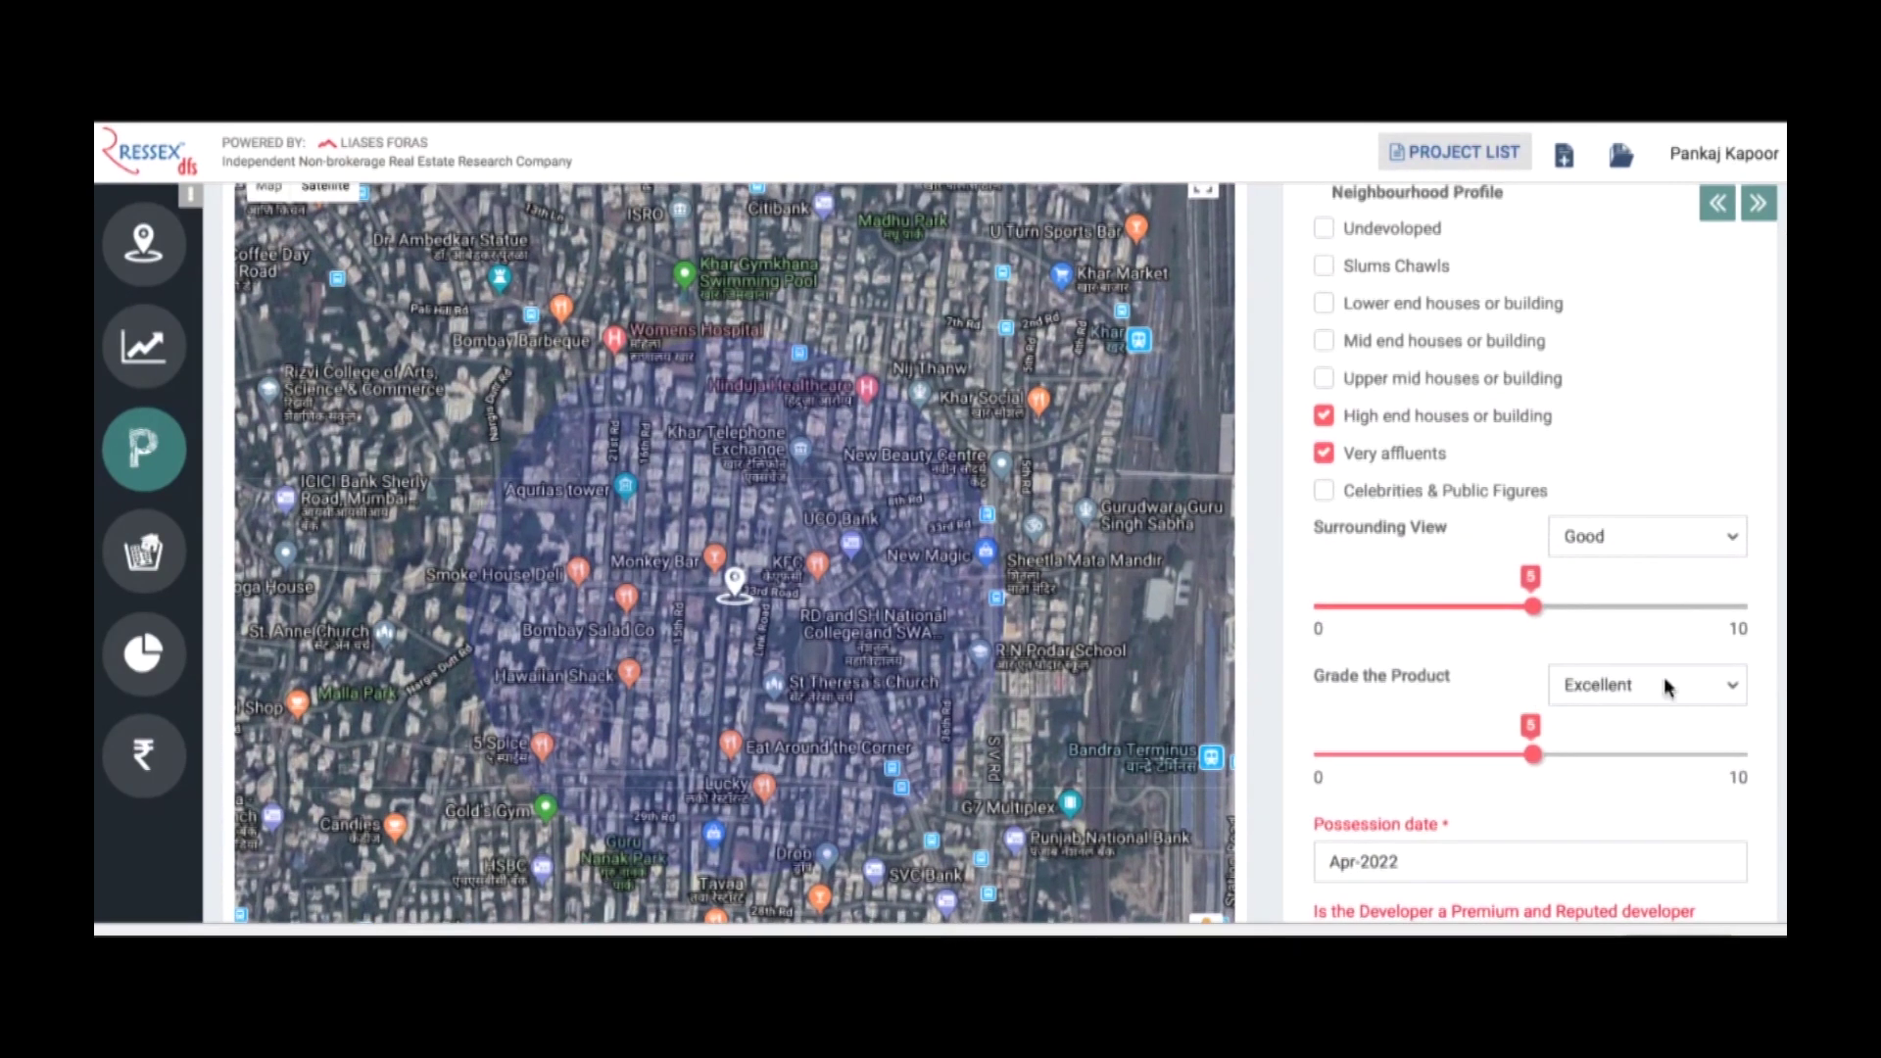
{"action": "left_click", "coordinate": [1665, 683]}
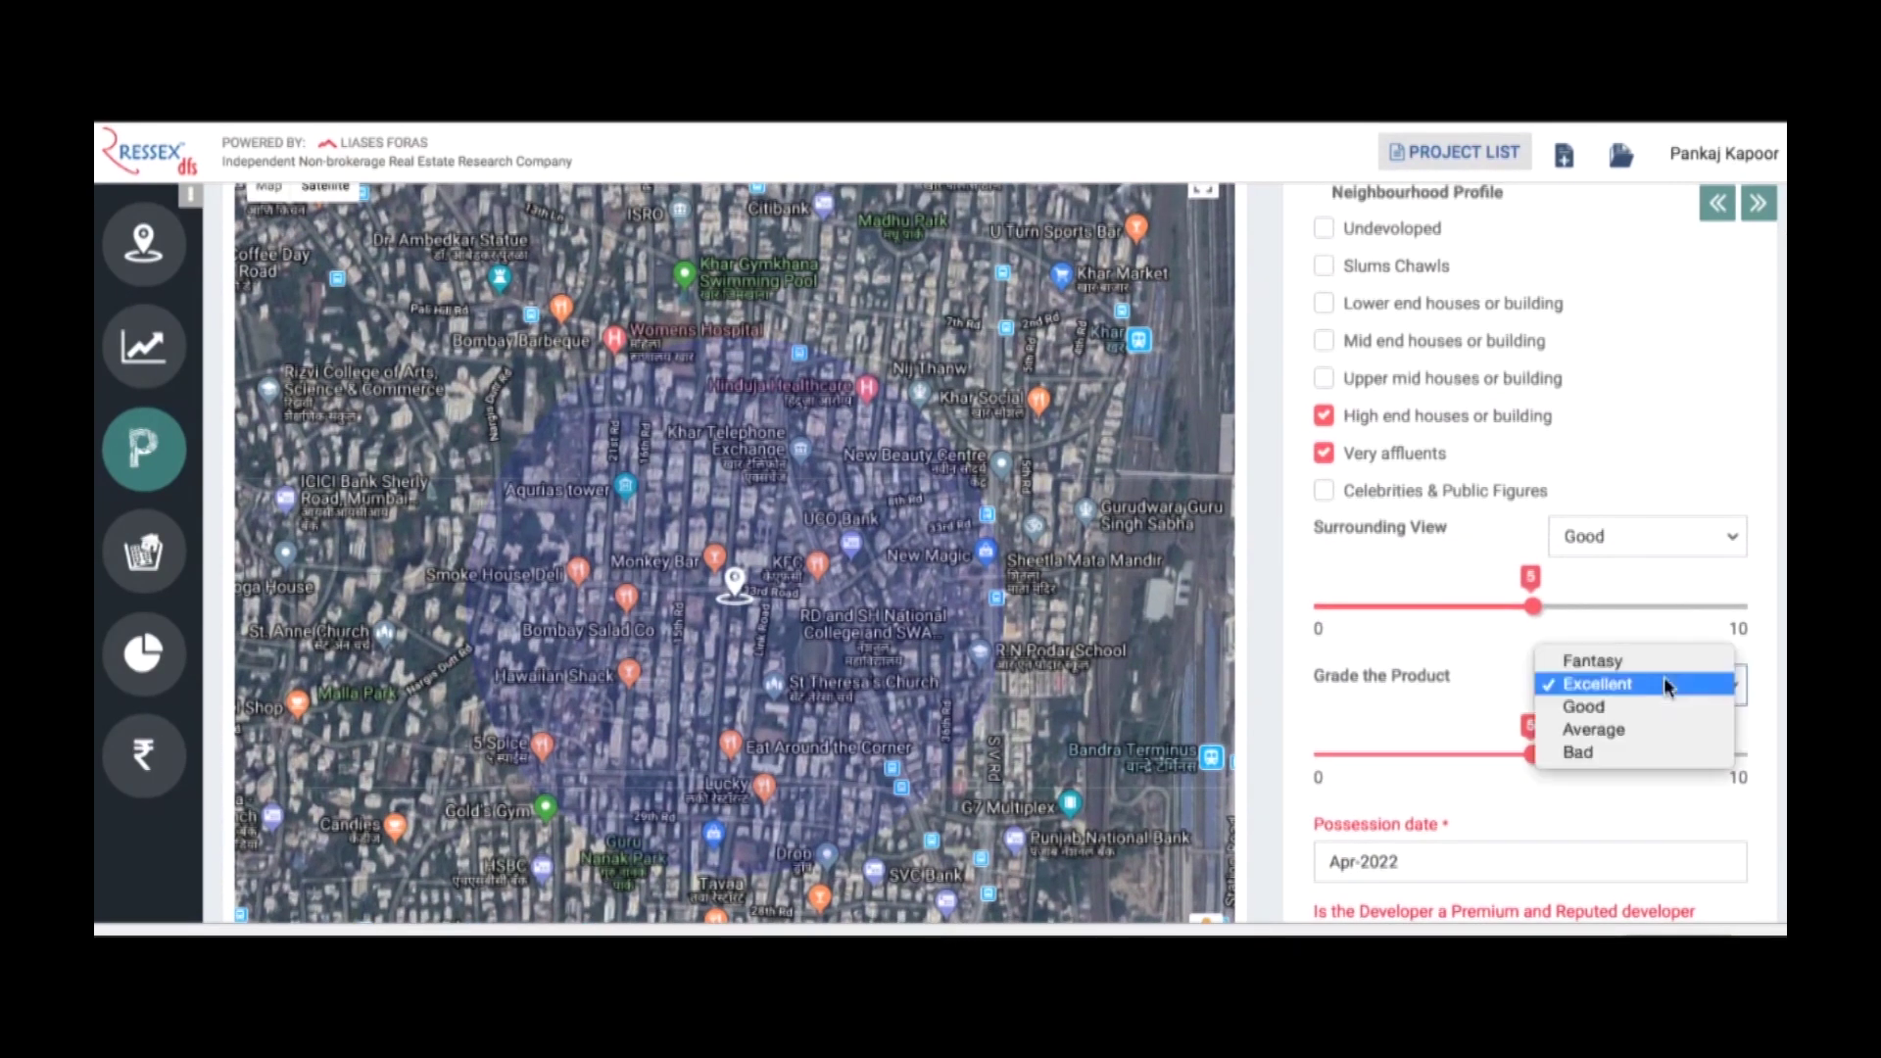
{"action": "left_click", "coordinate": [1607, 708]}
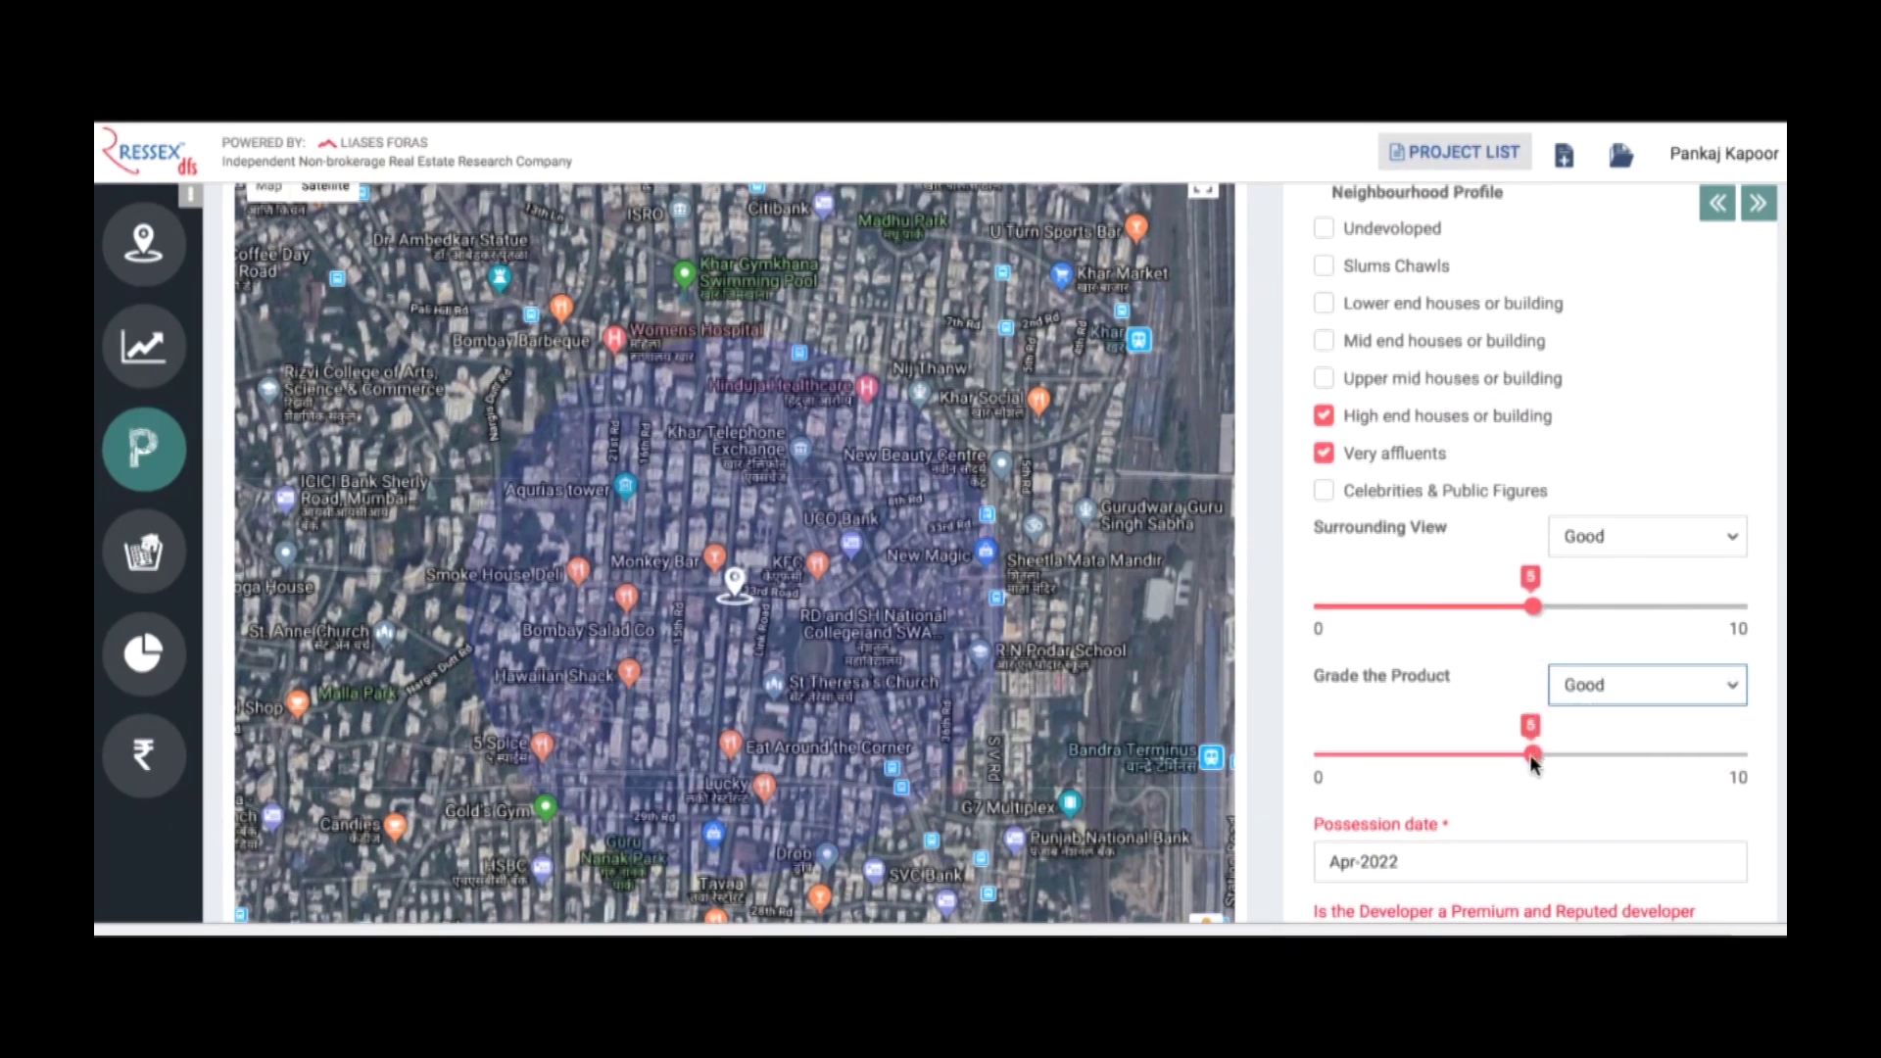
{"action": "left_click_drag", "start_coordinate": [1532, 761], "coordinate": [1454, 761]}
Change possession to Apr-2019 and recalculate, giving Rs.48,042 per sq ft, then open Product Mix Analysis
{"action": "scroll", "coordinate": [1632, 764], "scroll_direction": "down", "scroll_amount": 3}
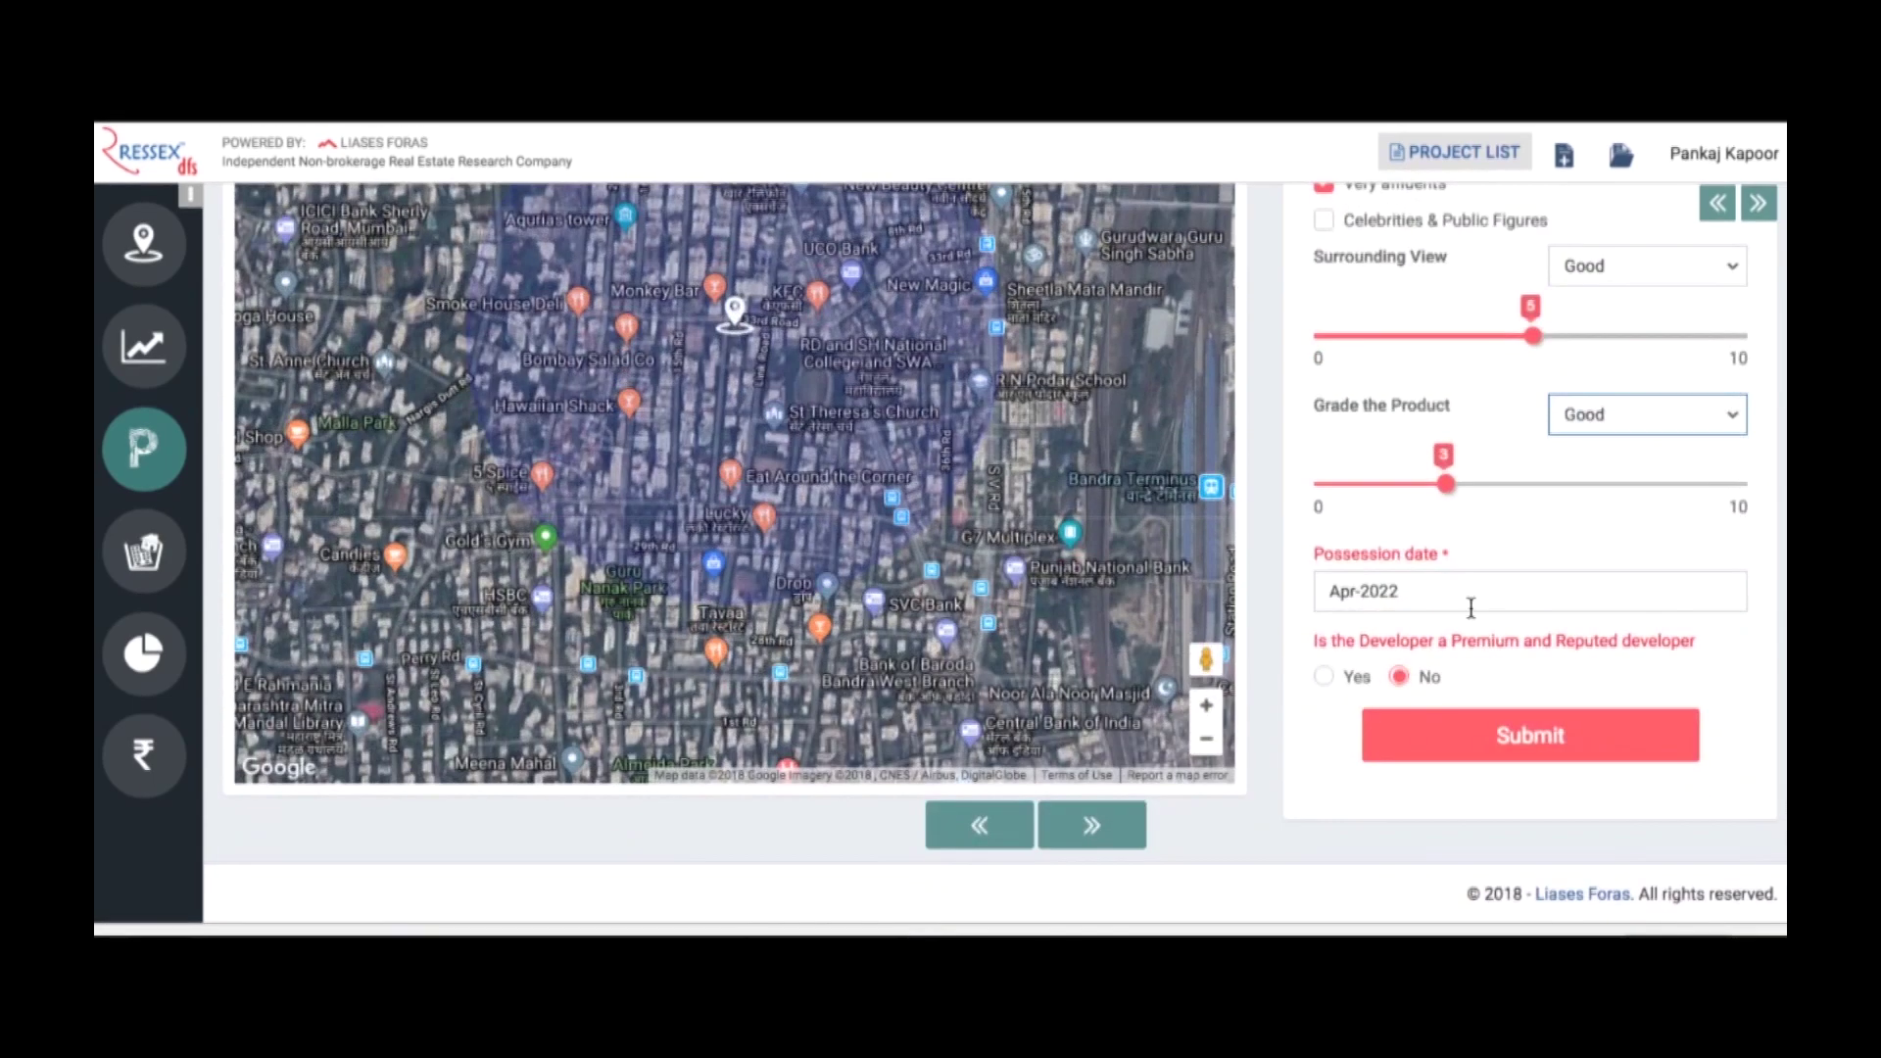
{"action": "left_click", "coordinate": [1469, 588]}
{"action": "left_click", "coordinate": [1437, 647]}
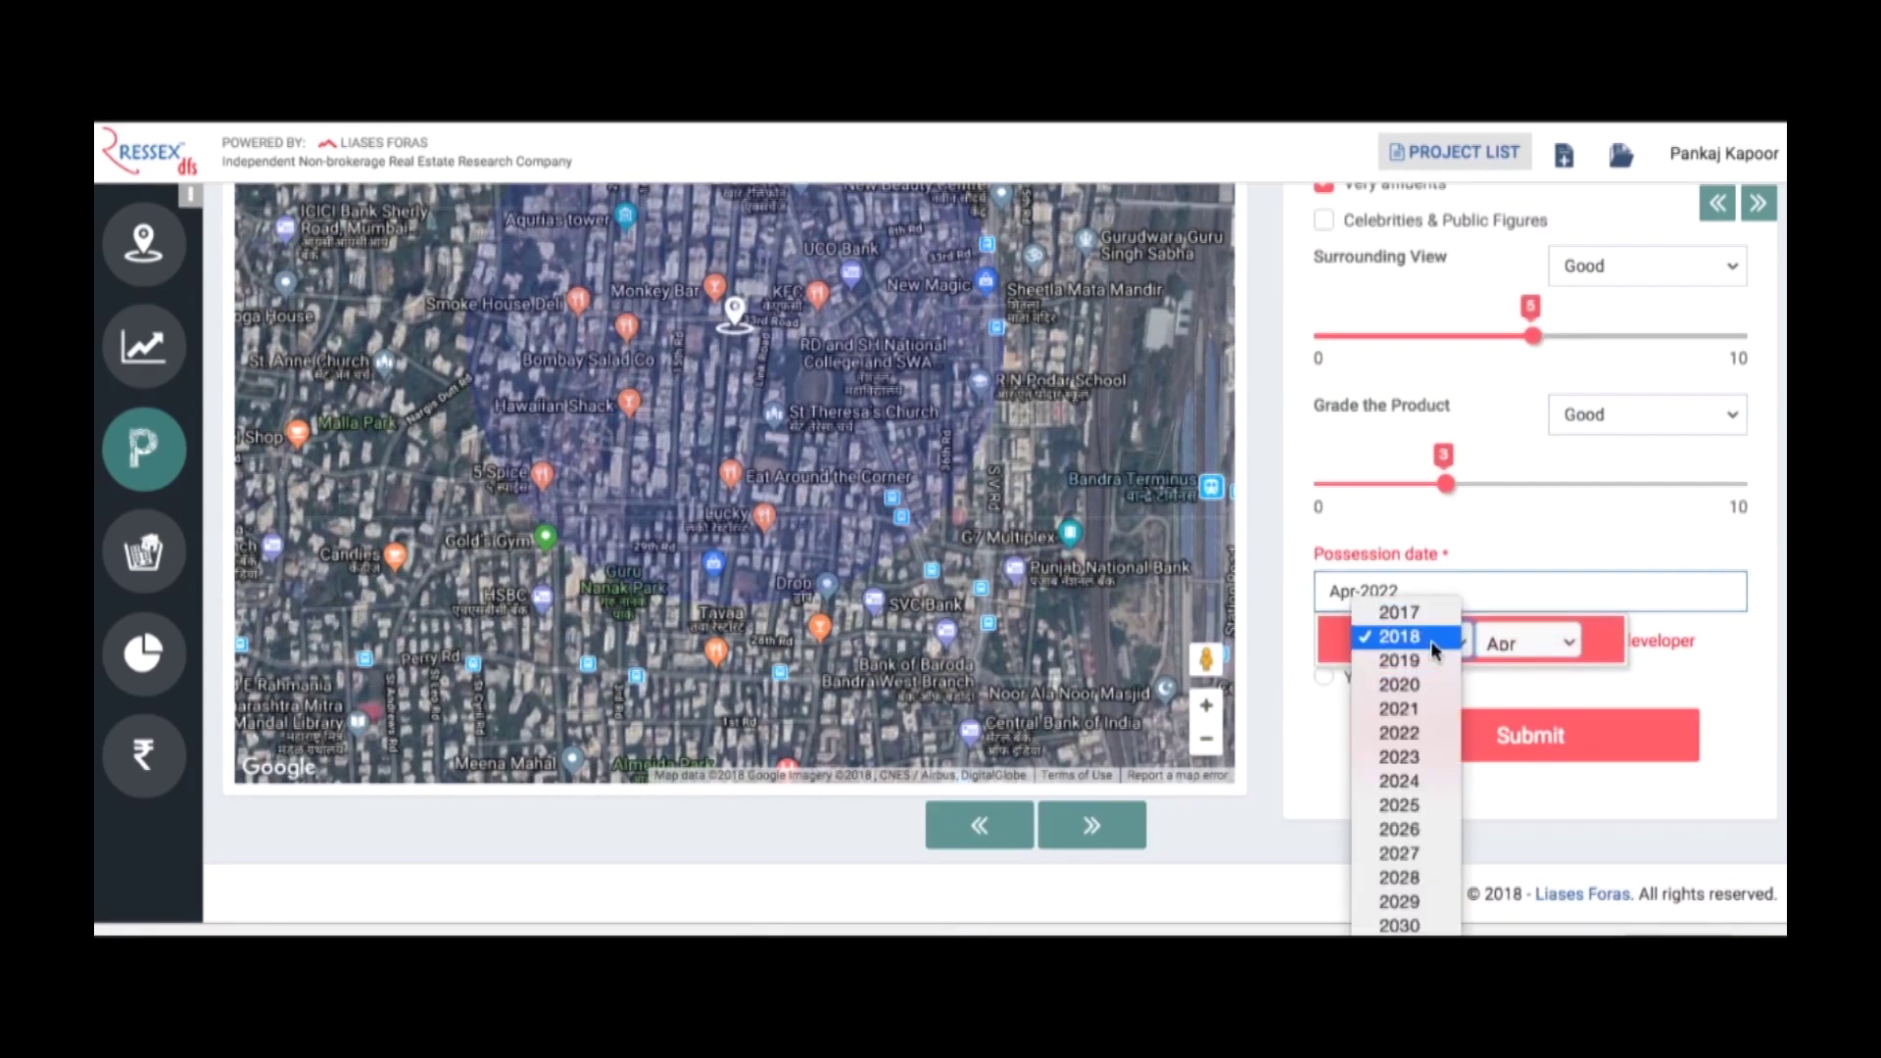
{"action": "left_click", "coordinate": [1399, 660]}
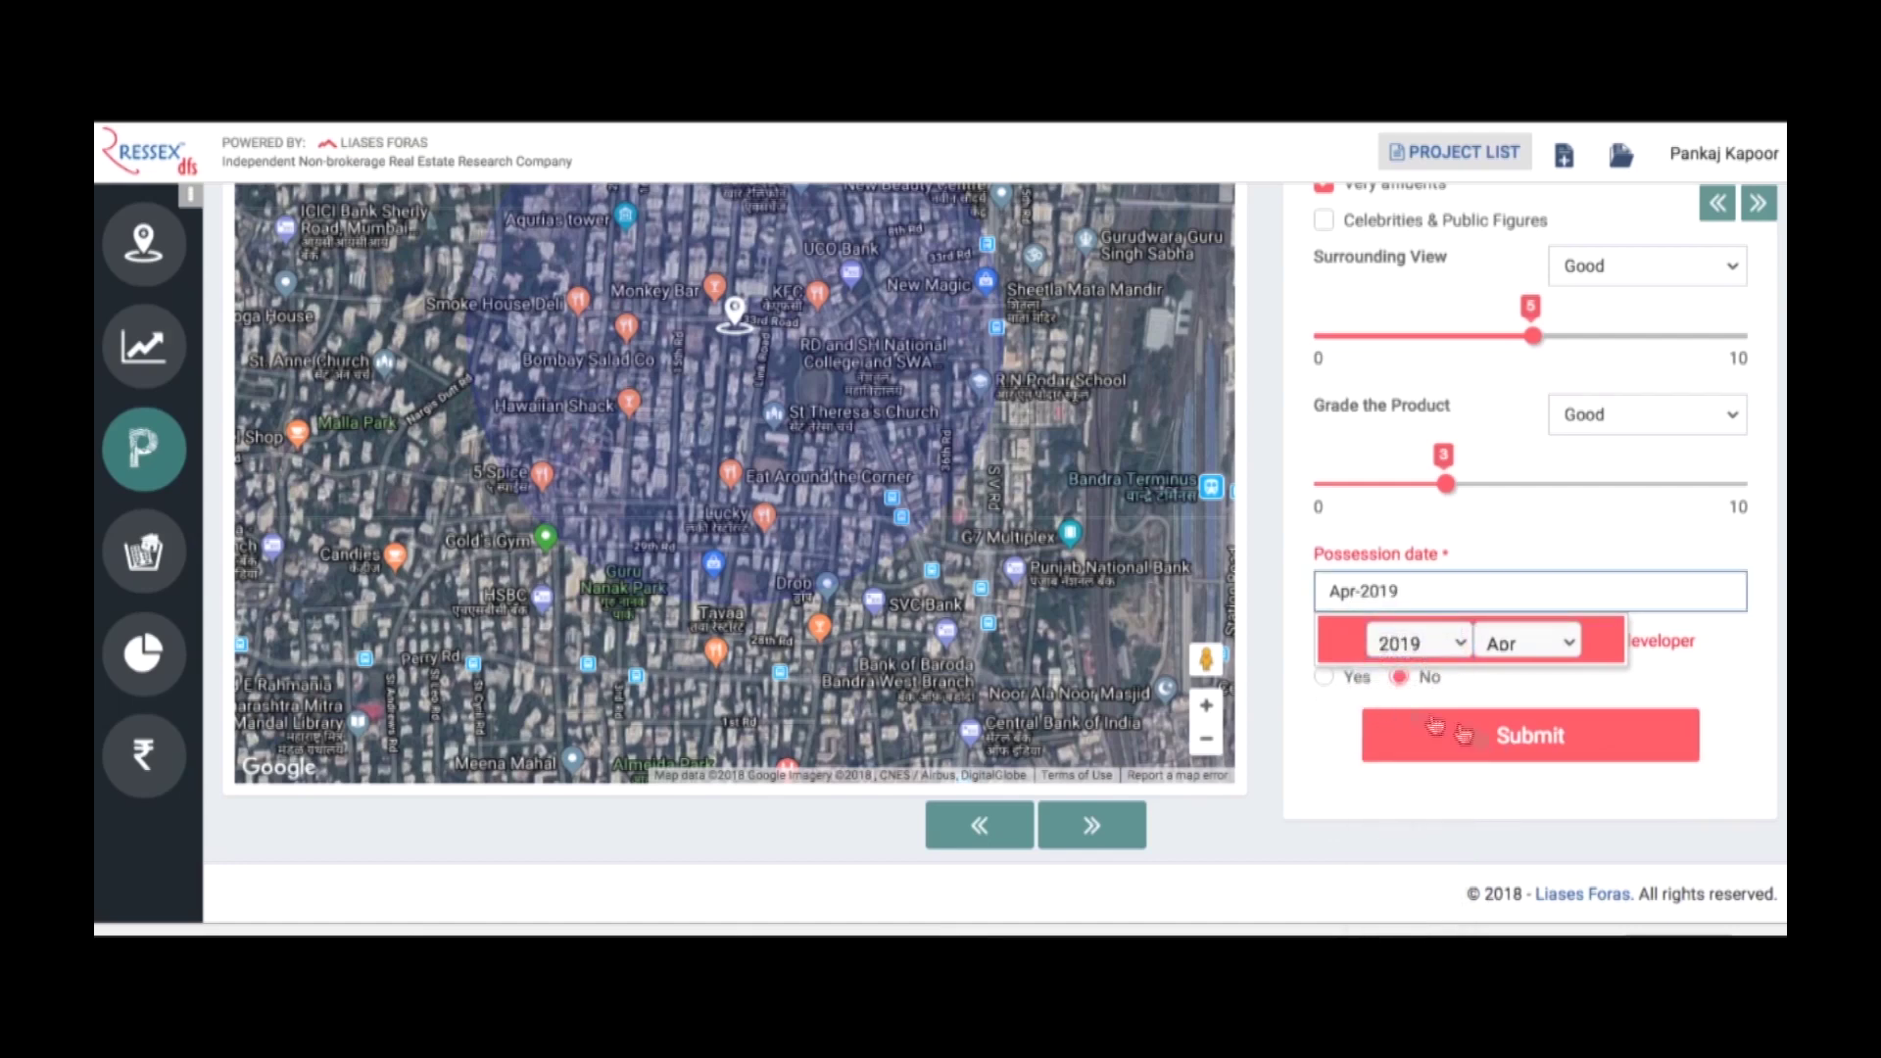
{"action": "left_click", "coordinate": [1526, 742]}
{"action": "scroll", "coordinate": [1536, 566], "scroll_direction": "up", "scroll_amount": 3}
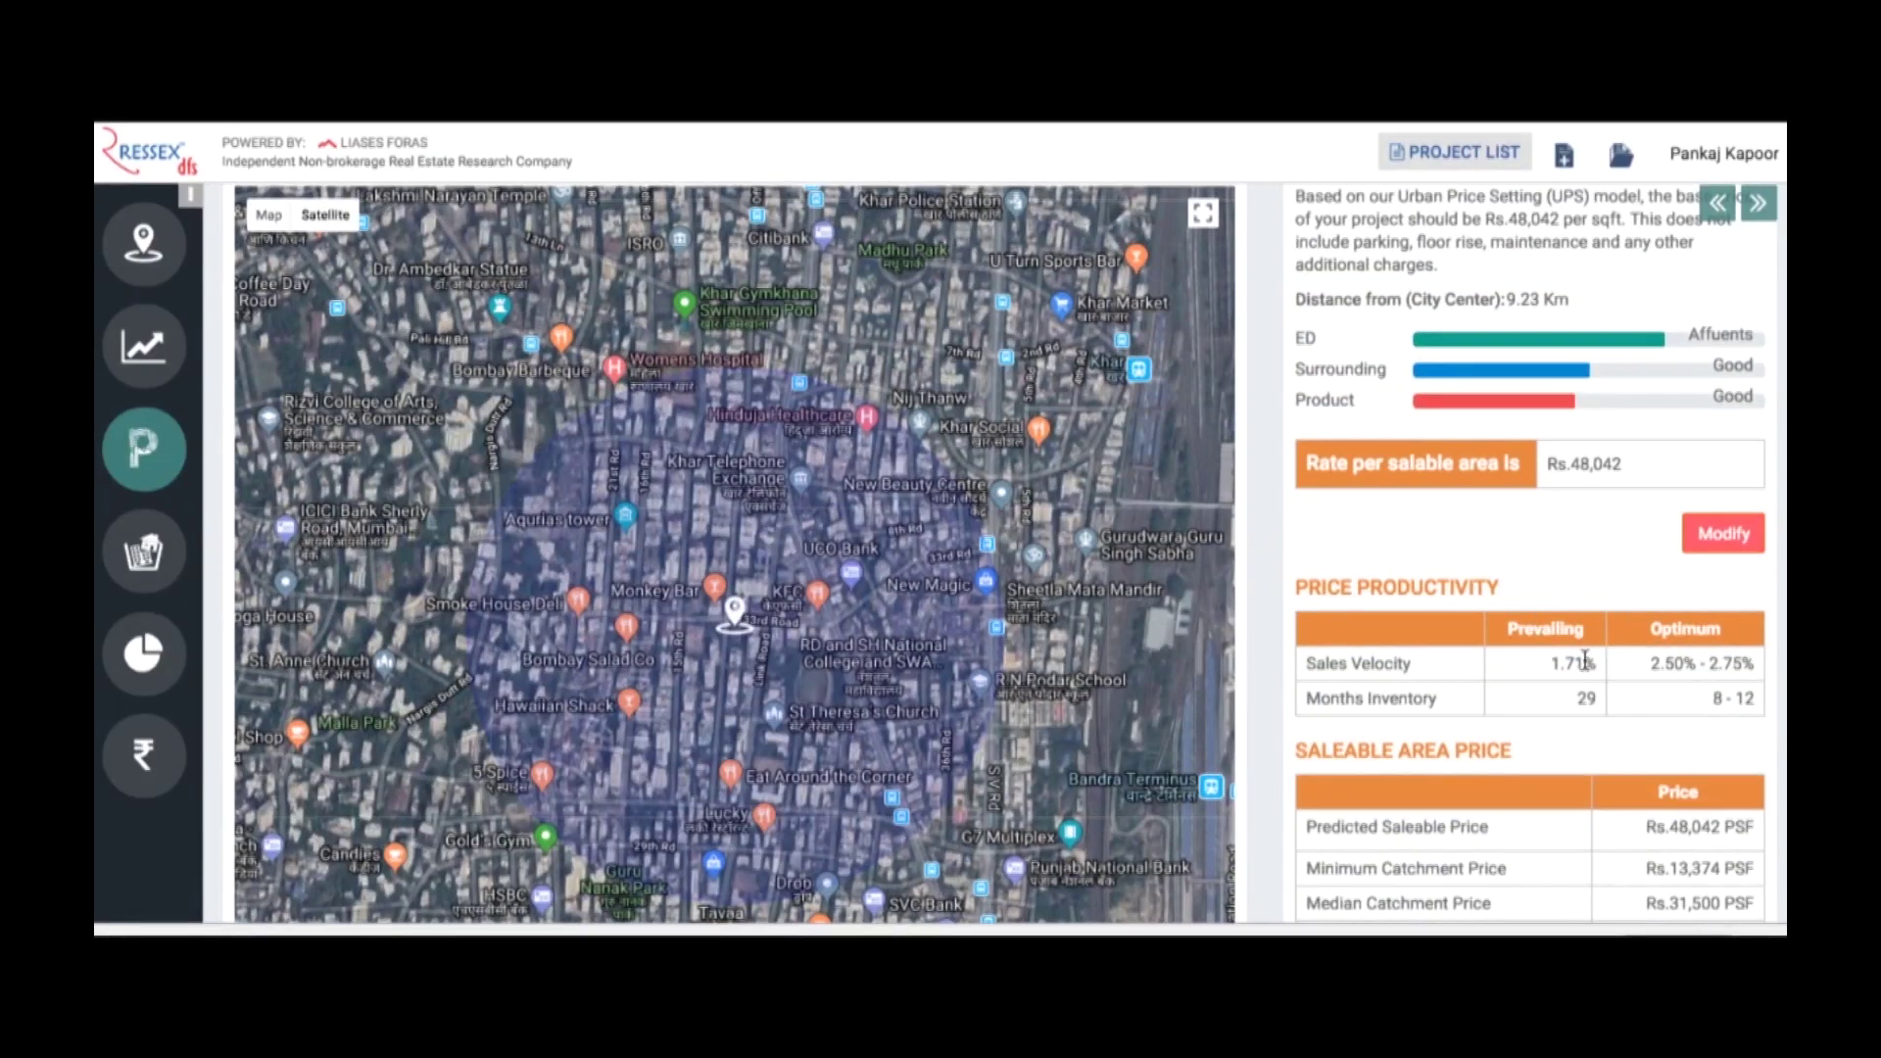
{"action": "scroll", "coordinate": [1584, 662], "scroll_direction": "up", "scroll_amount": 1}
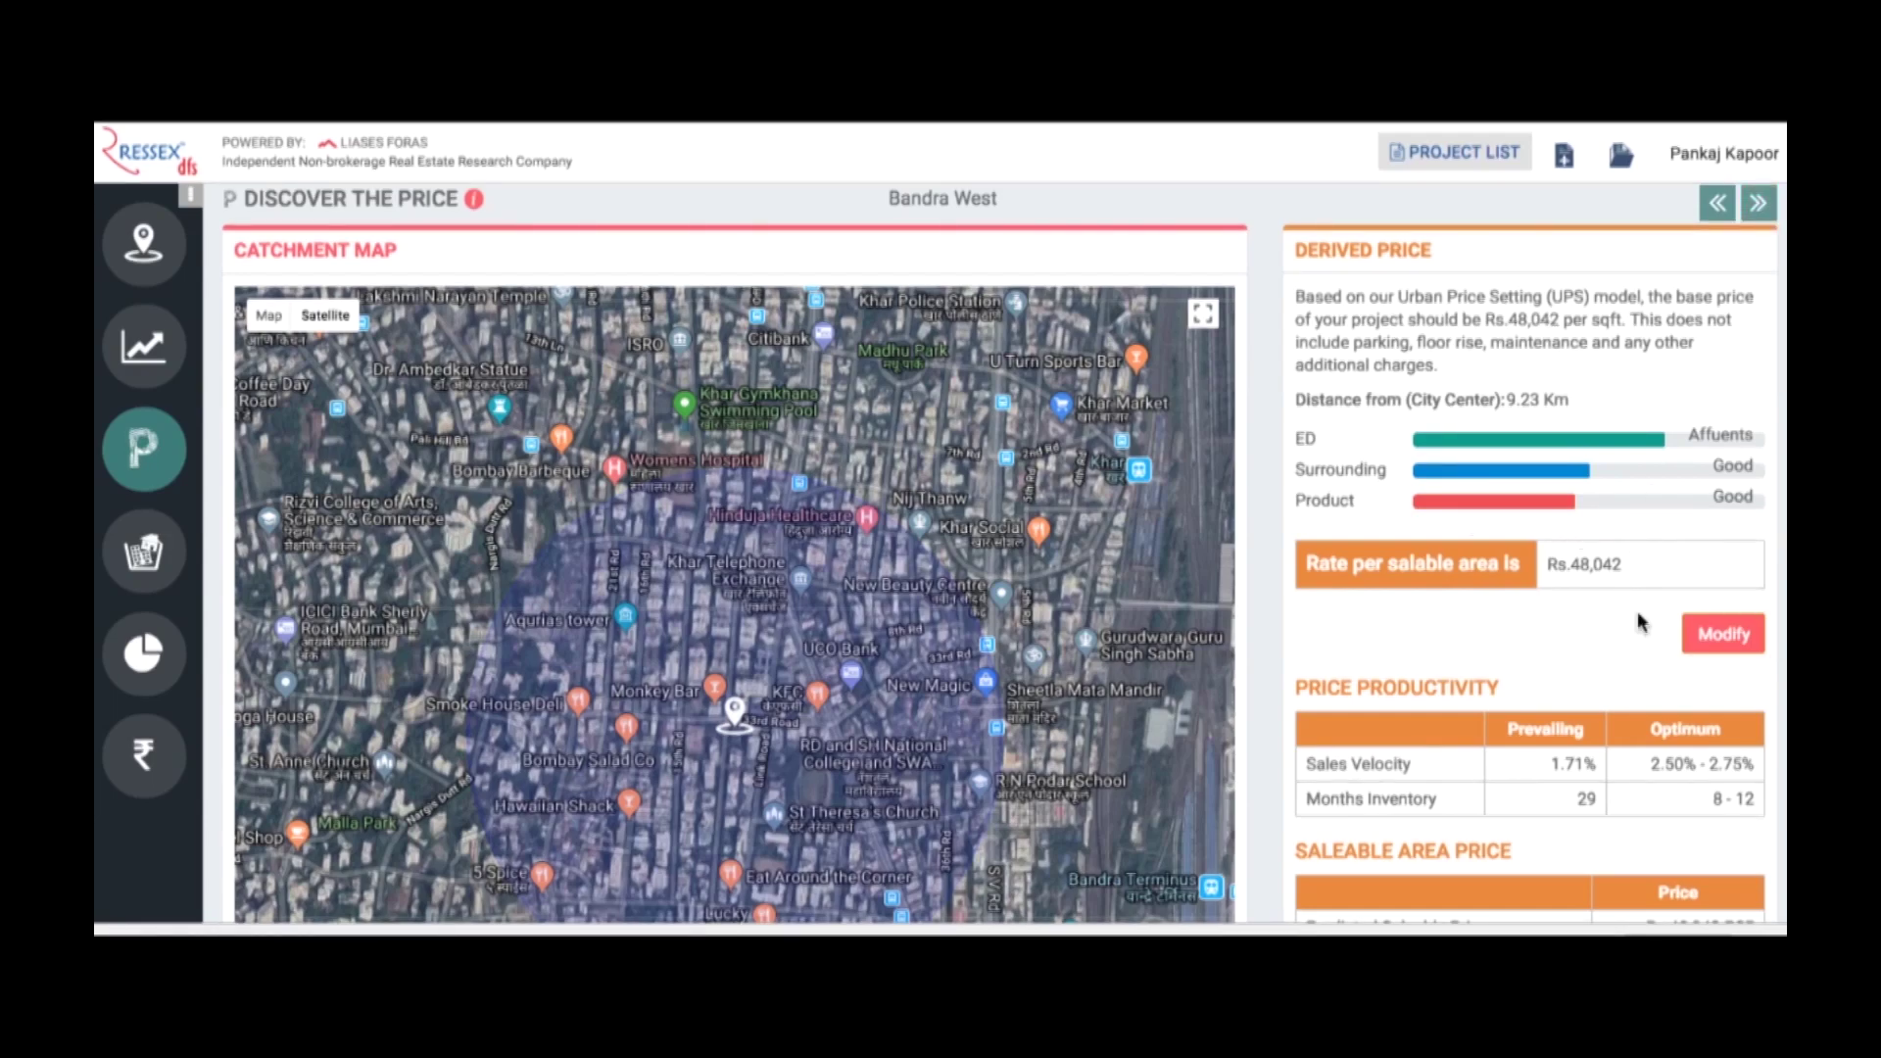
{"action": "left_click", "coordinate": [1752, 210]}
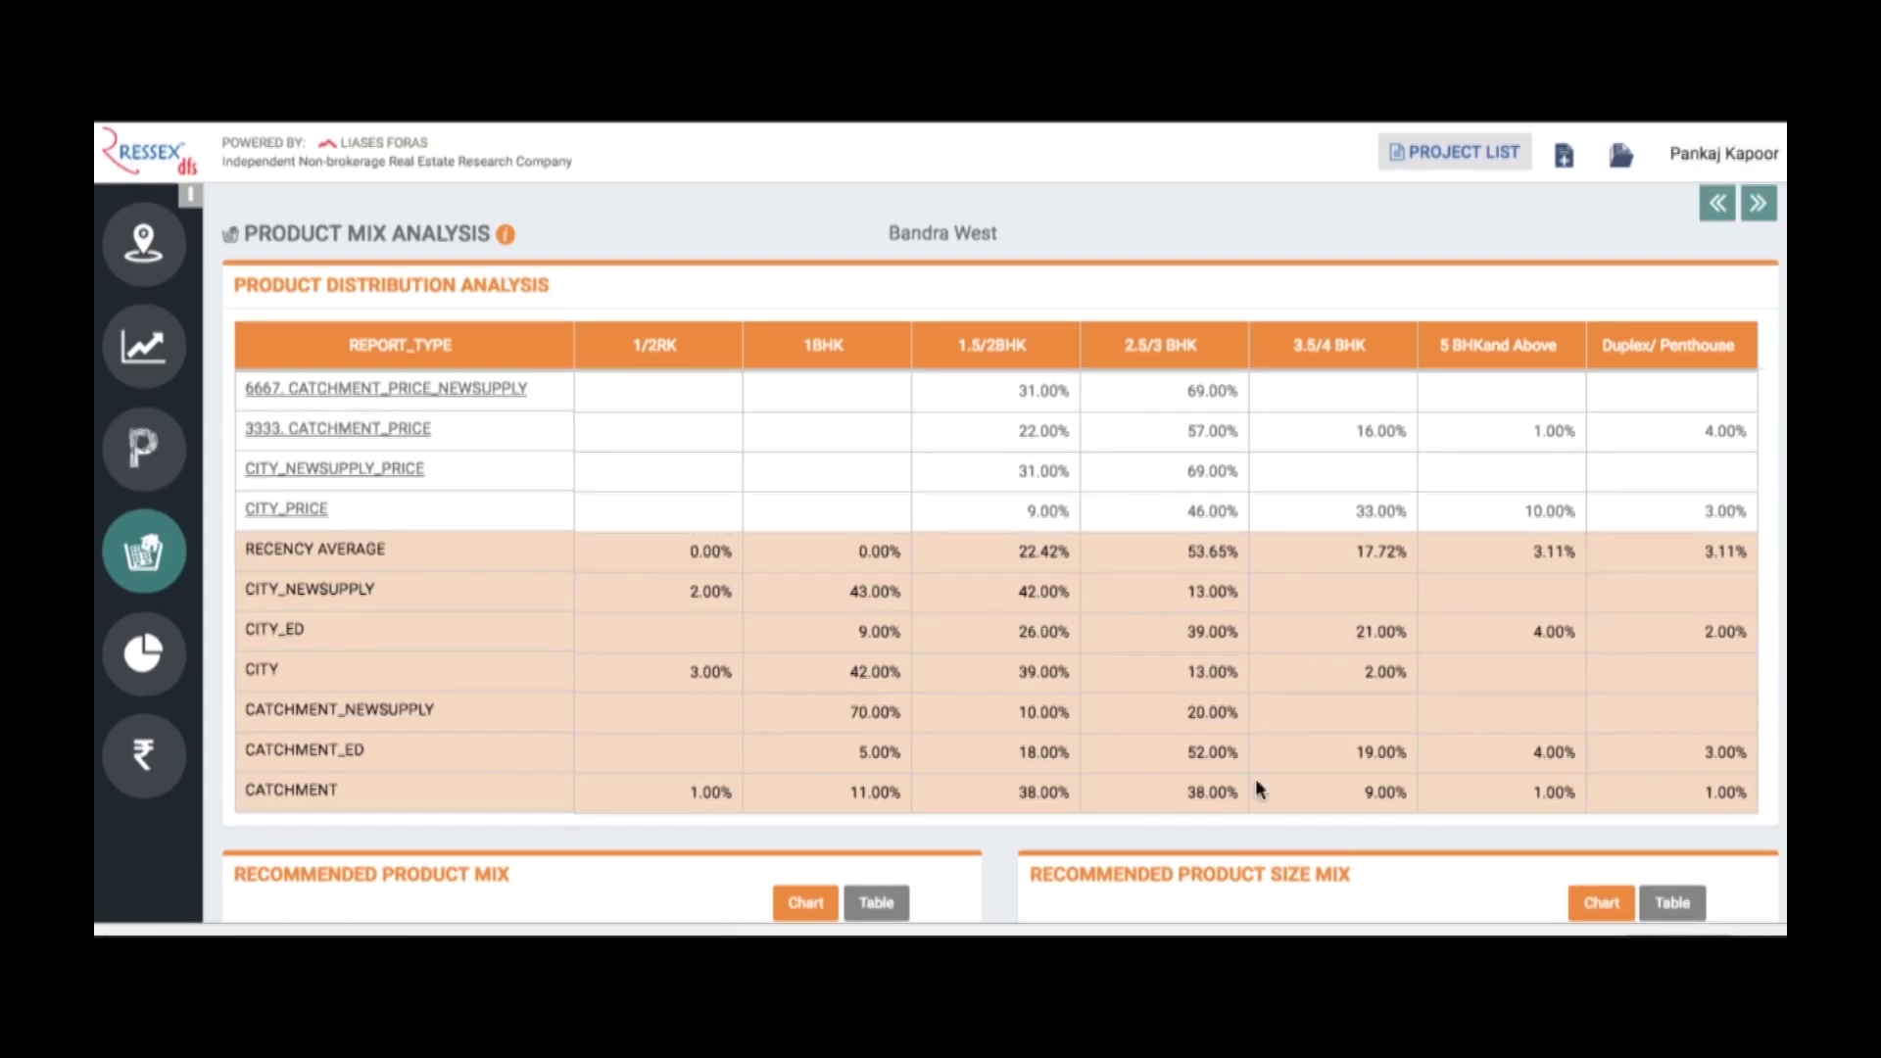
Read the recommended mix: 57.2% 2.5/3 BHK, 23.9% 1.5/2BHK, 18.9% 3.5/4 BHK
{"action": "scroll", "coordinate": [1257, 784], "scroll_direction": "down", "scroll_amount": 4}
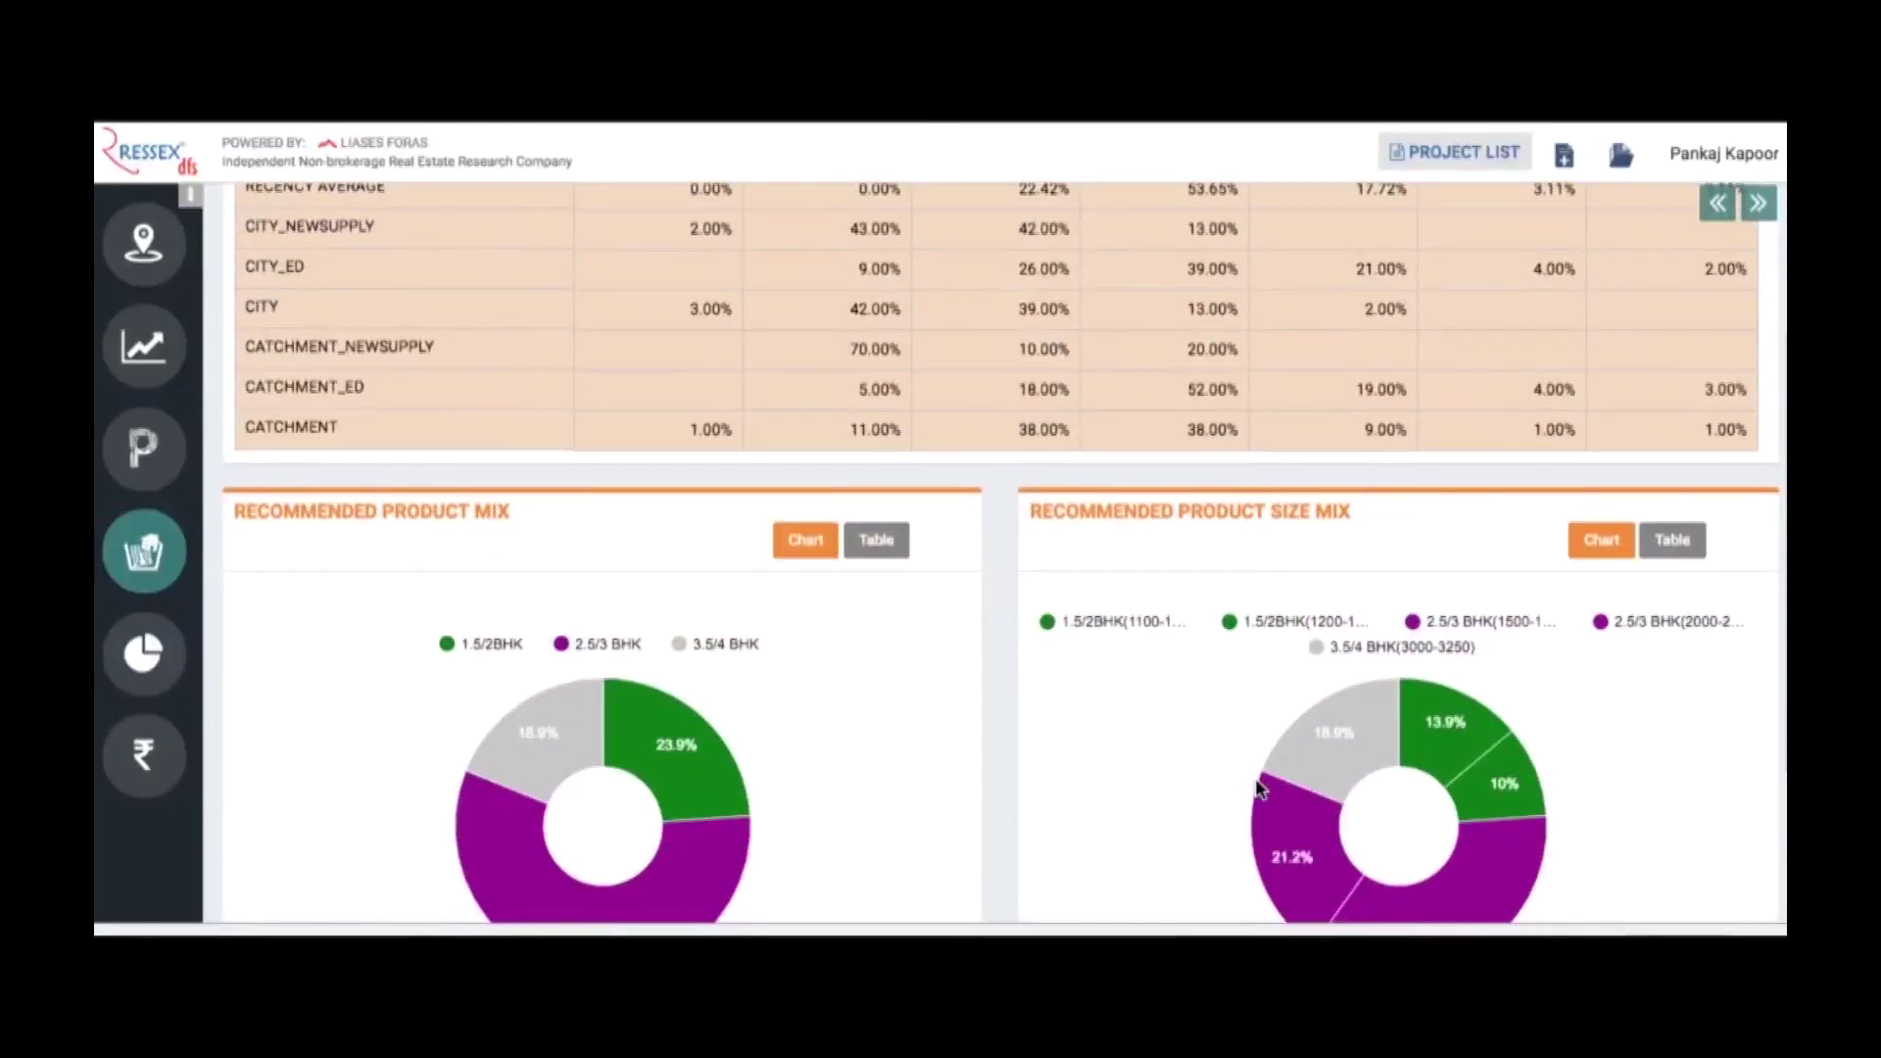
{"action": "scroll", "coordinate": [1260, 789], "scroll_direction": "down", "scroll_amount": 1}
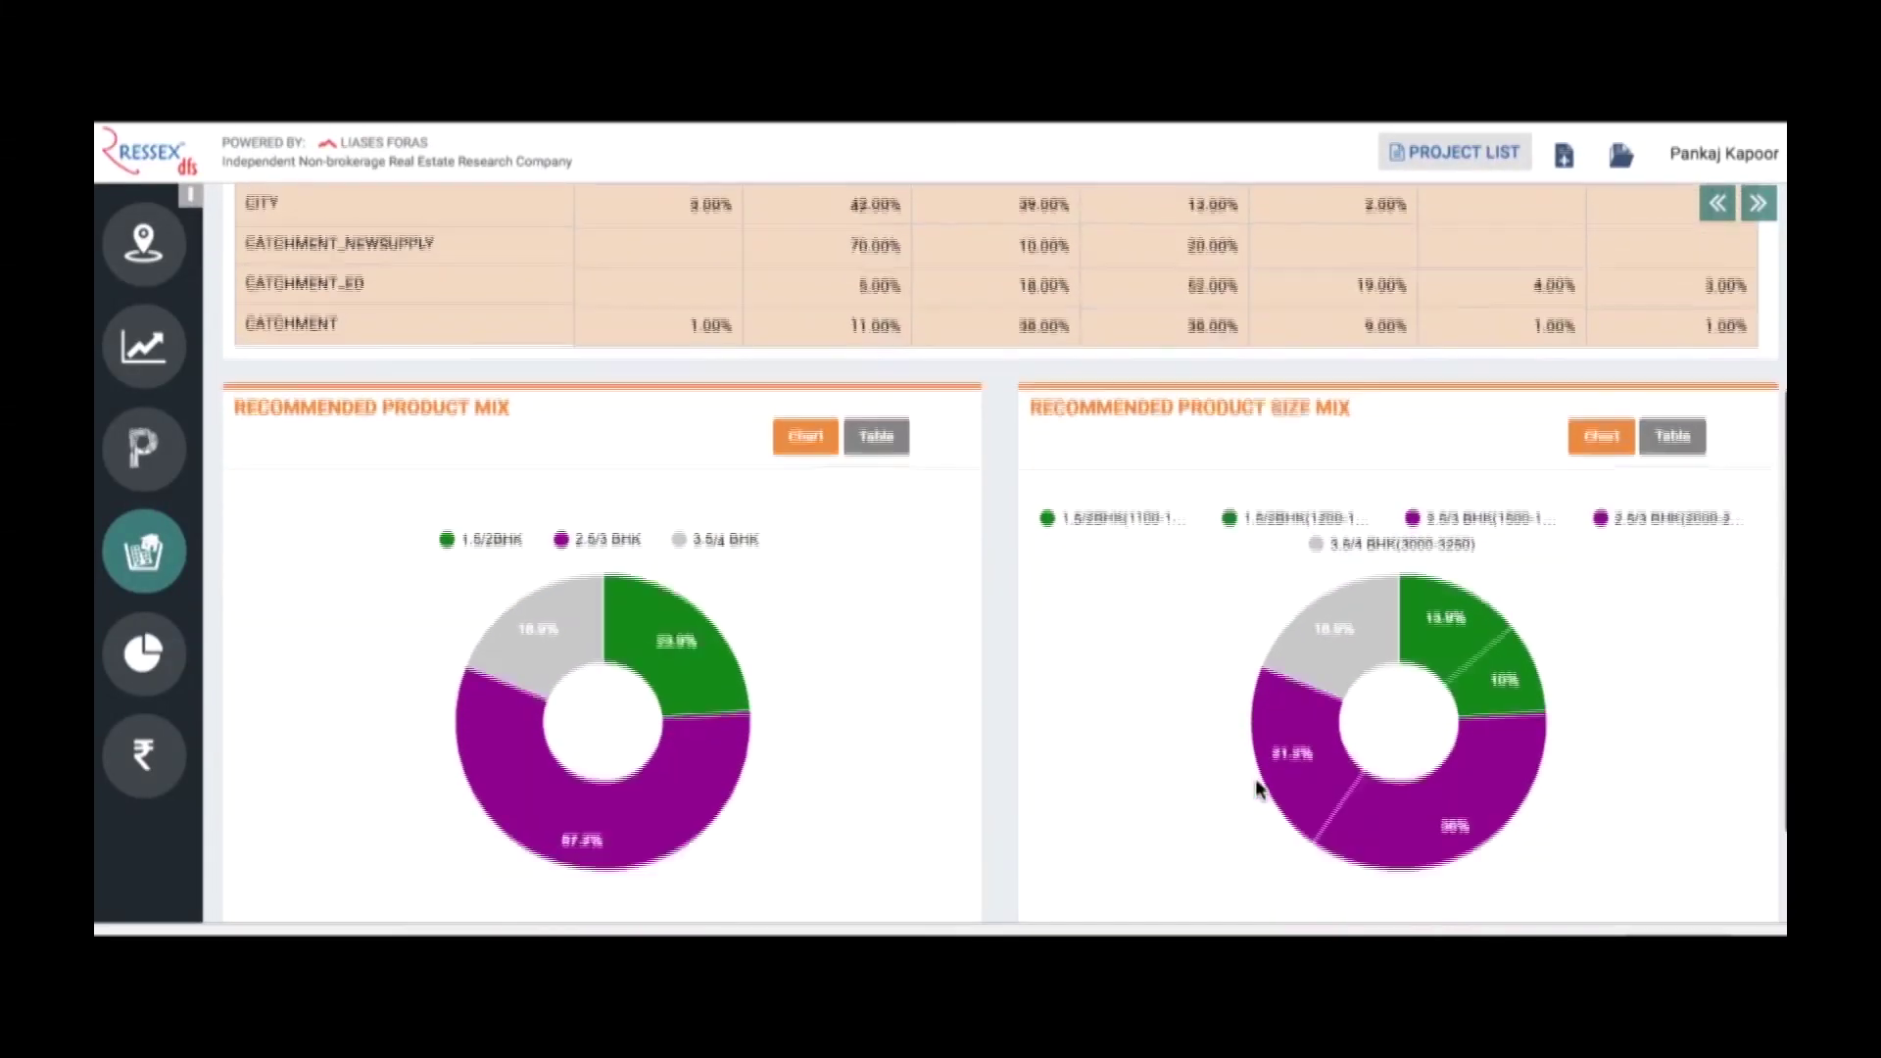
{"action": "scroll", "coordinate": [1257, 783], "scroll_direction": "up", "scroll_amount": 5}
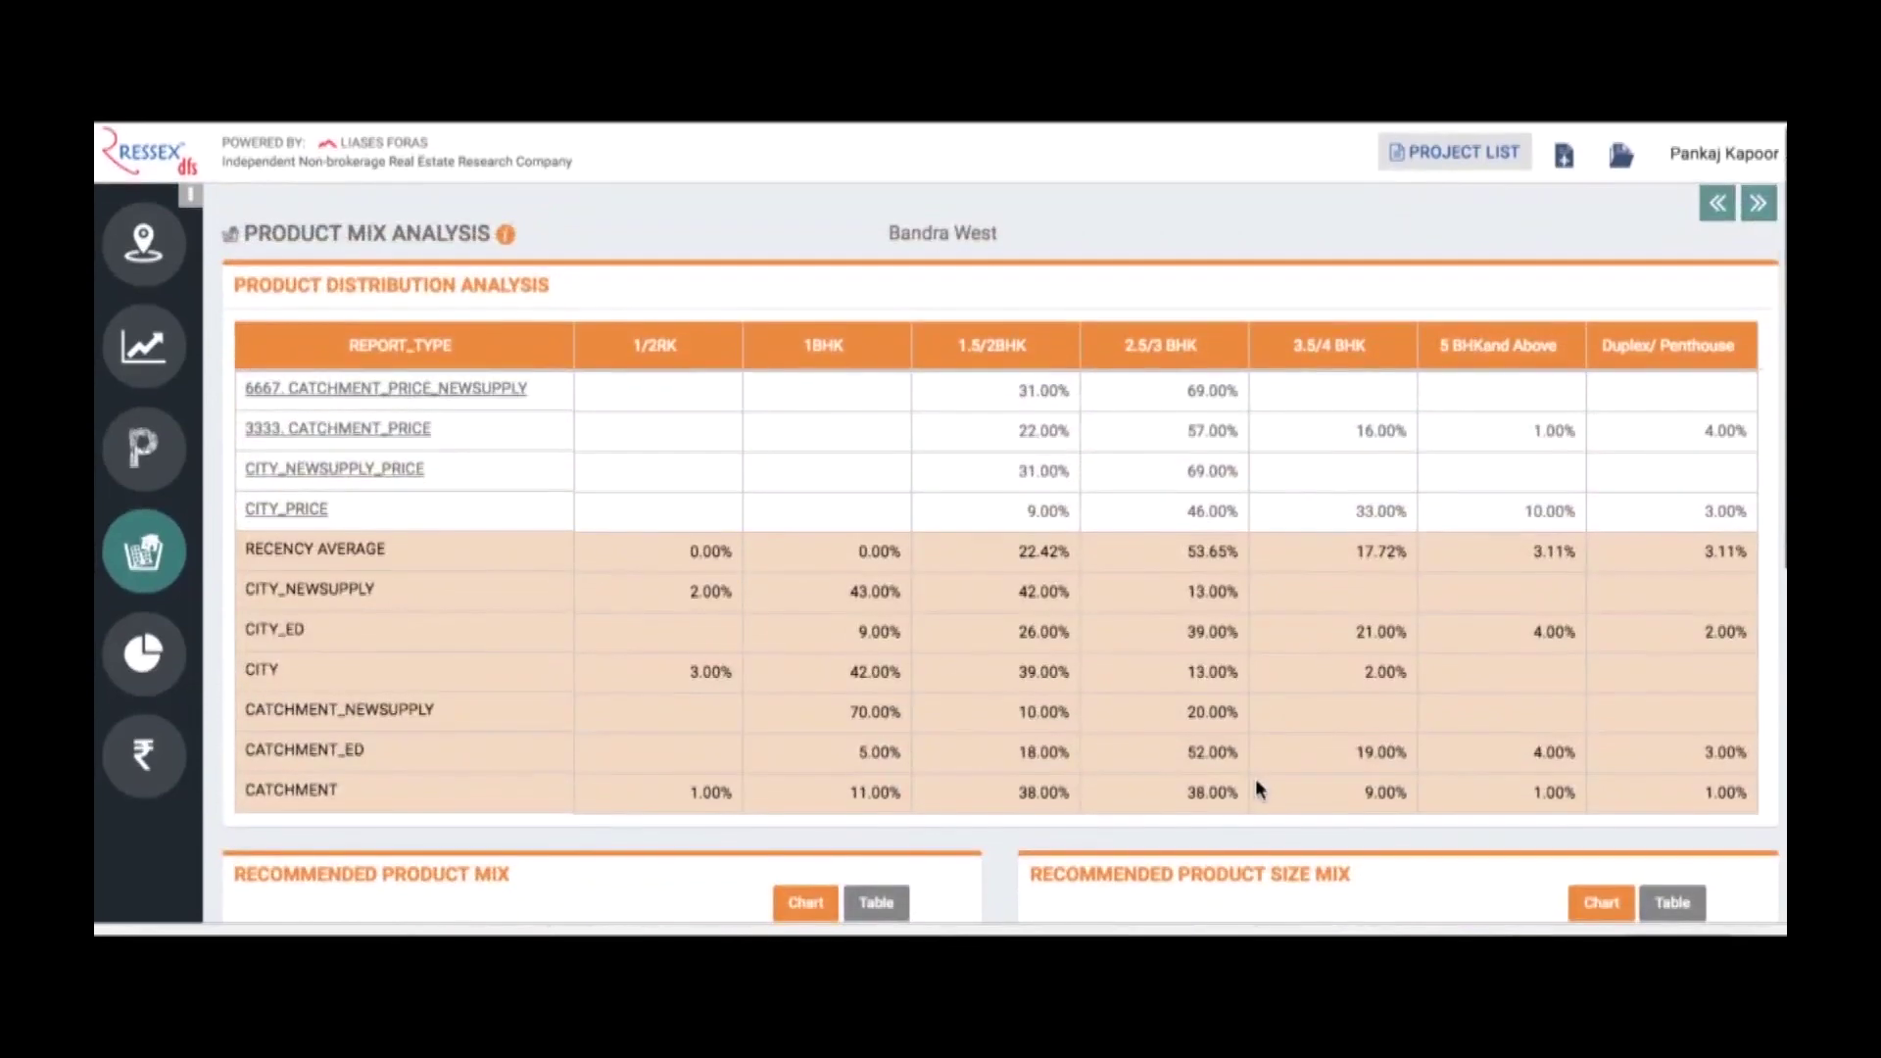
{"action": "scroll", "coordinate": [1259, 788], "scroll_direction": "down", "scroll_amount": 5}
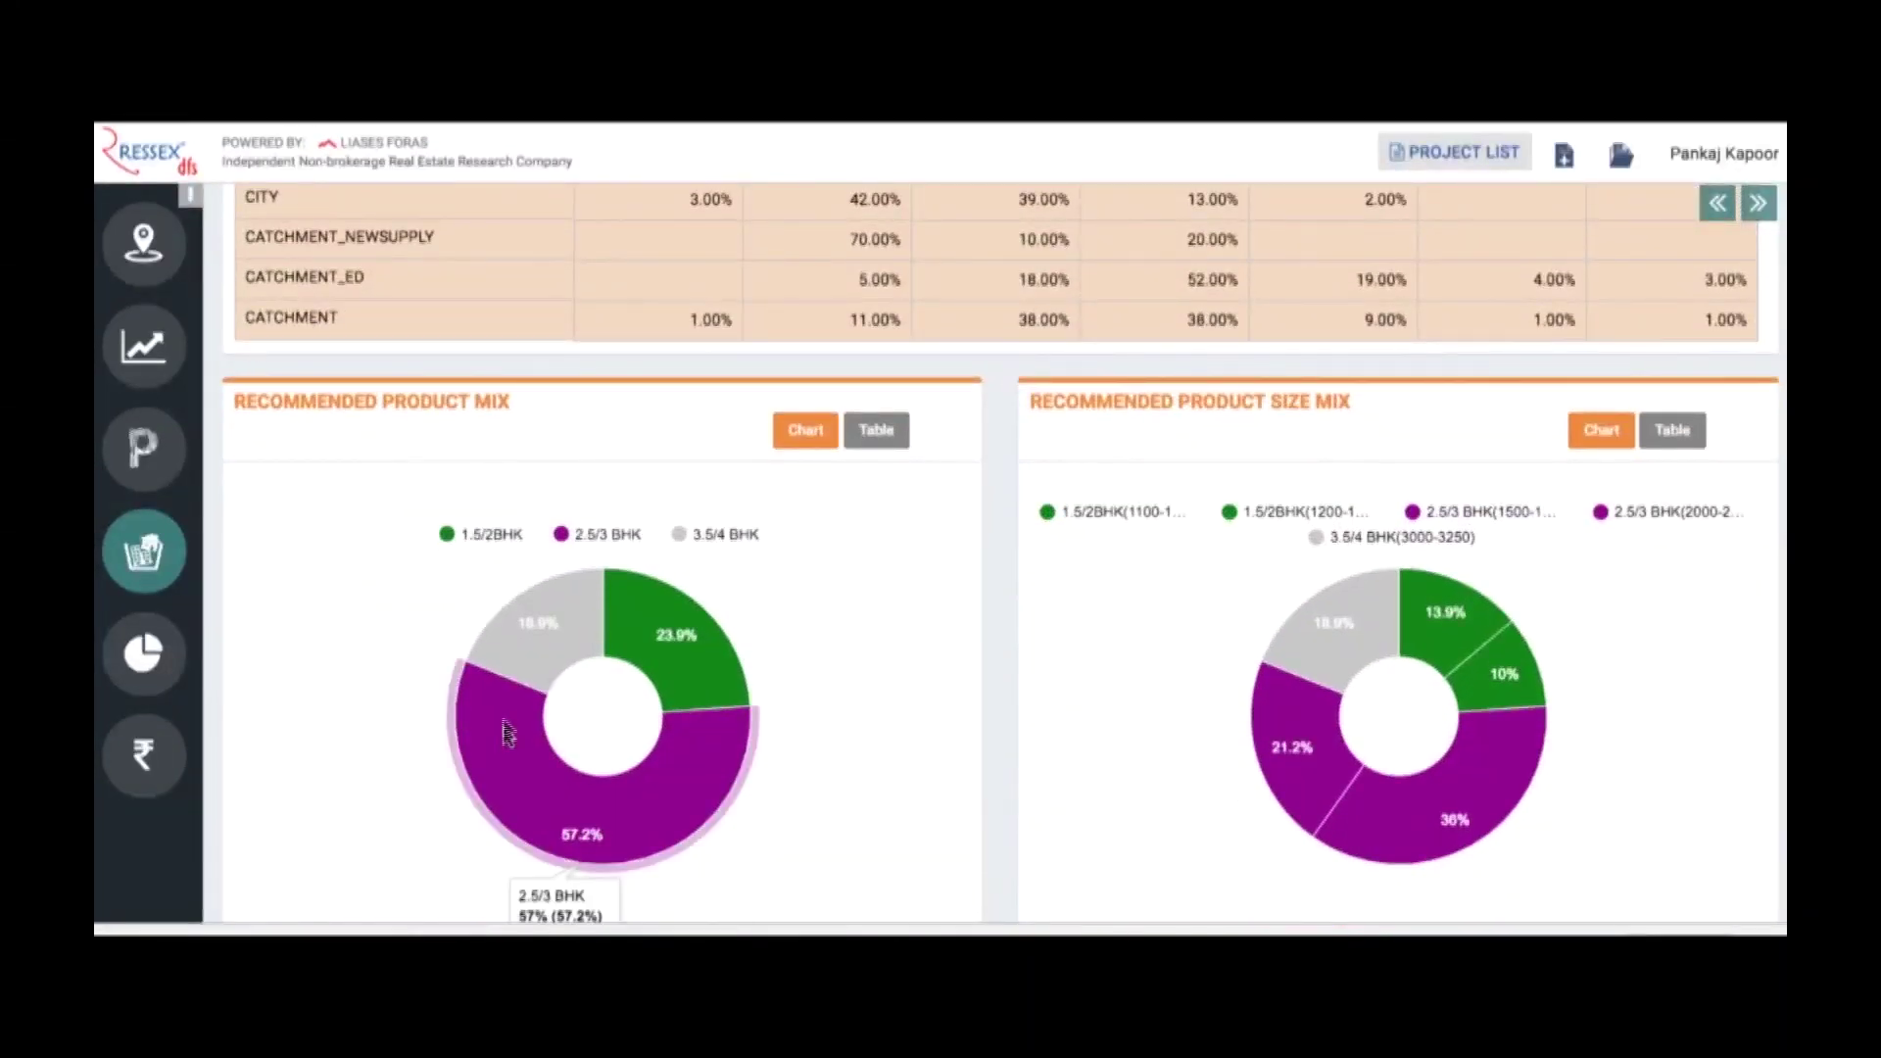
{"action": "mouse_move", "coordinate": [520, 637]}
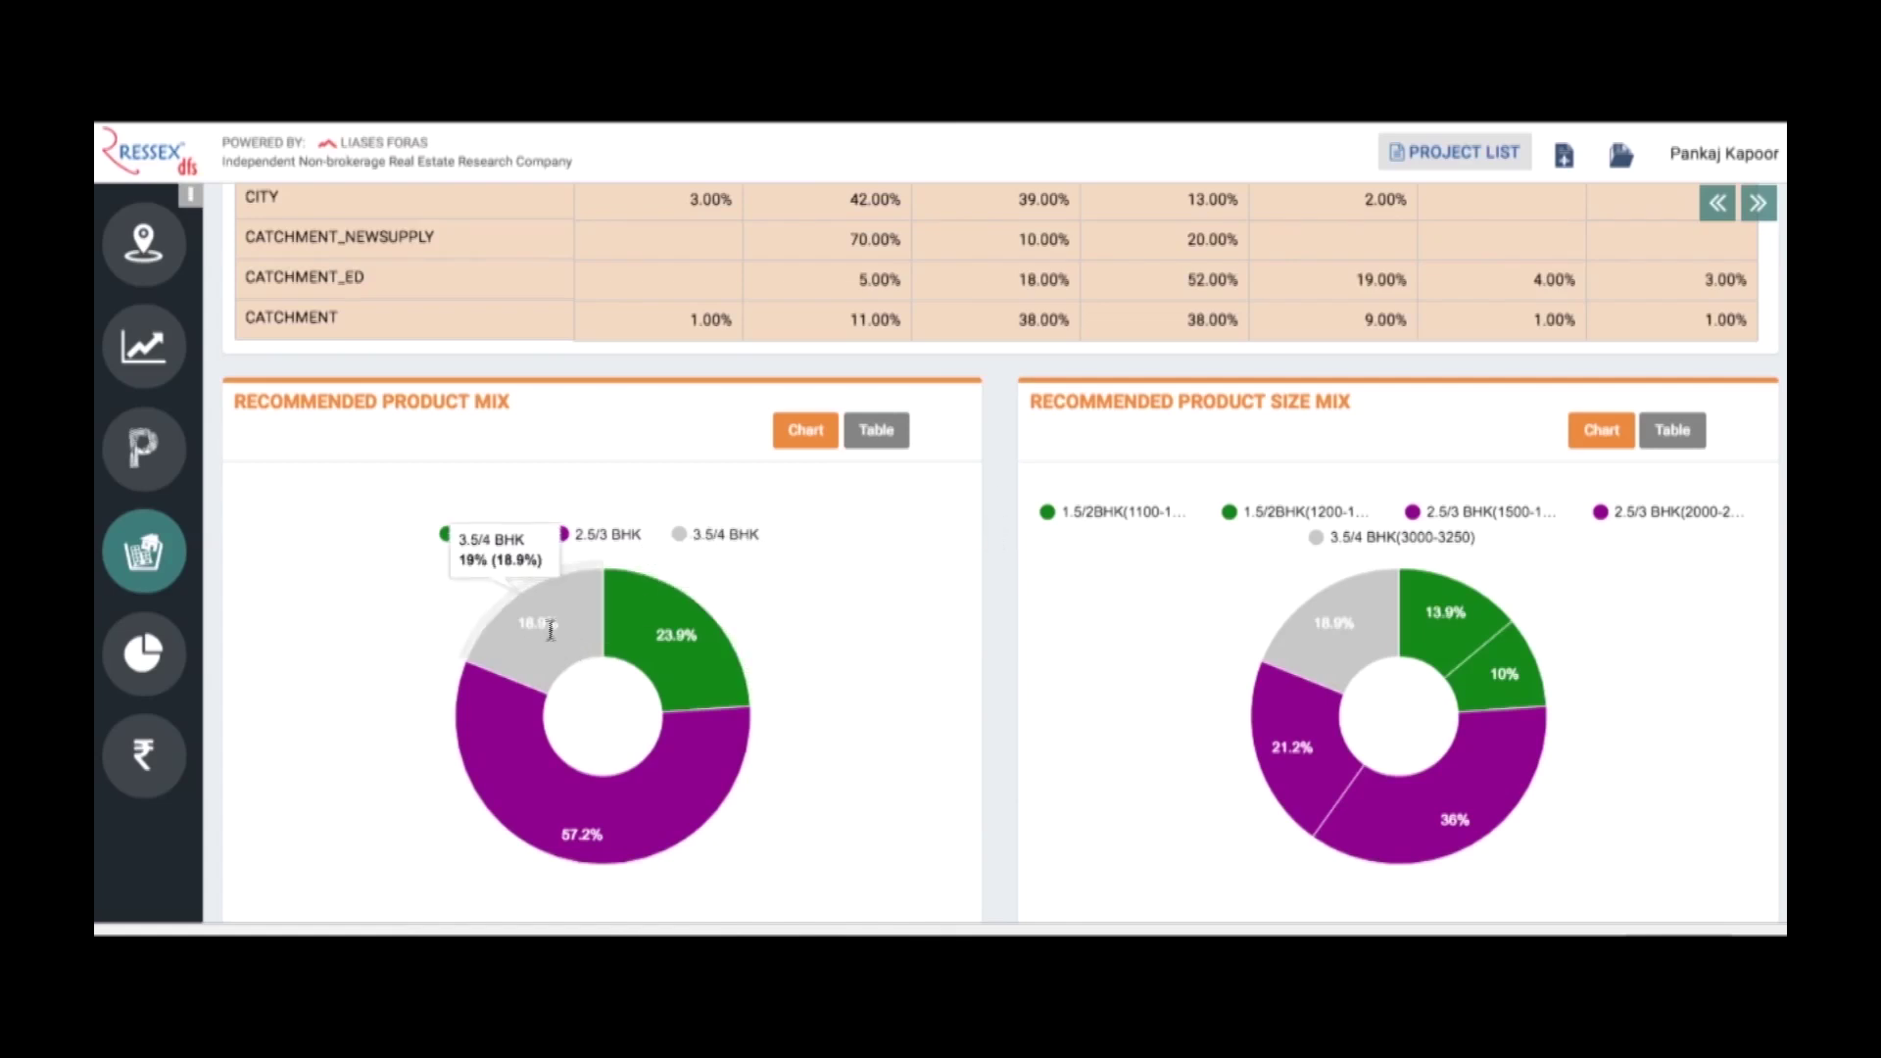
{"action": "mouse_move", "coordinate": [649, 601]}
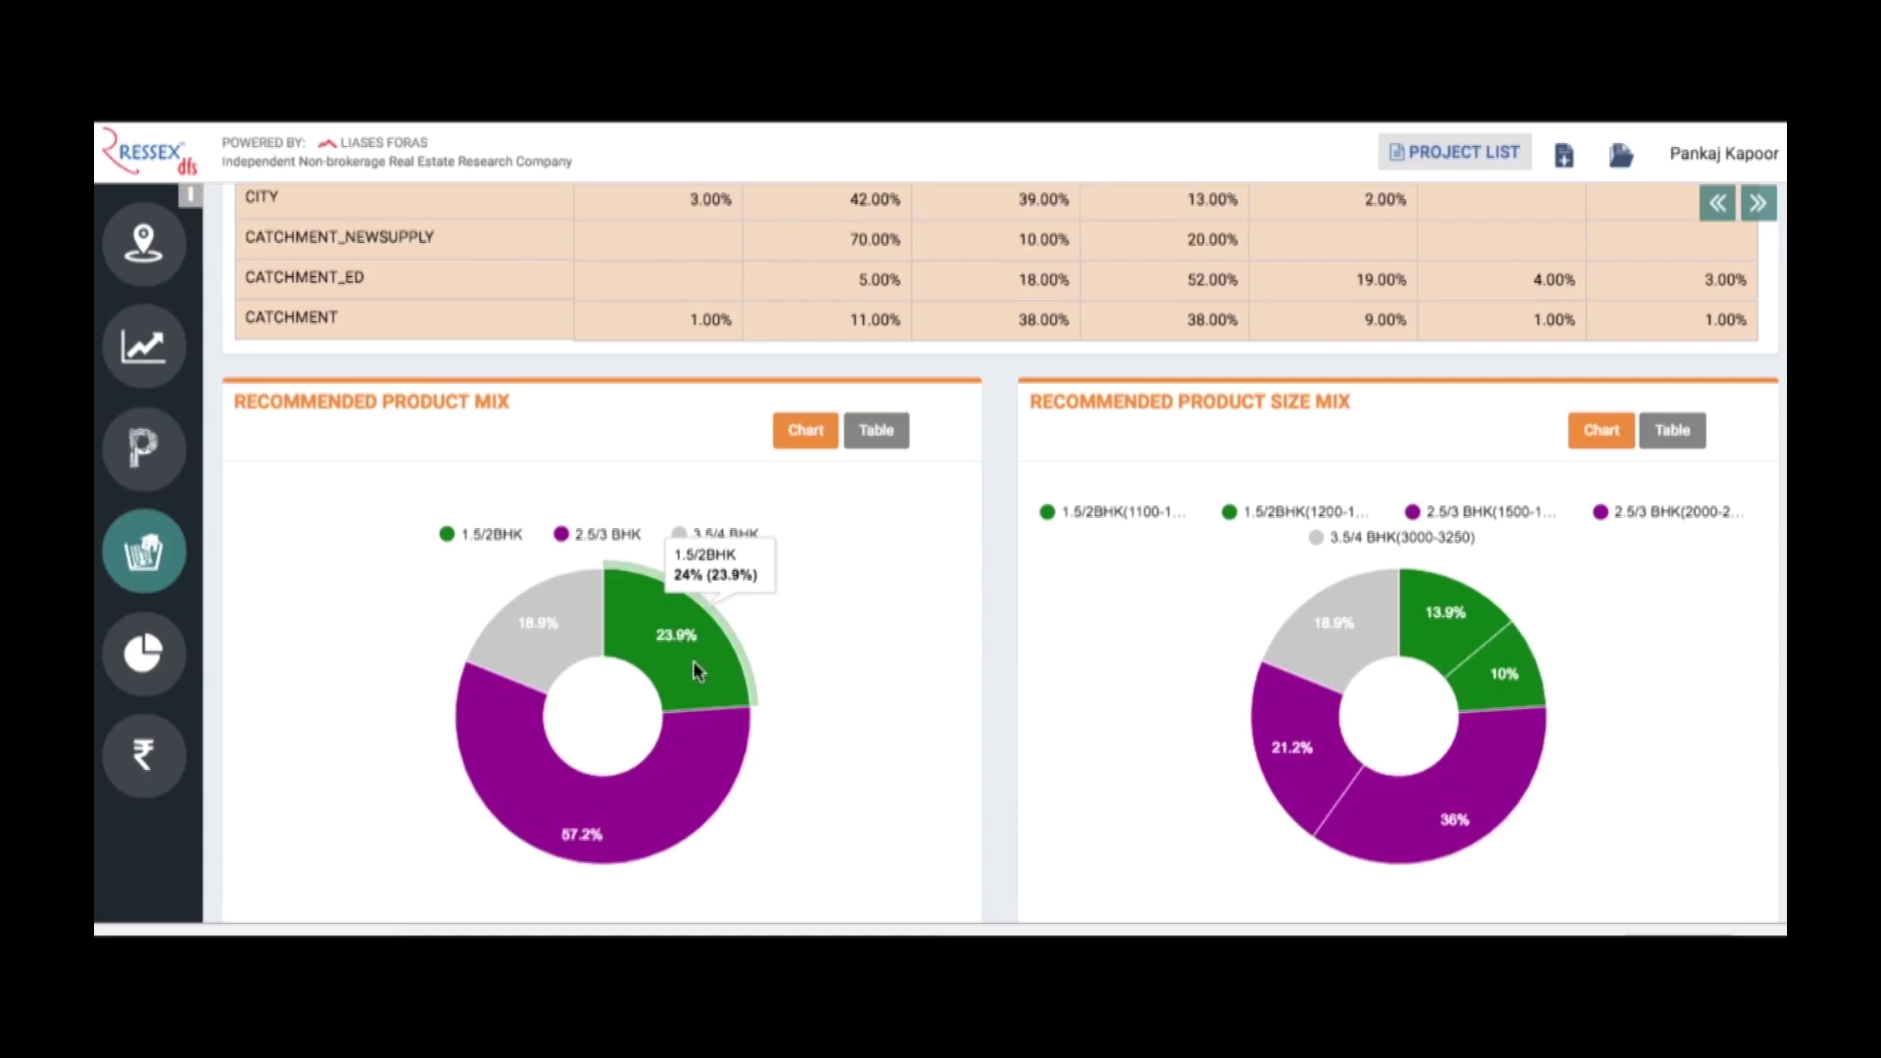
{"action": "mouse_move", "coordinate": [661, 797]}
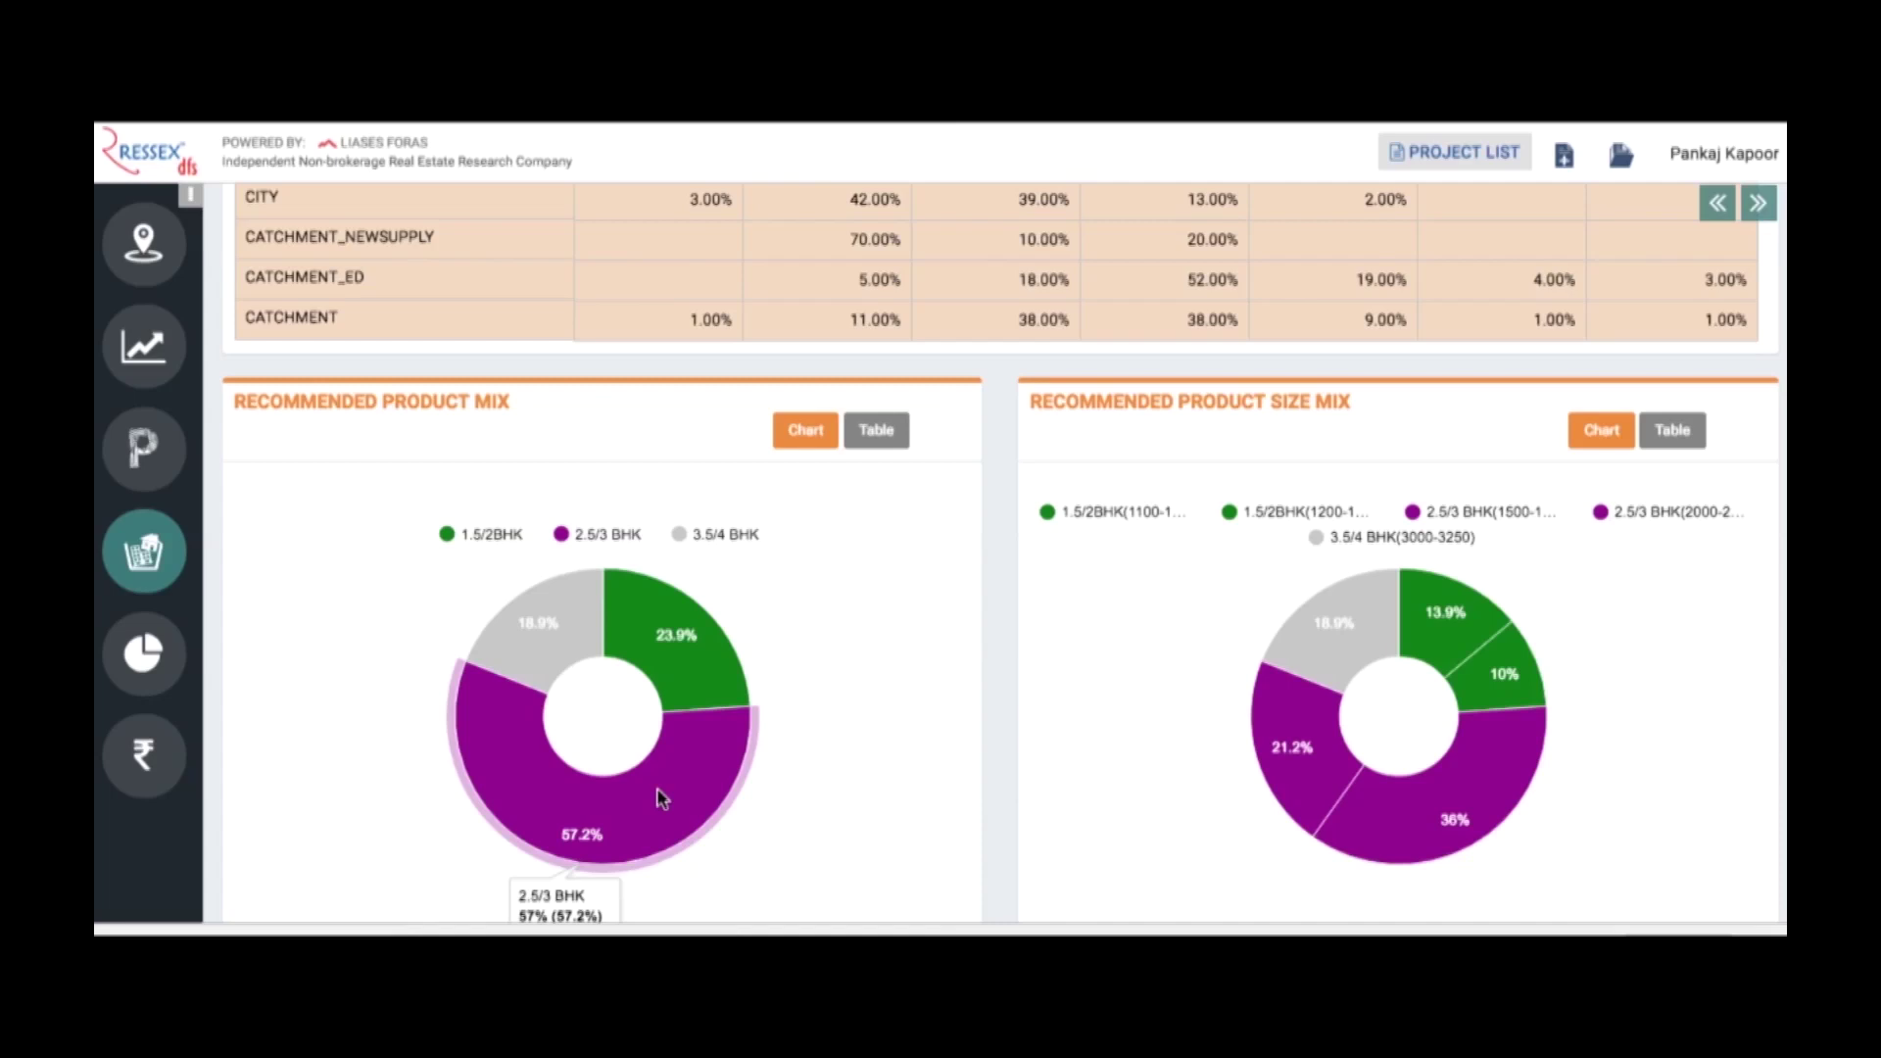
{"action": "scroll", "coordinate": [661, 798], "scroll_direction": "down", "scroll_amount": 1}
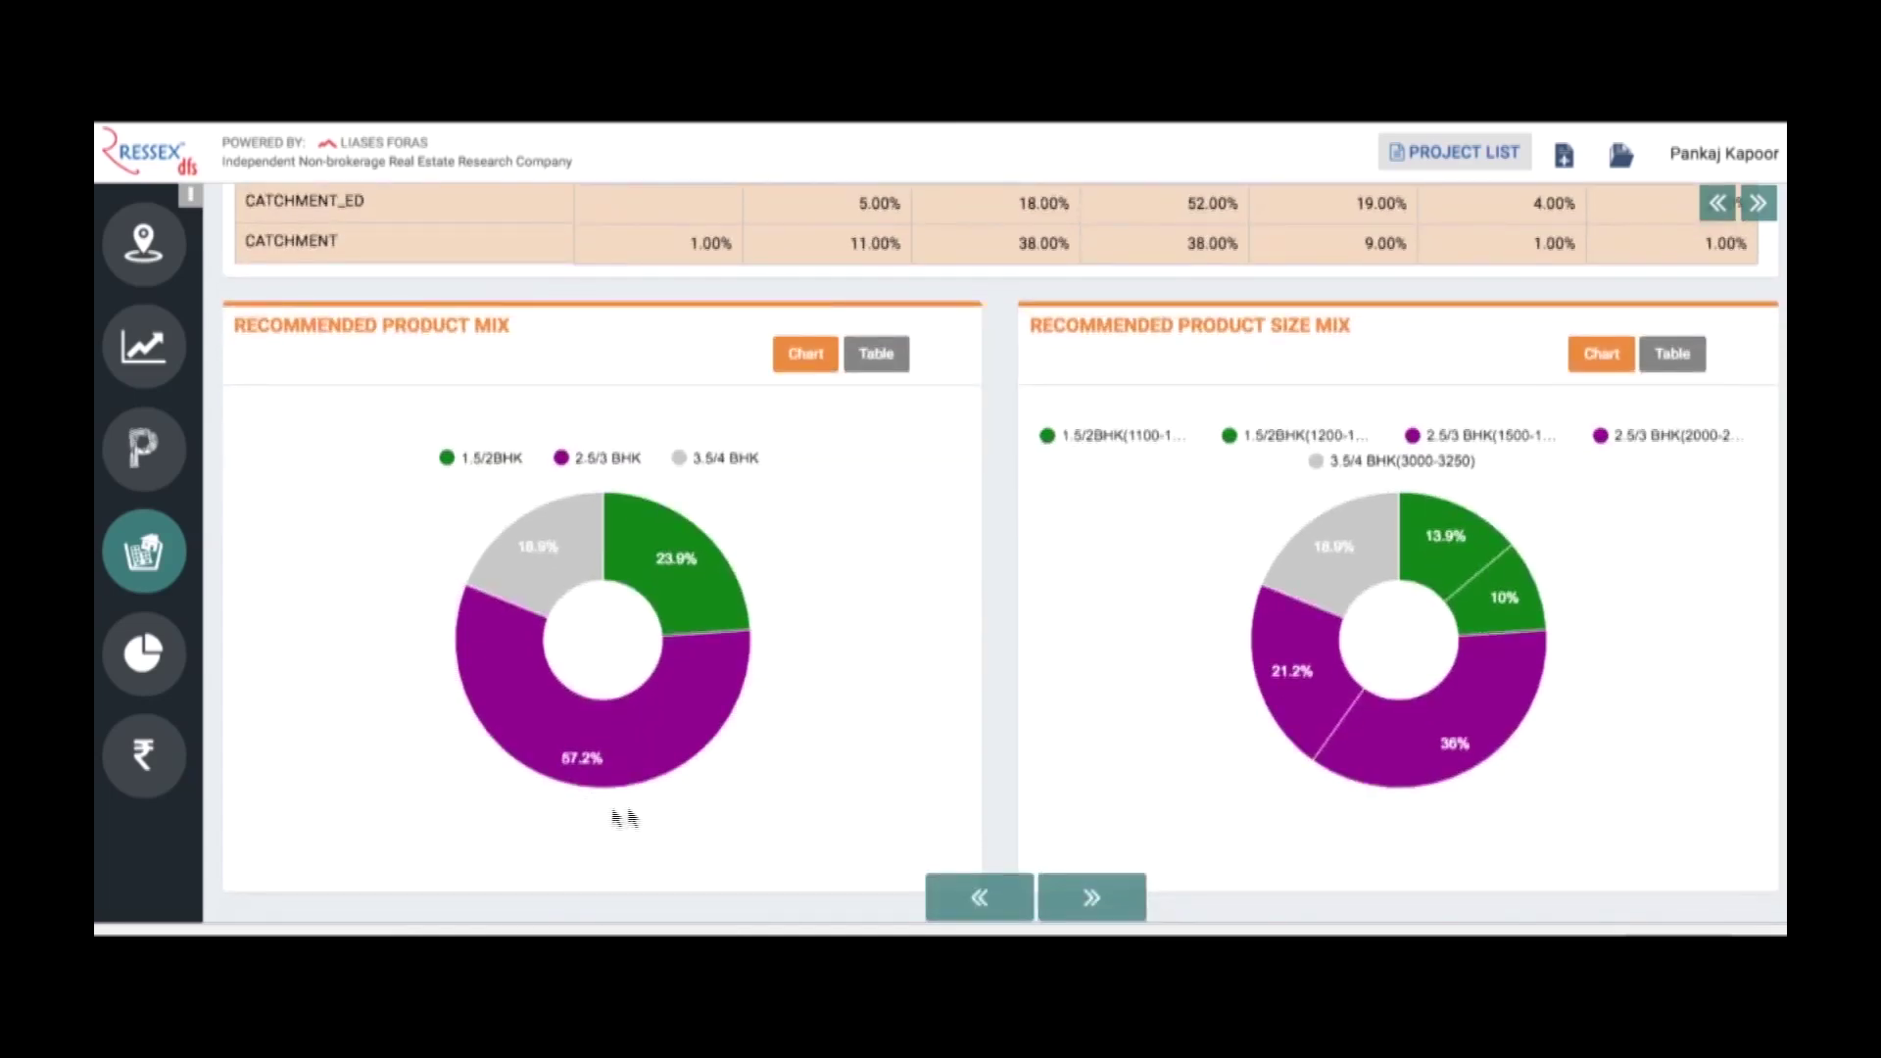
{"action": "mouse_move", "coordinate": [556, 600]}
{"action": "mouse_move", "coordinate": [1353, 571]}
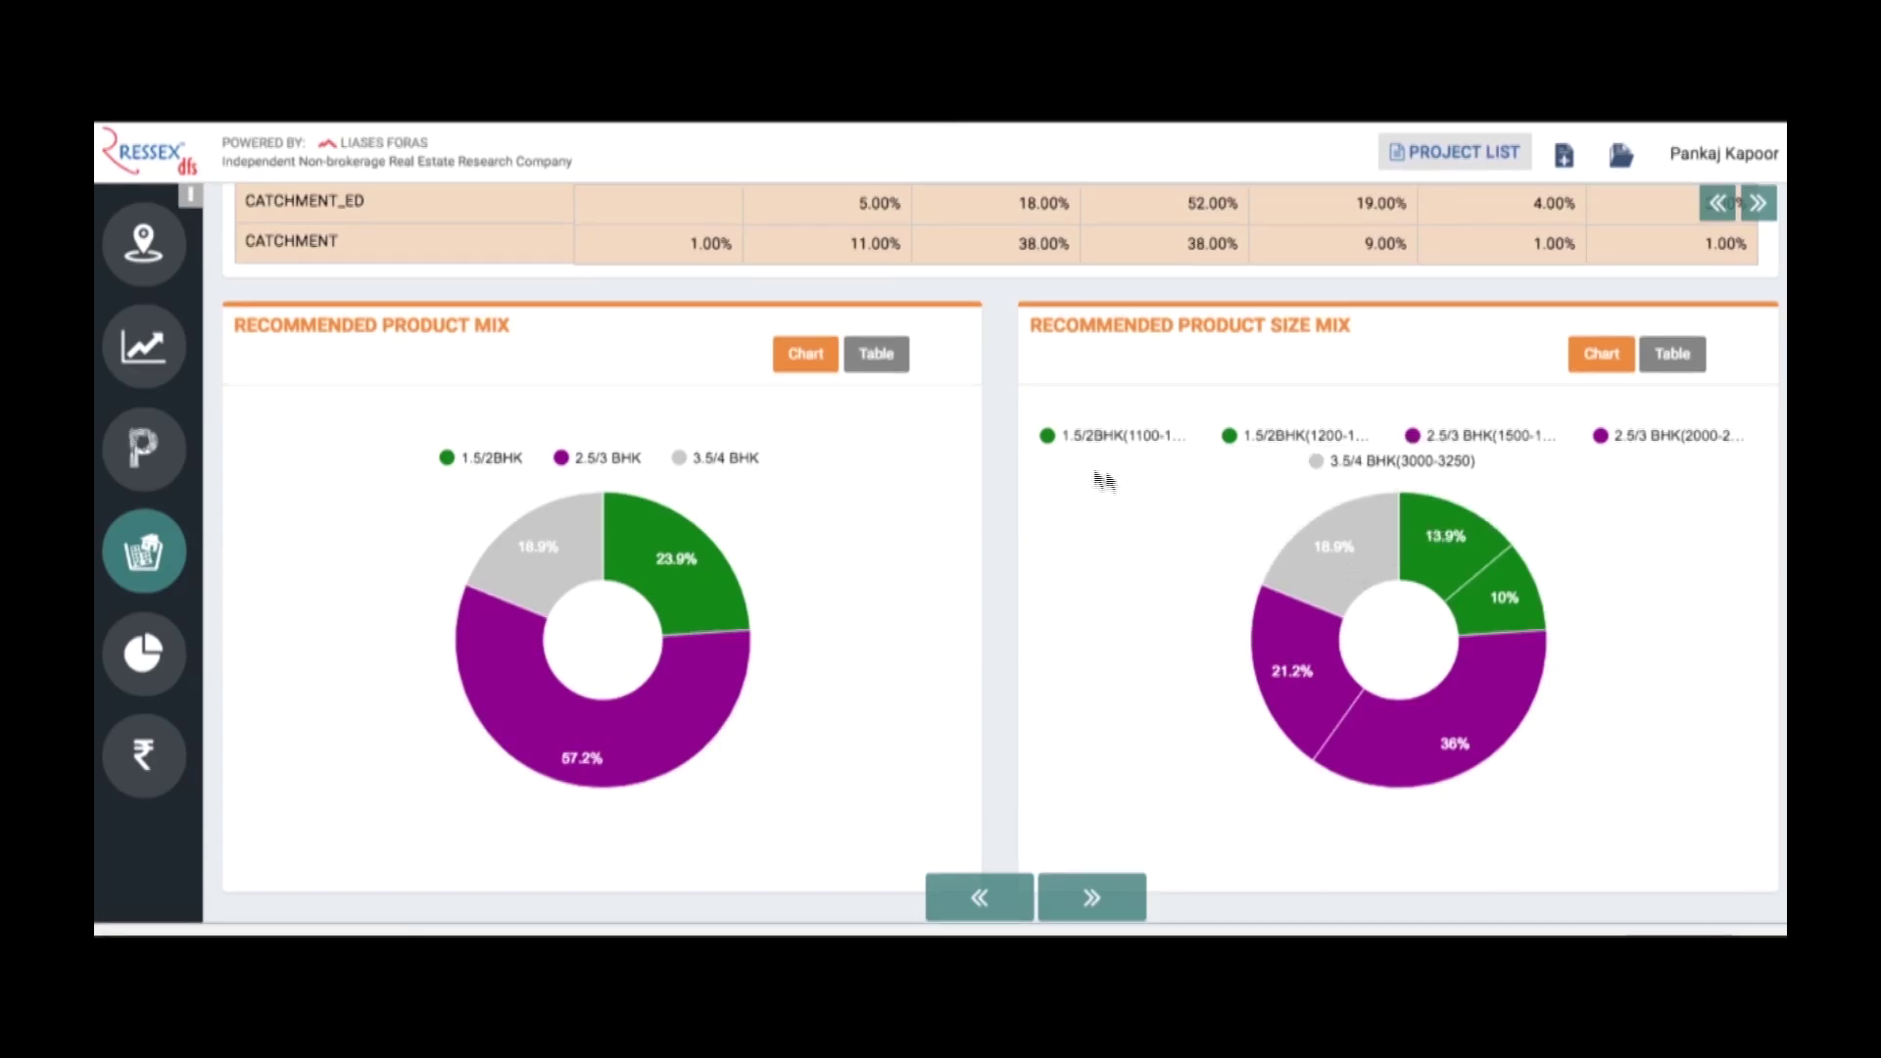
{"action": "mouse_move", "coordinate": [1454, 564]}
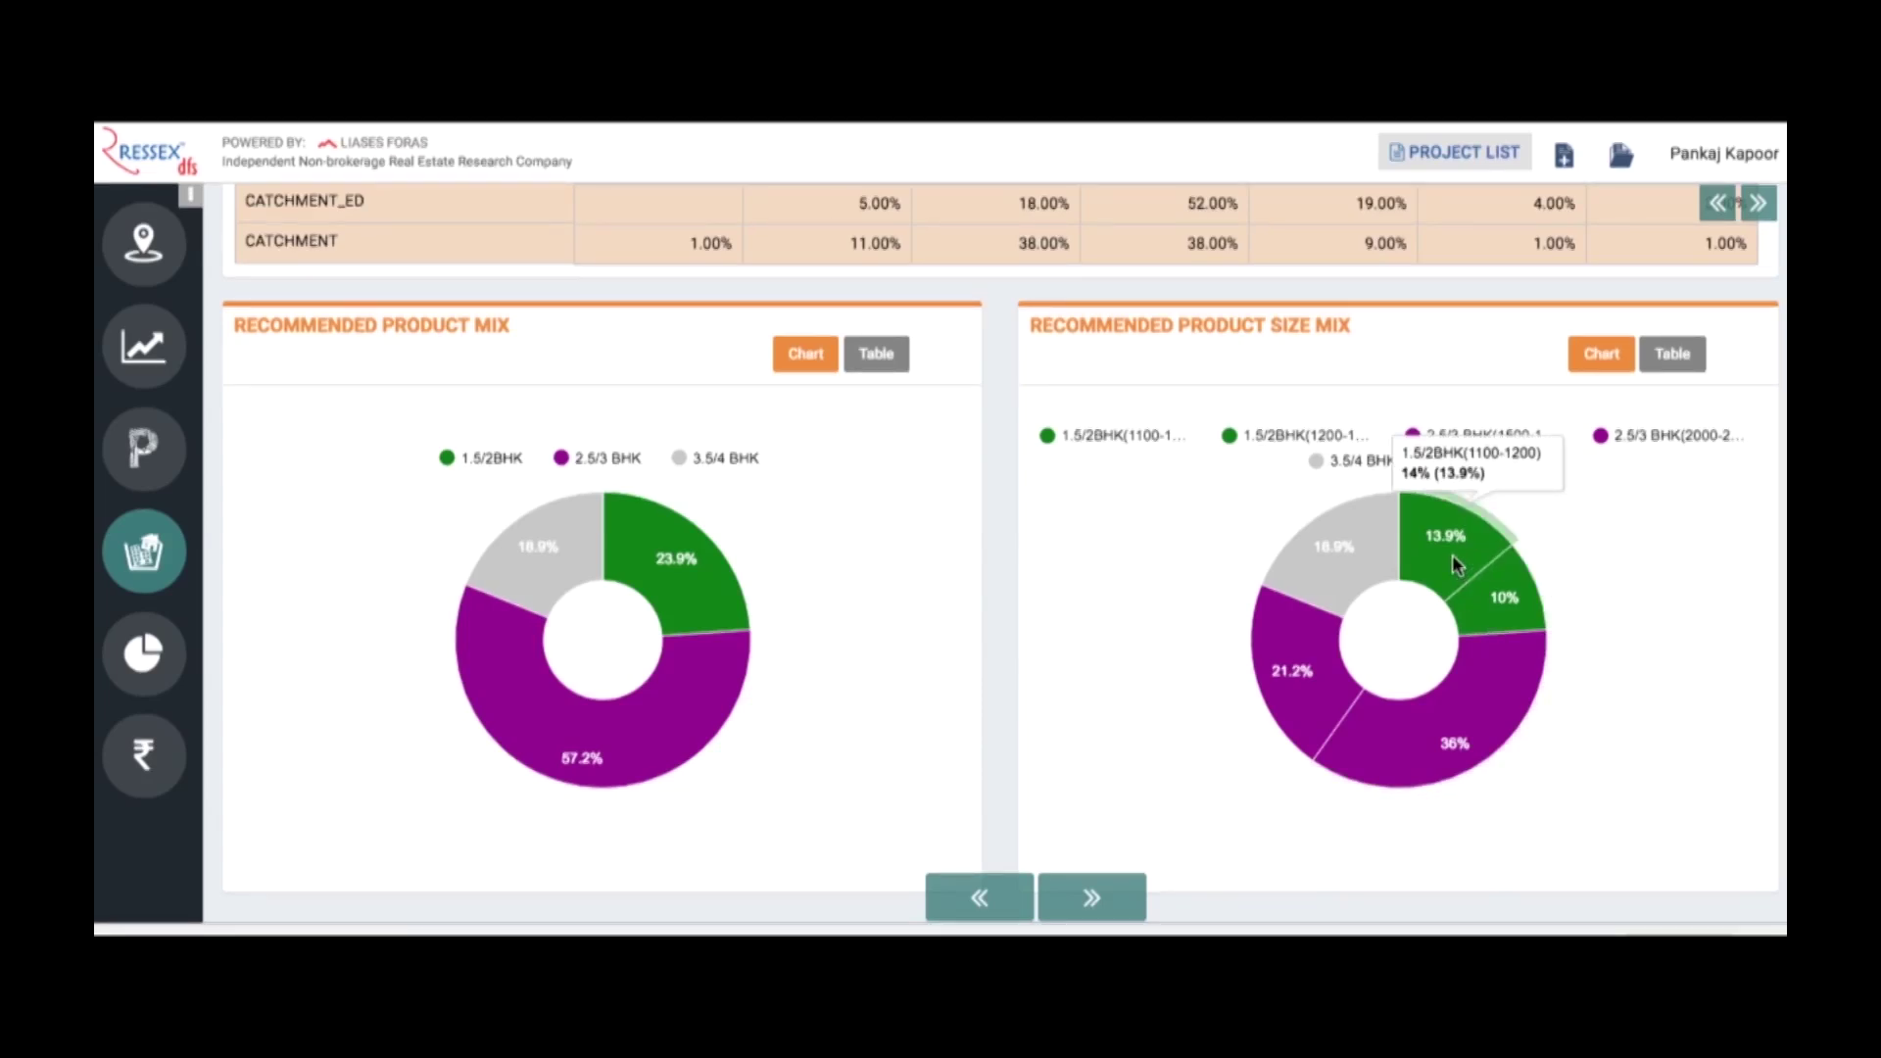
{"action": "mouse_move", "coordinate": [1481, 603]}
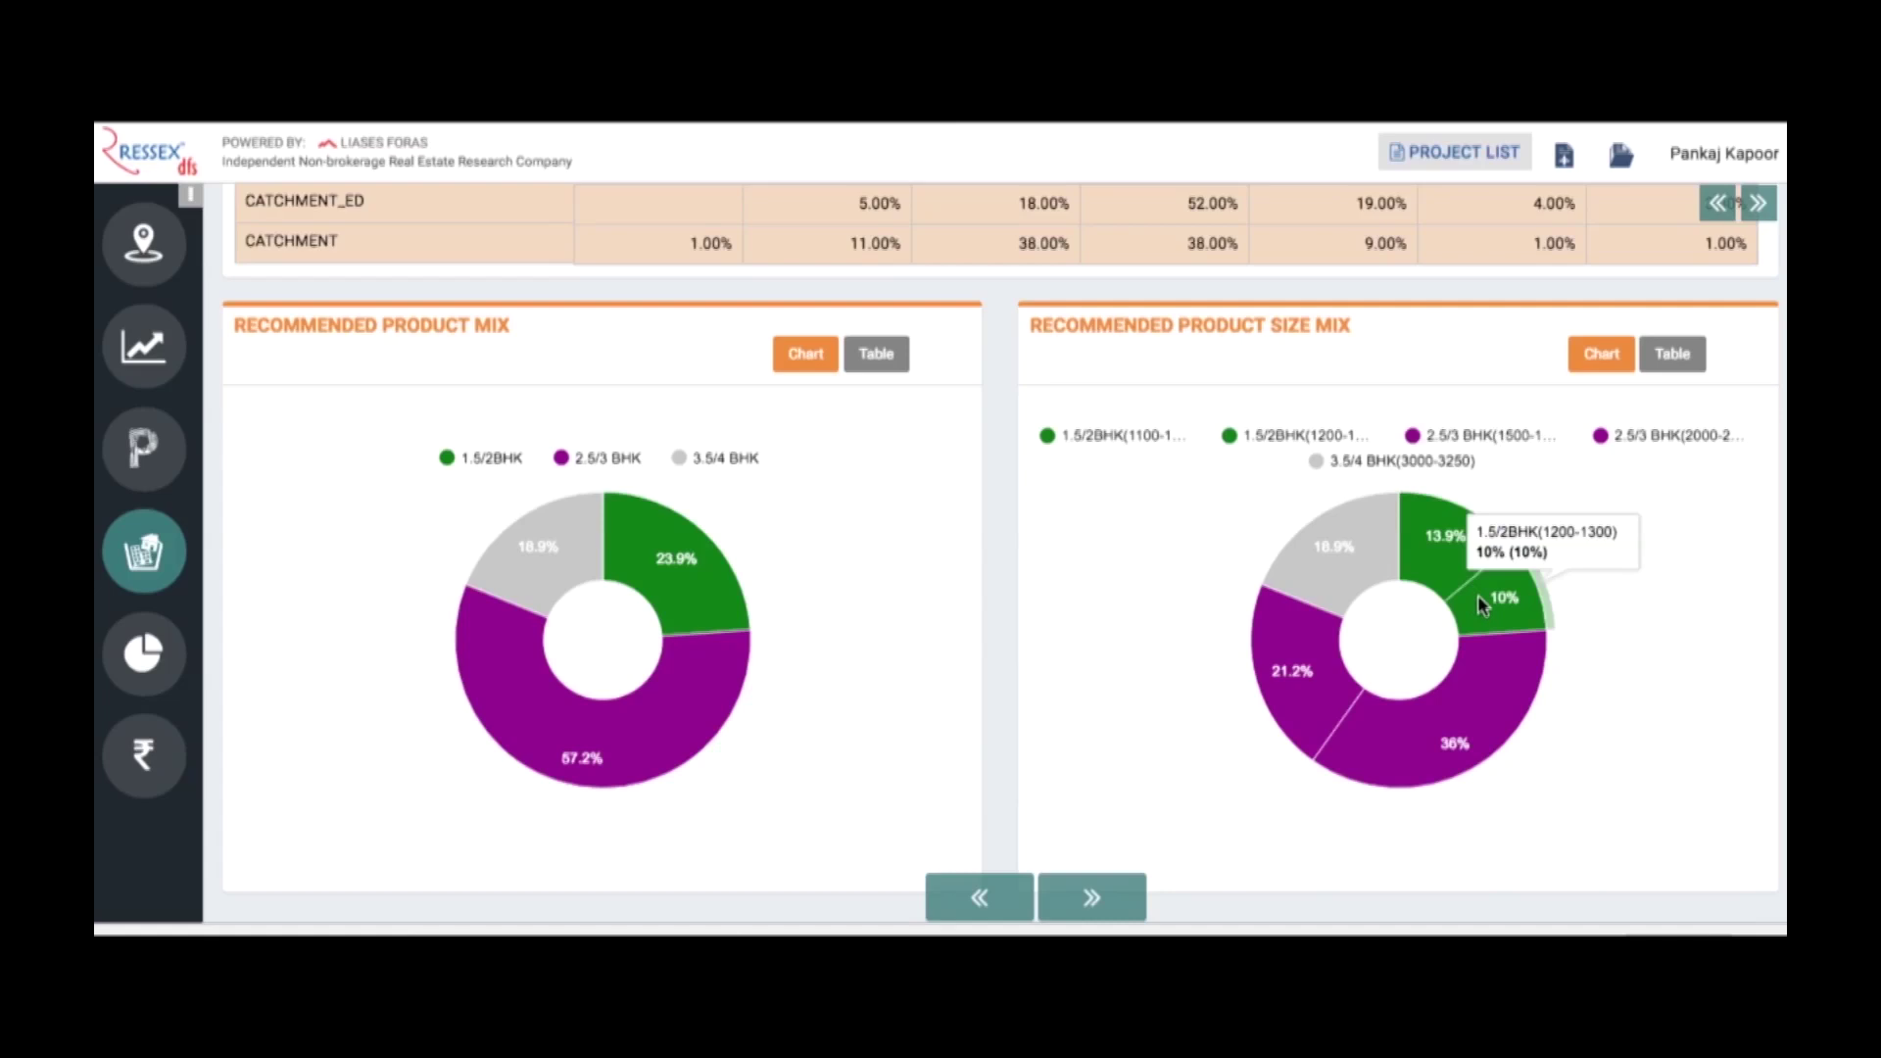
{"action": "mouse_move", "coordinate": [1479, 692]}
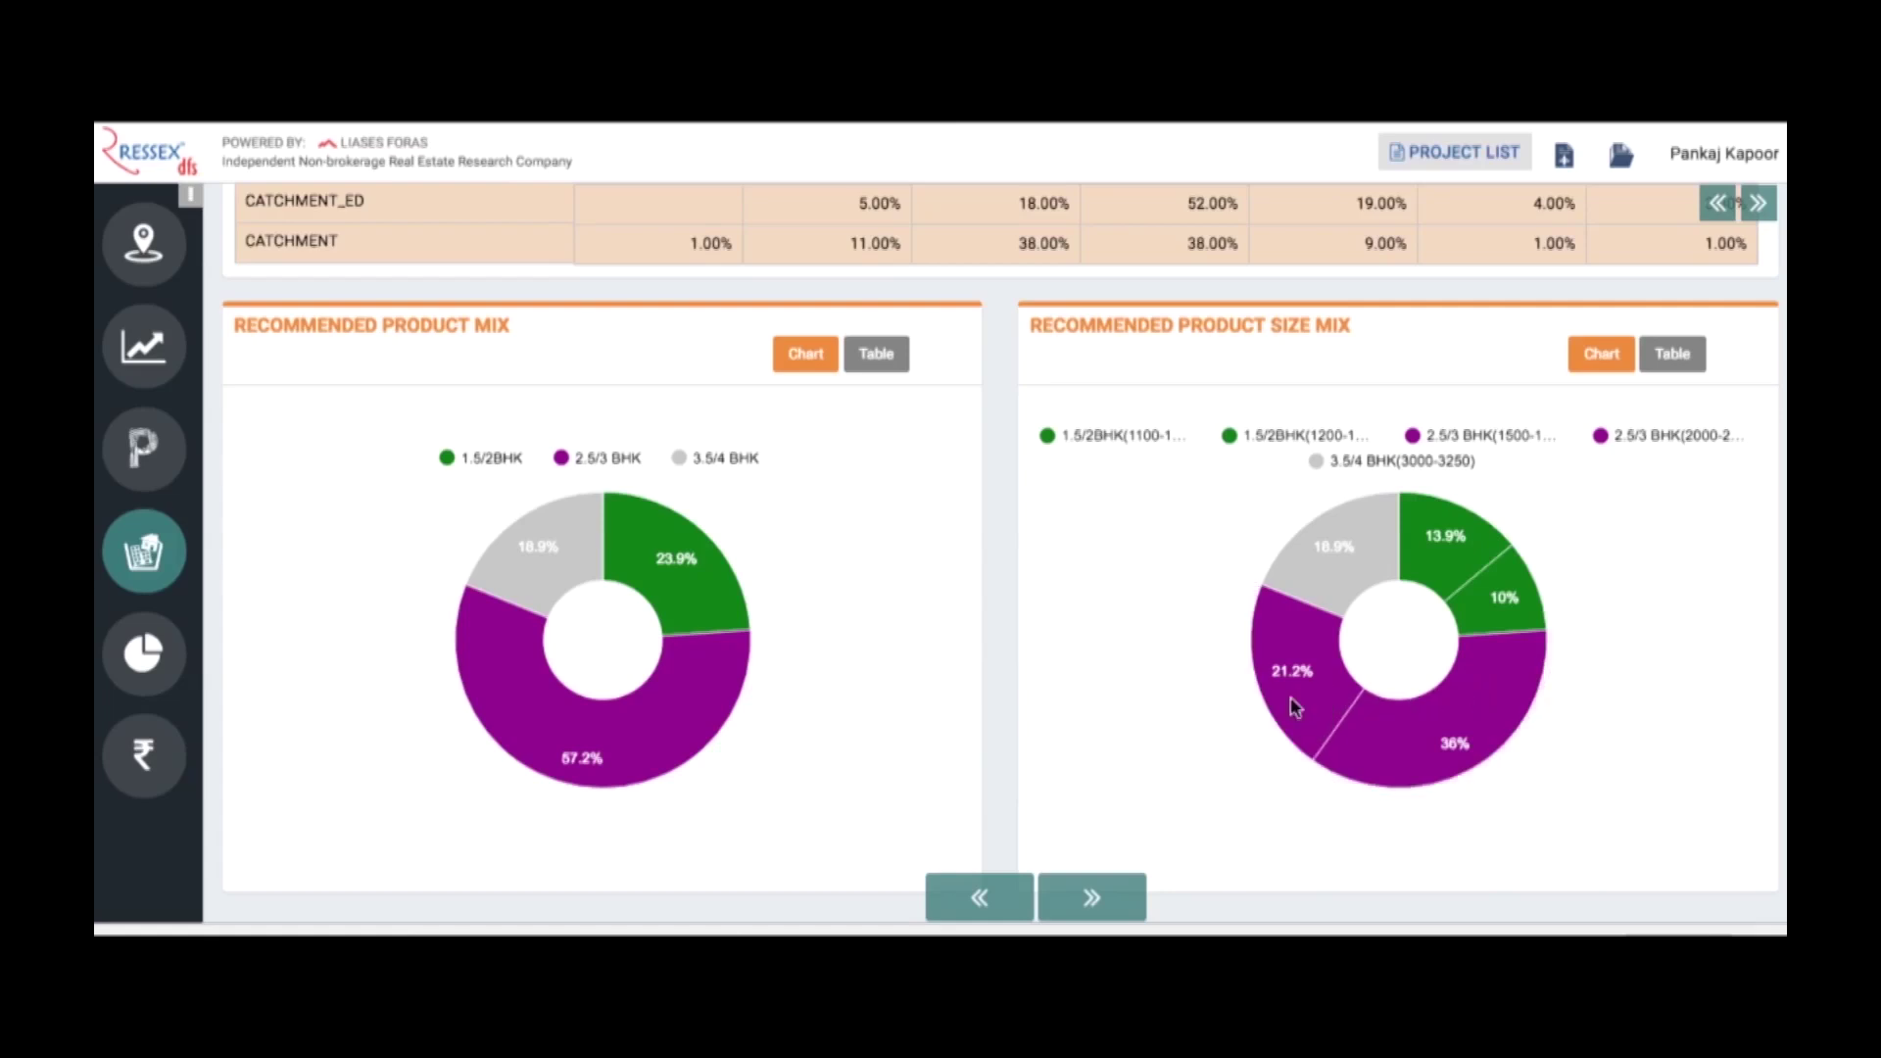
{"action": "mouse_move", "coordinate": [1328, 685]}
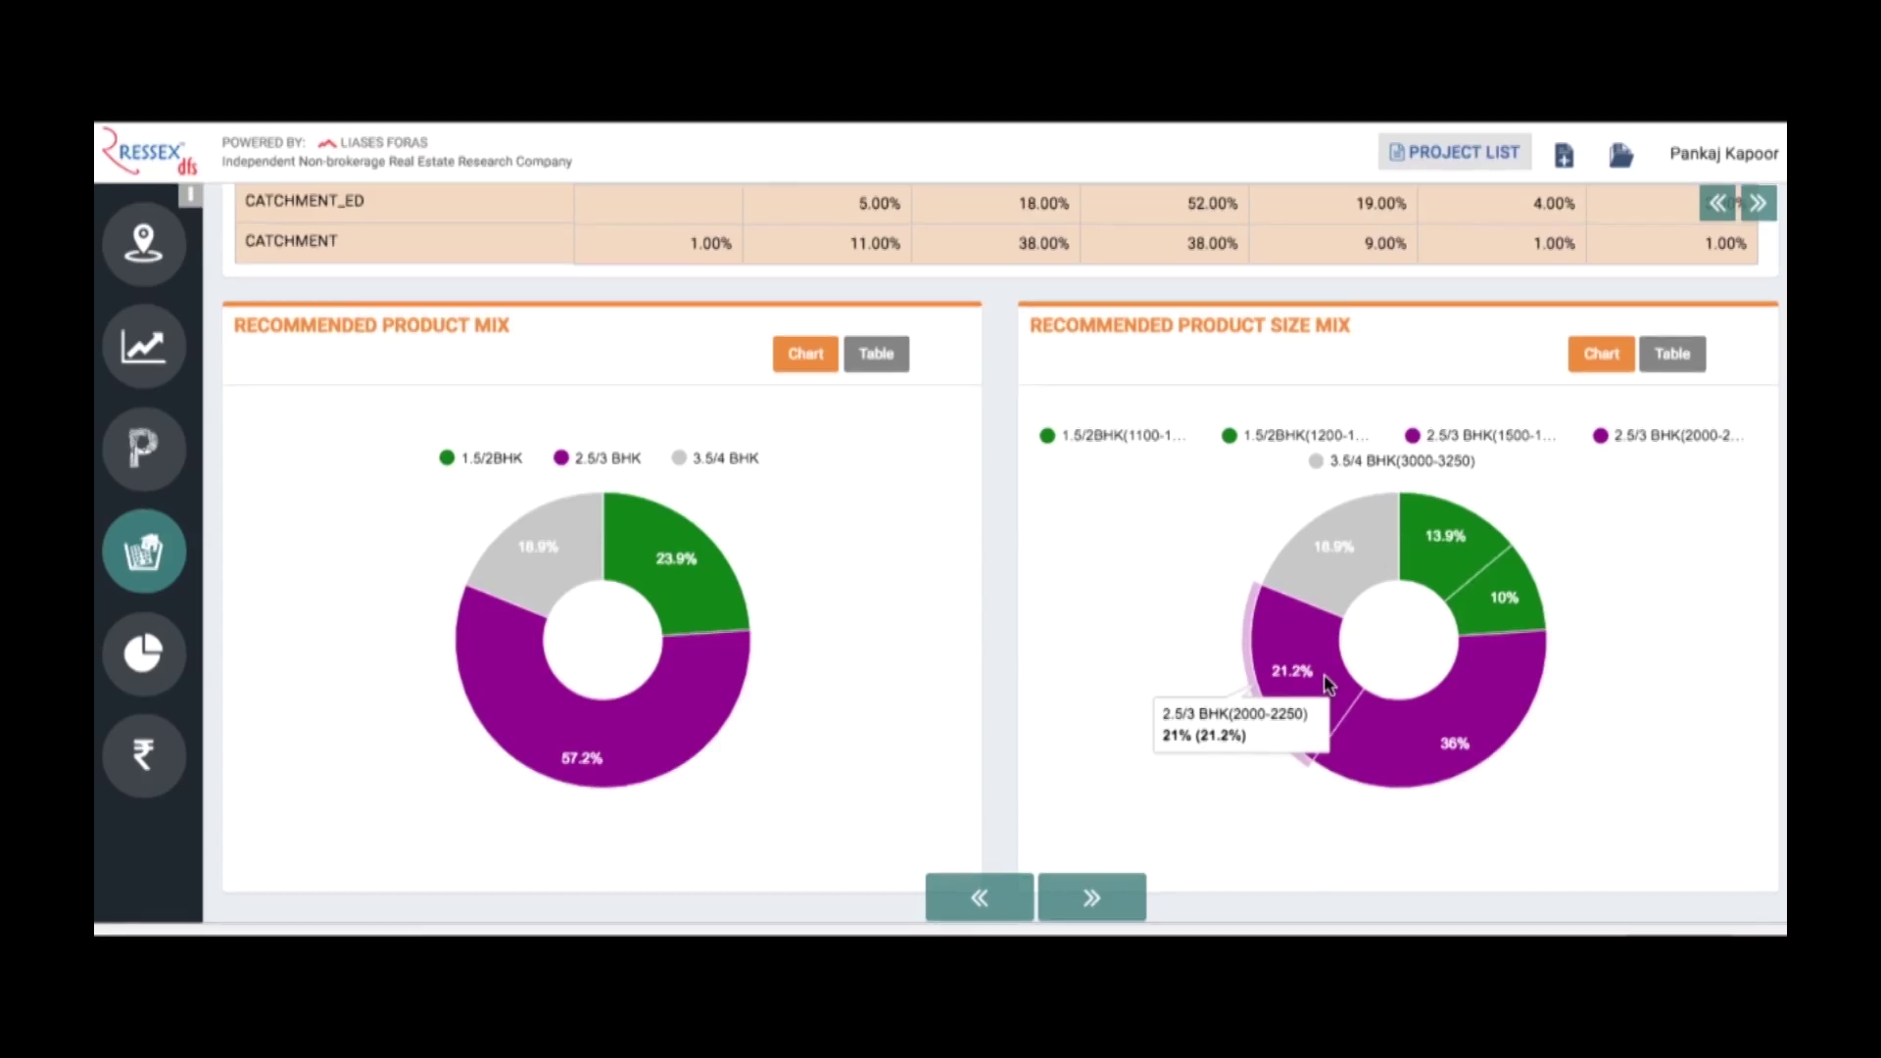
{"action": "mouse_move", "coordinate": [1365, 565]}
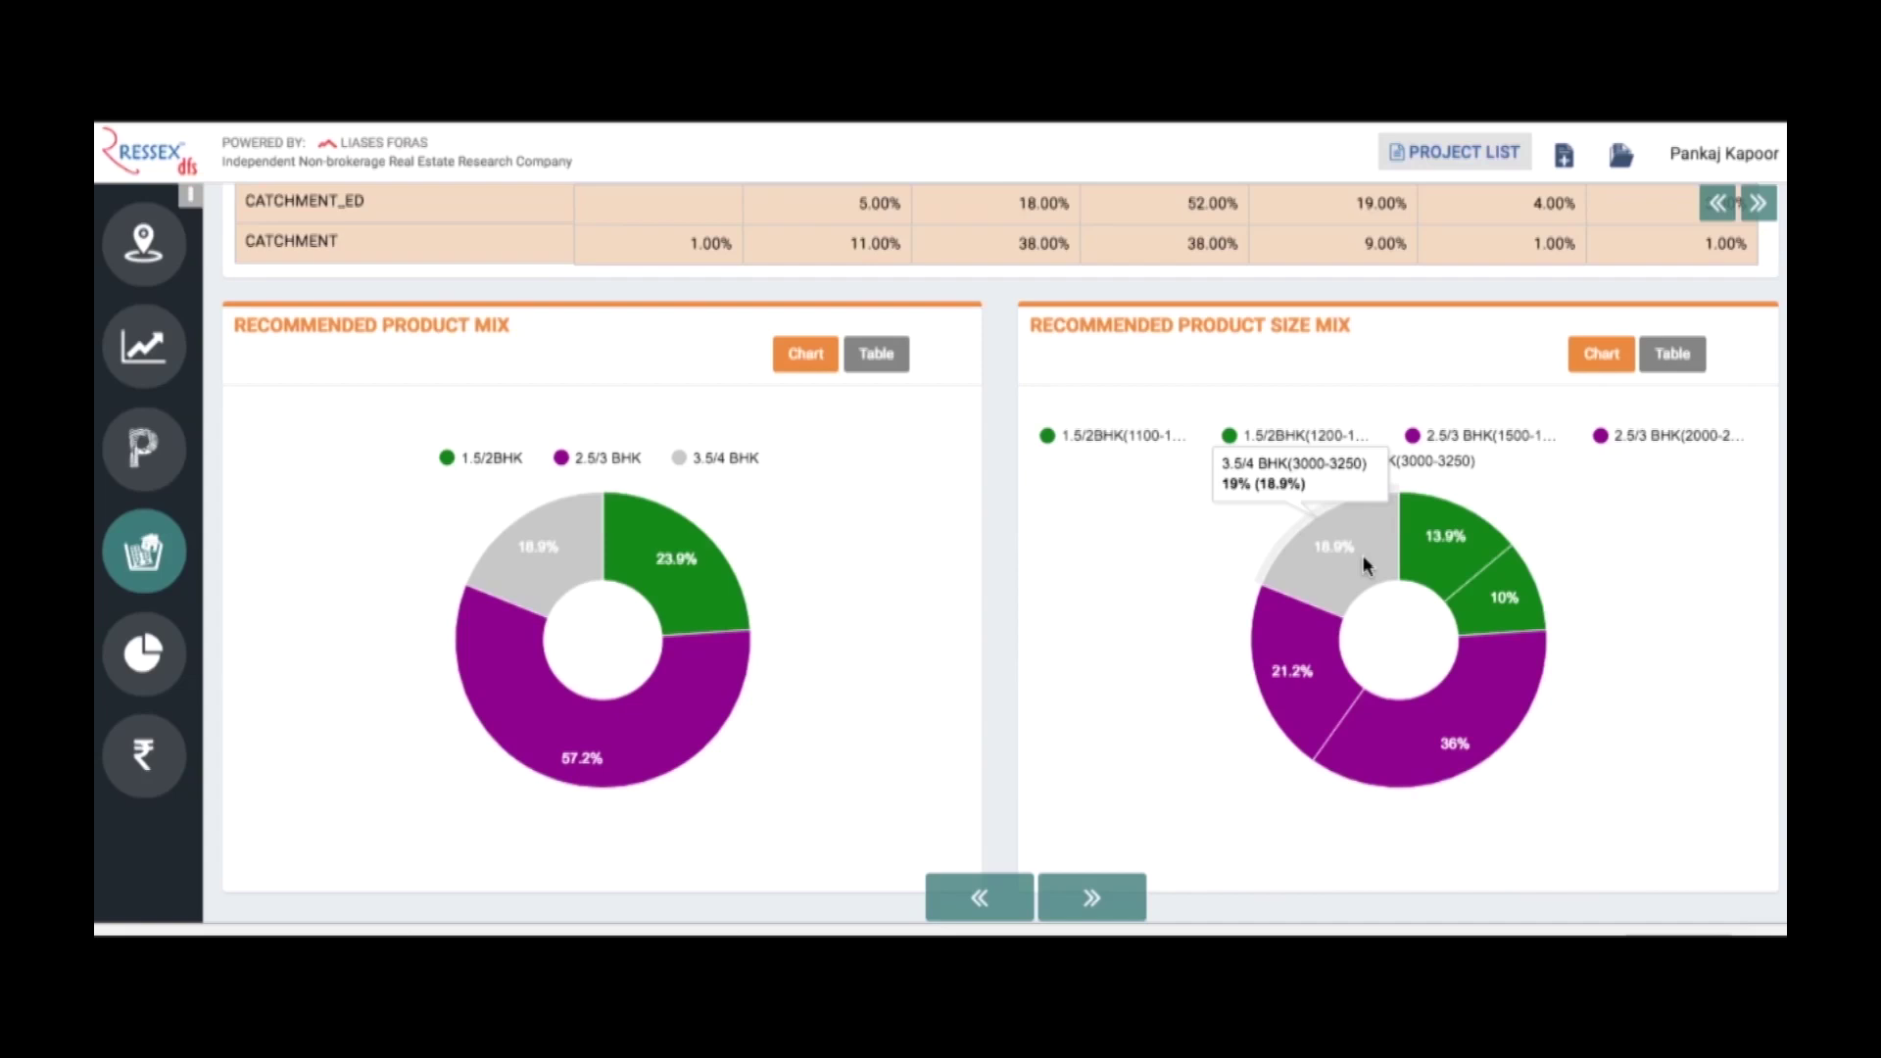
Open Market Share and scroll through top projects, annual sales and competitive projects tables
{"action": "left_click", "coordinate": [1758, 208]}
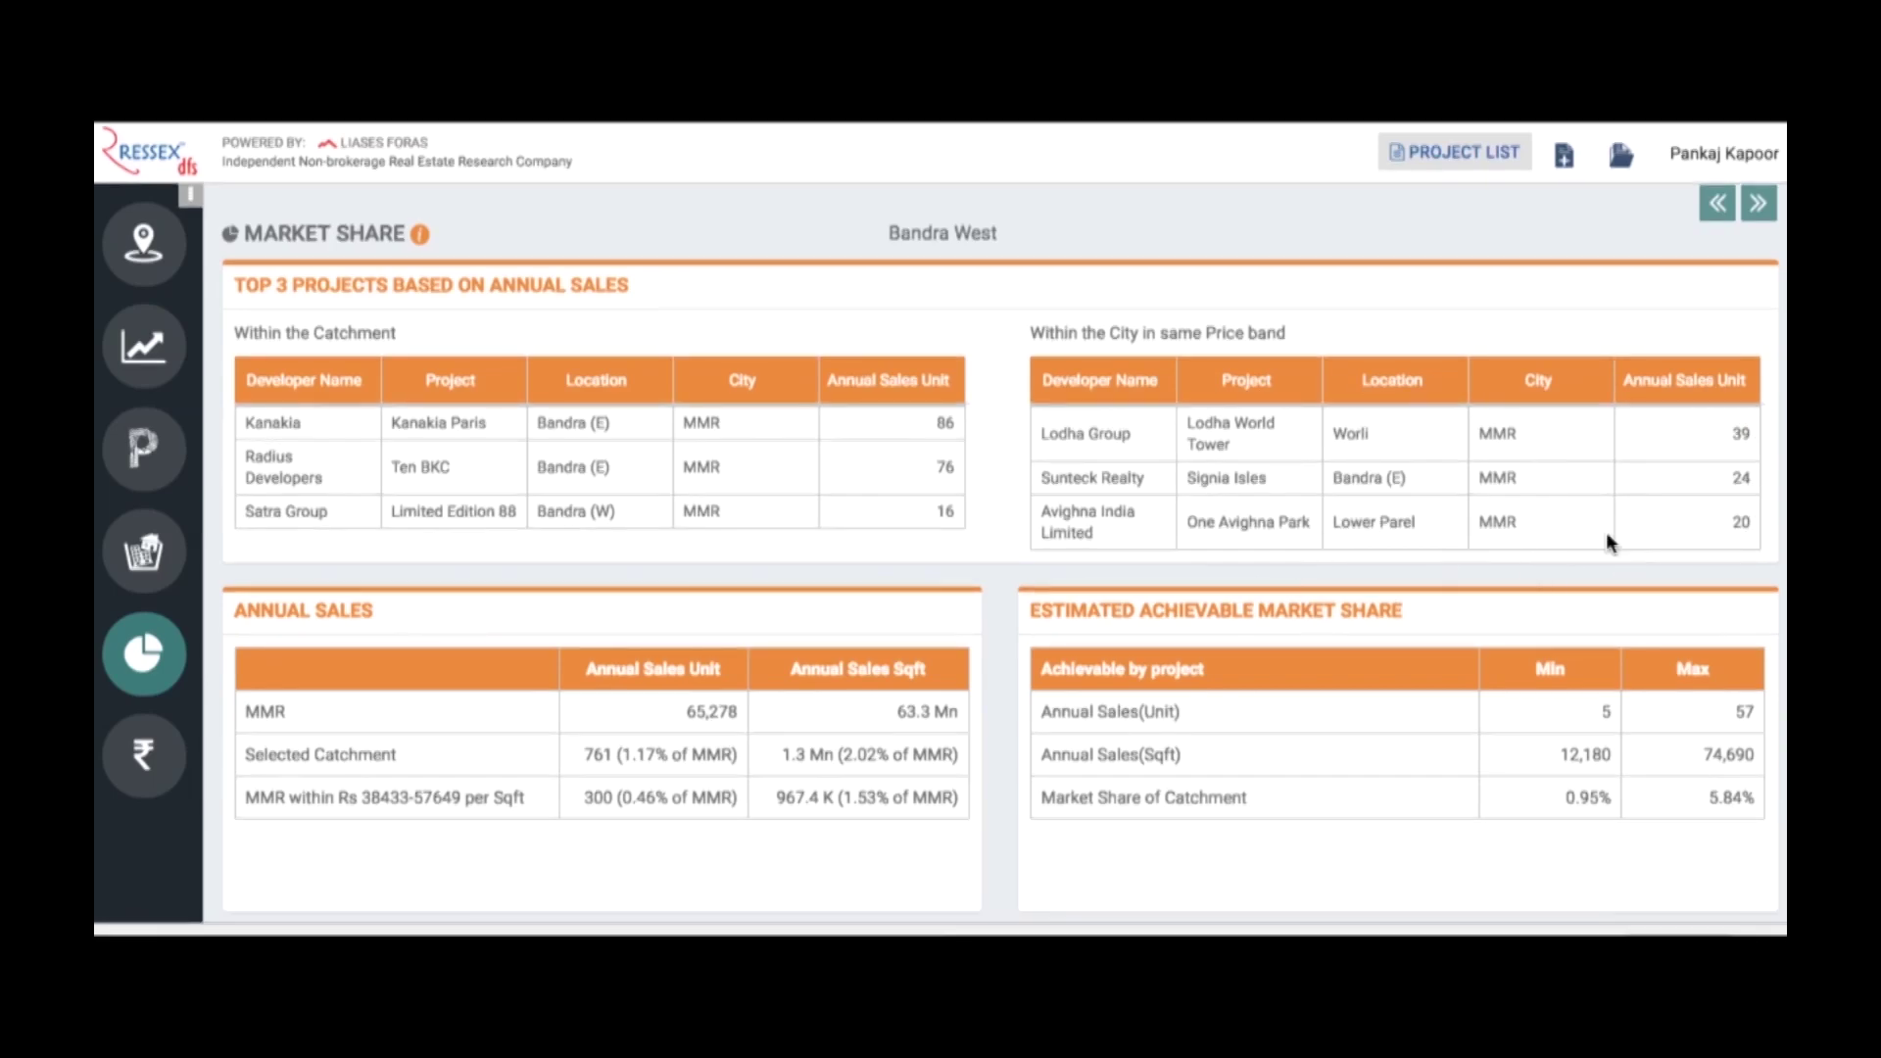
{"action": "scroll", "coordinate": [1518, 600], "scroll_direction": "down", "scroll_amount": 3}
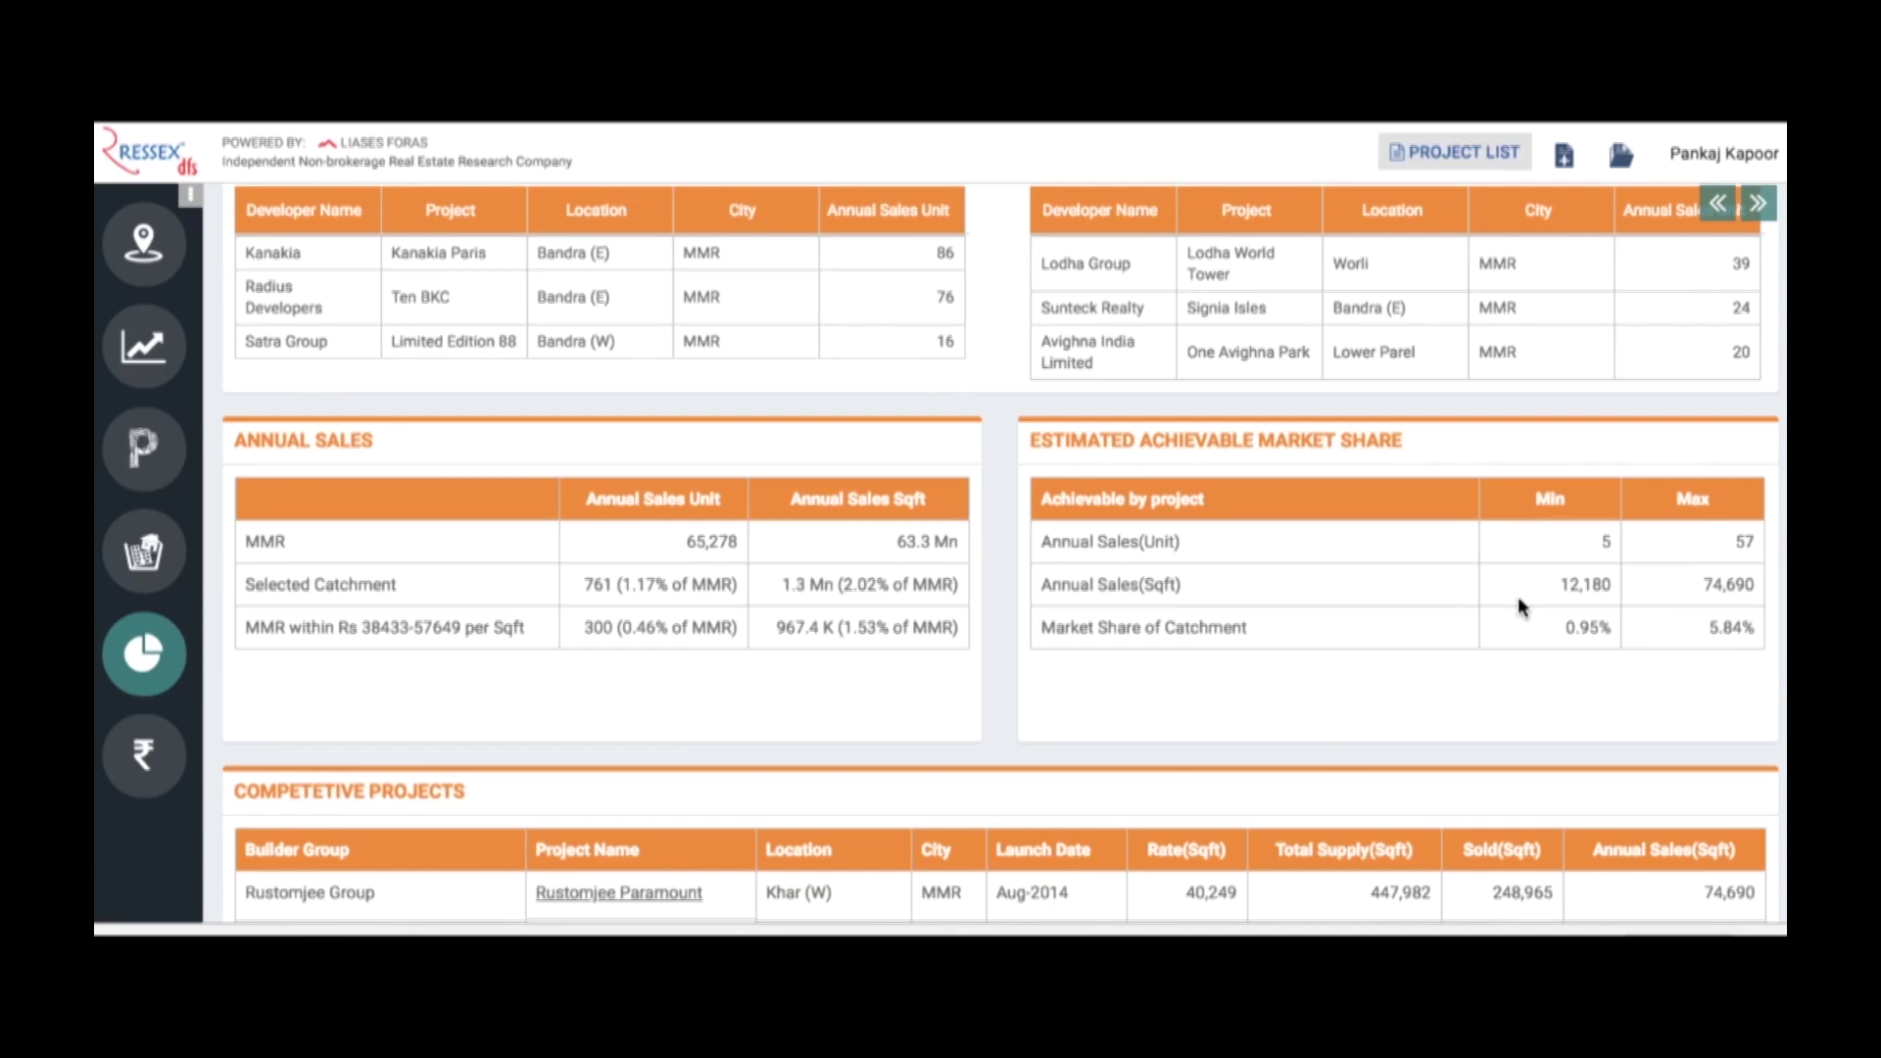
{"action": "scroll", "coordinate": [1518, 597], "scroll_direction": "down", "scroll_amount": 5}
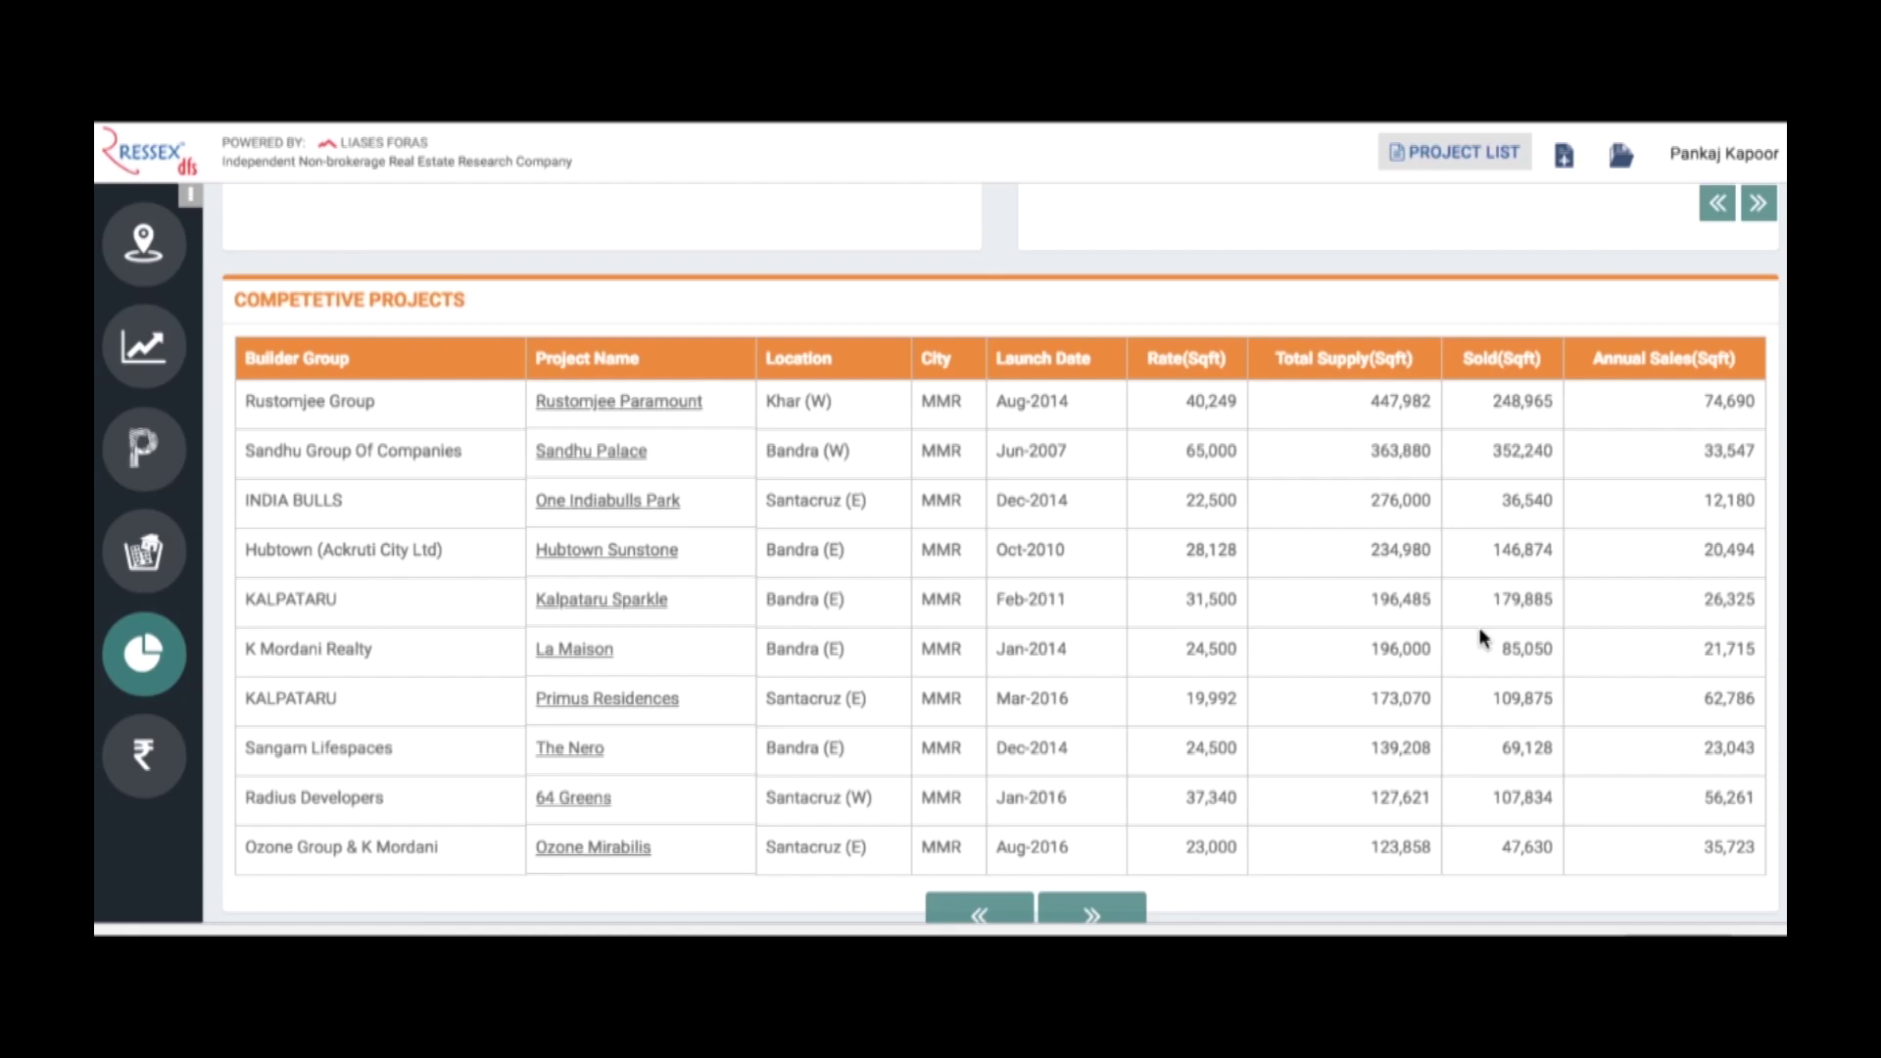
{"action": "scroll", "coordinate": [1478, 635], "scroll_direction": "down", "scroll_amount": 1}
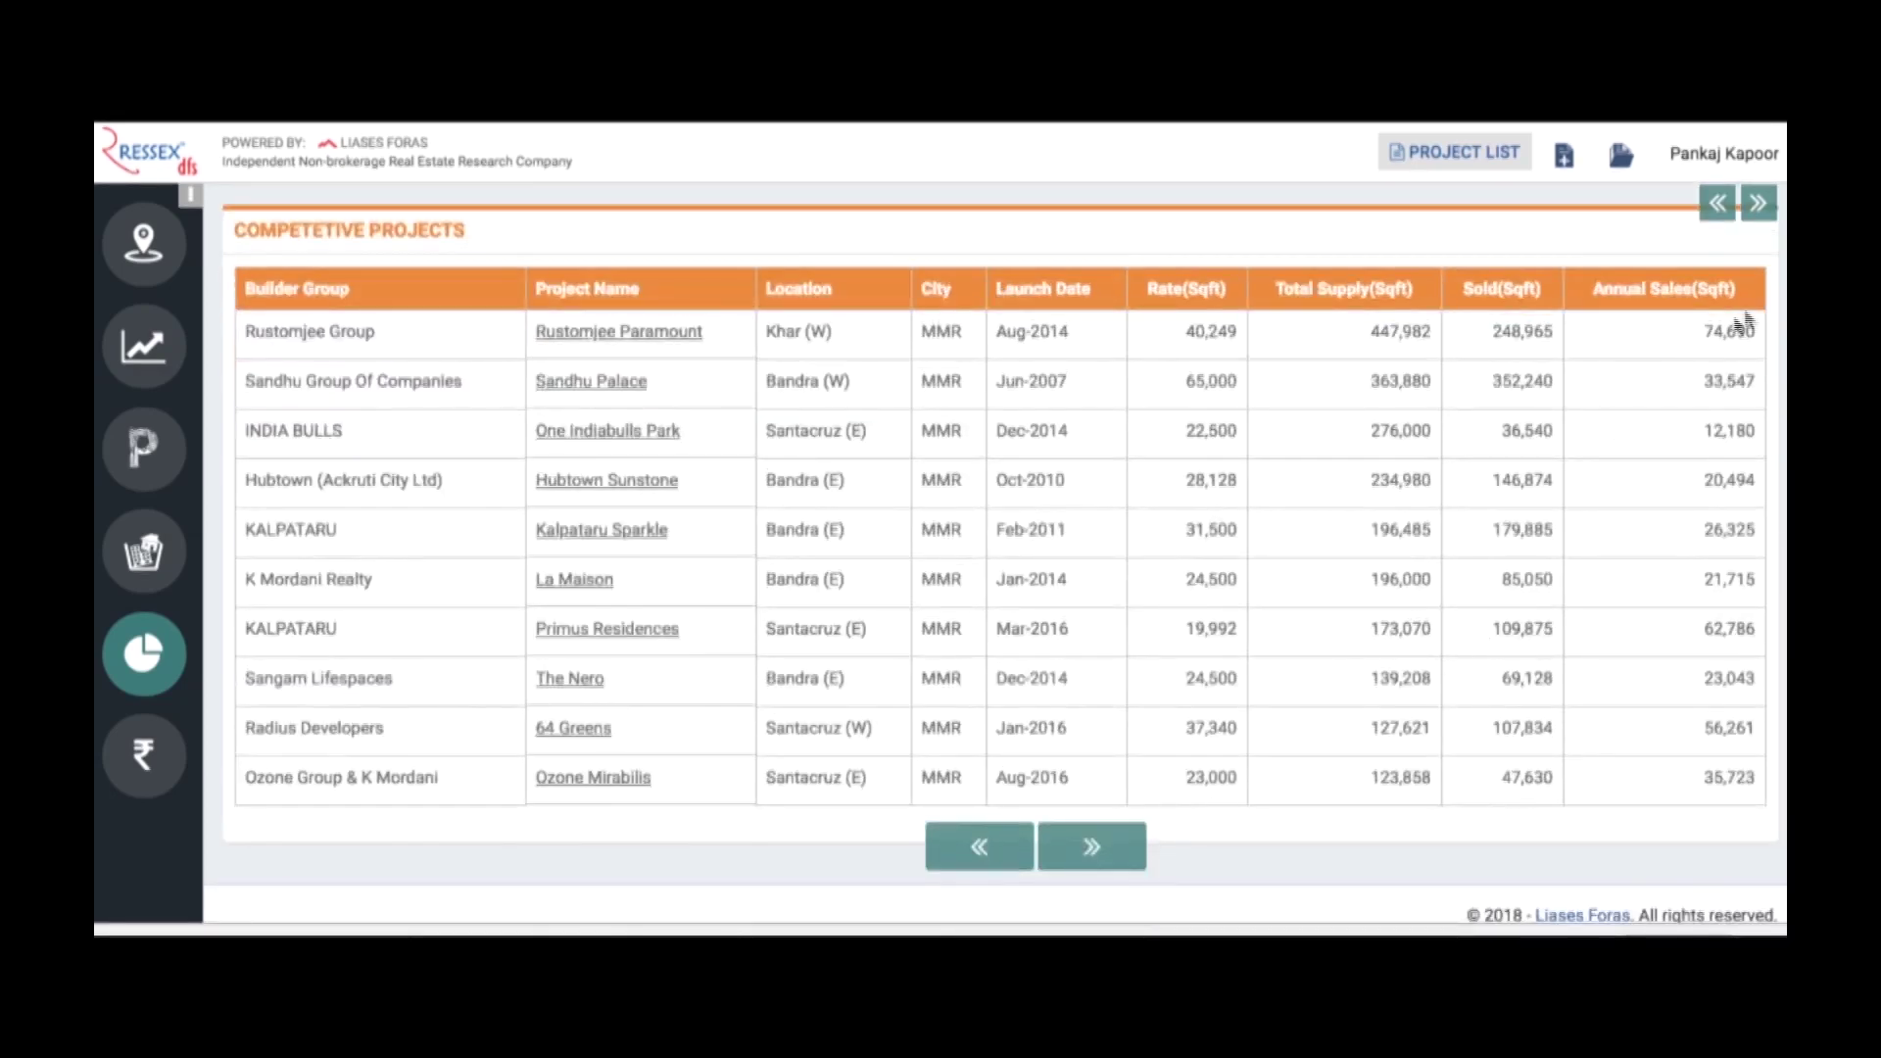
{"action": "left_click", "coordinate": [1761, 206]}
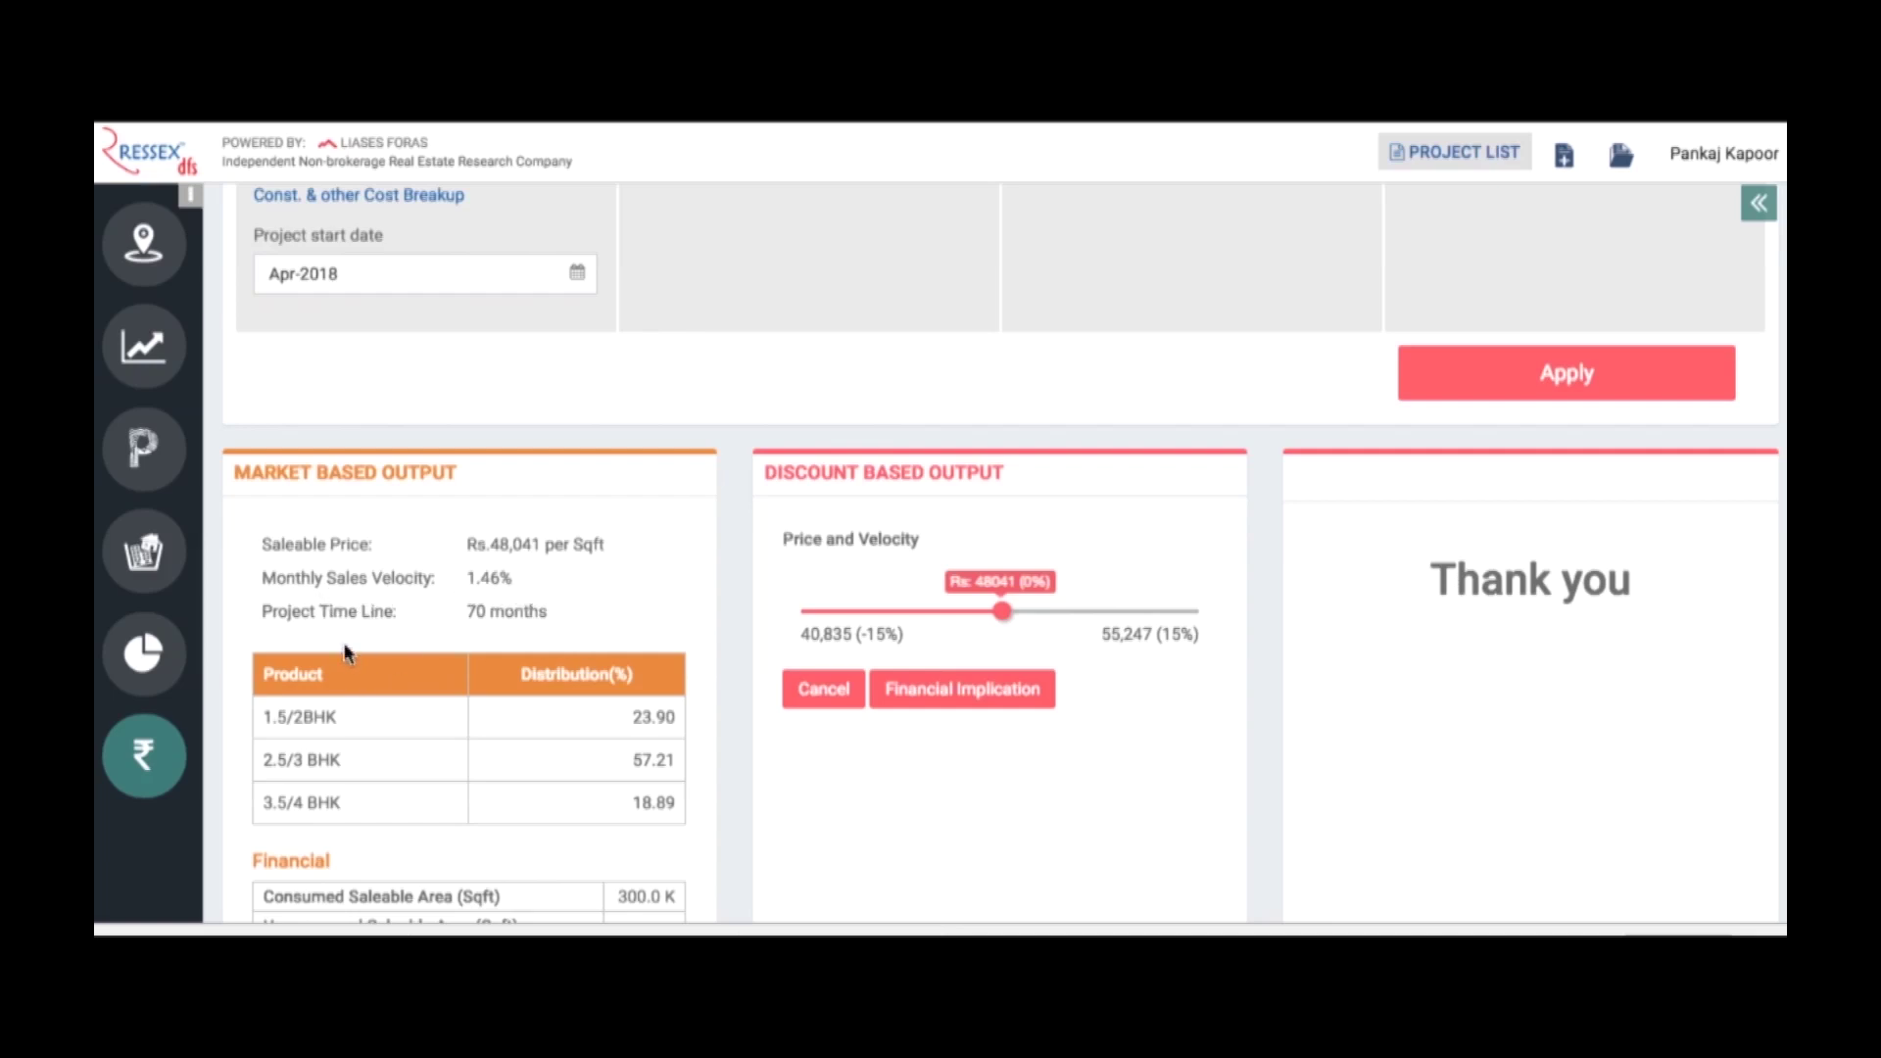
Review the 3.8 Bn NPV and 36.88% IRR output and select the Const. & other Cost value
{"action": "scroll", "coordinate": [620, 639], "scroll_direction": "down", "scroll_amount": 4}
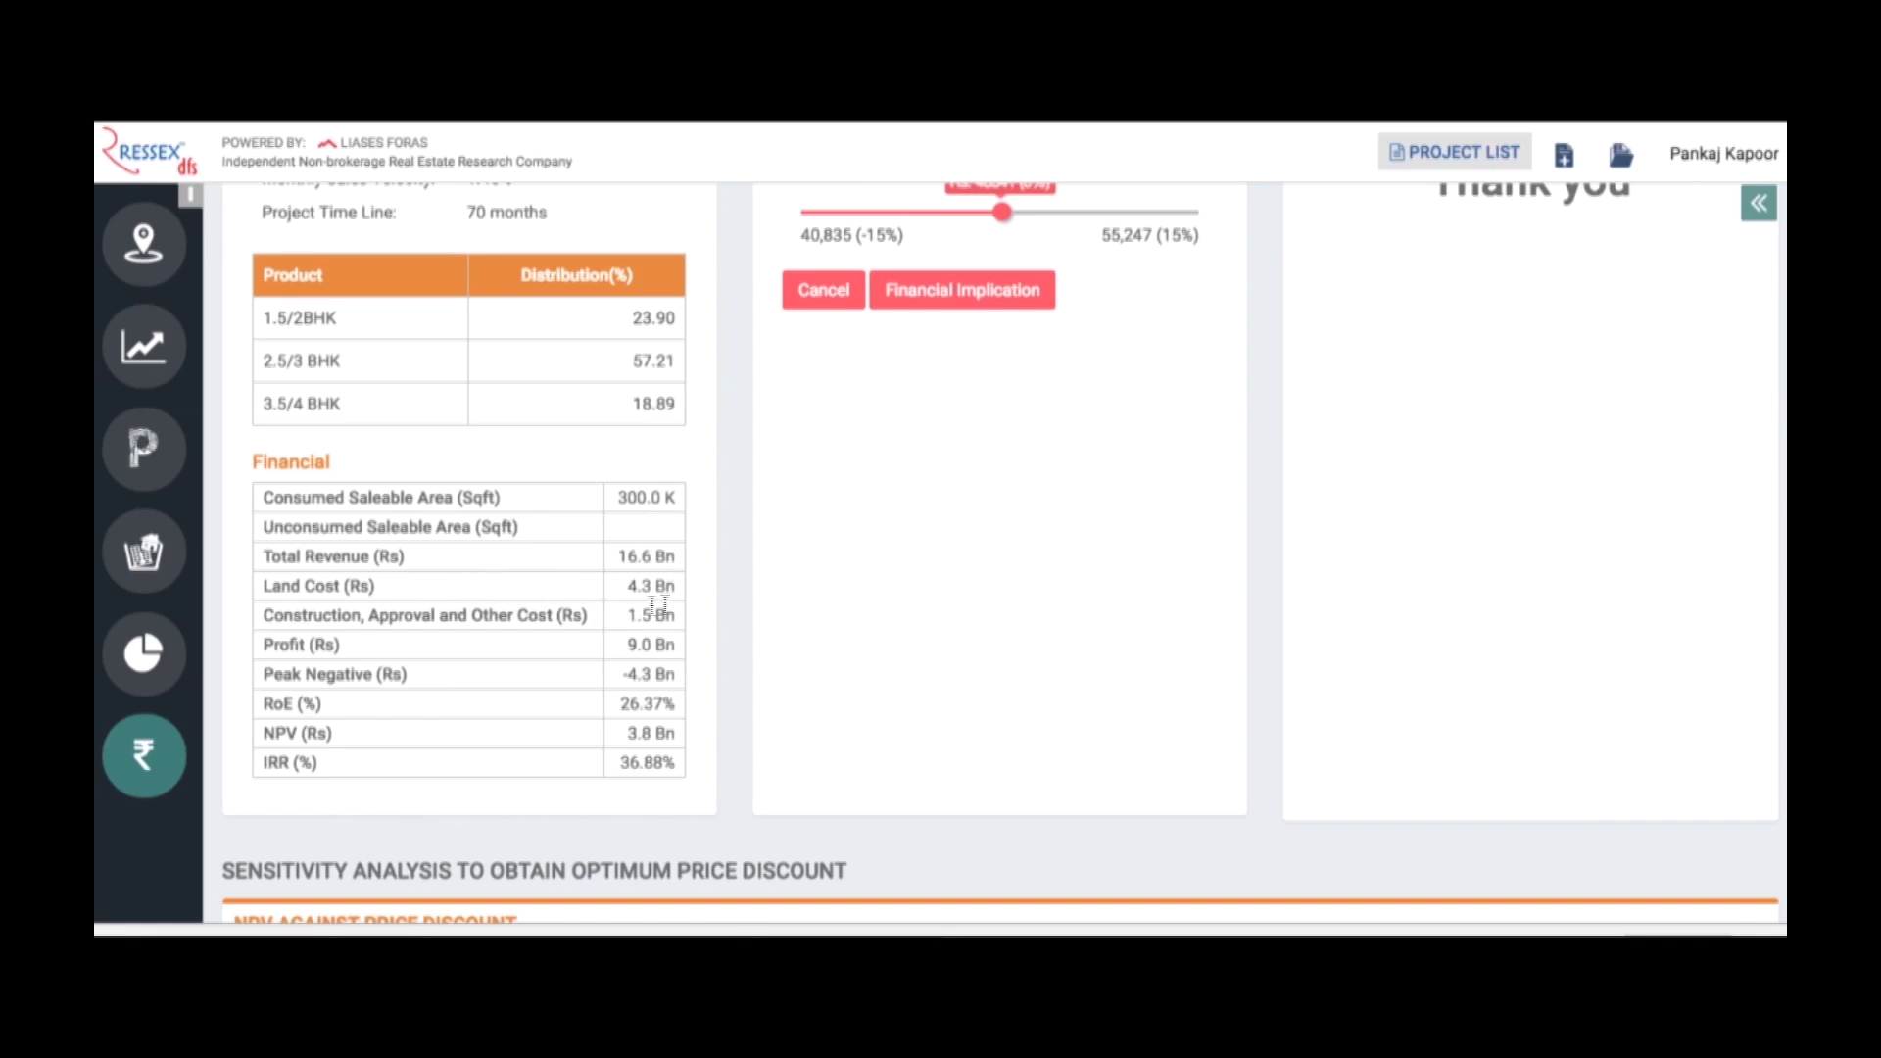
{"action": "scroll", "coordinate": [676, 616], "scroll_direction": "up", "scroll_amount": 10}
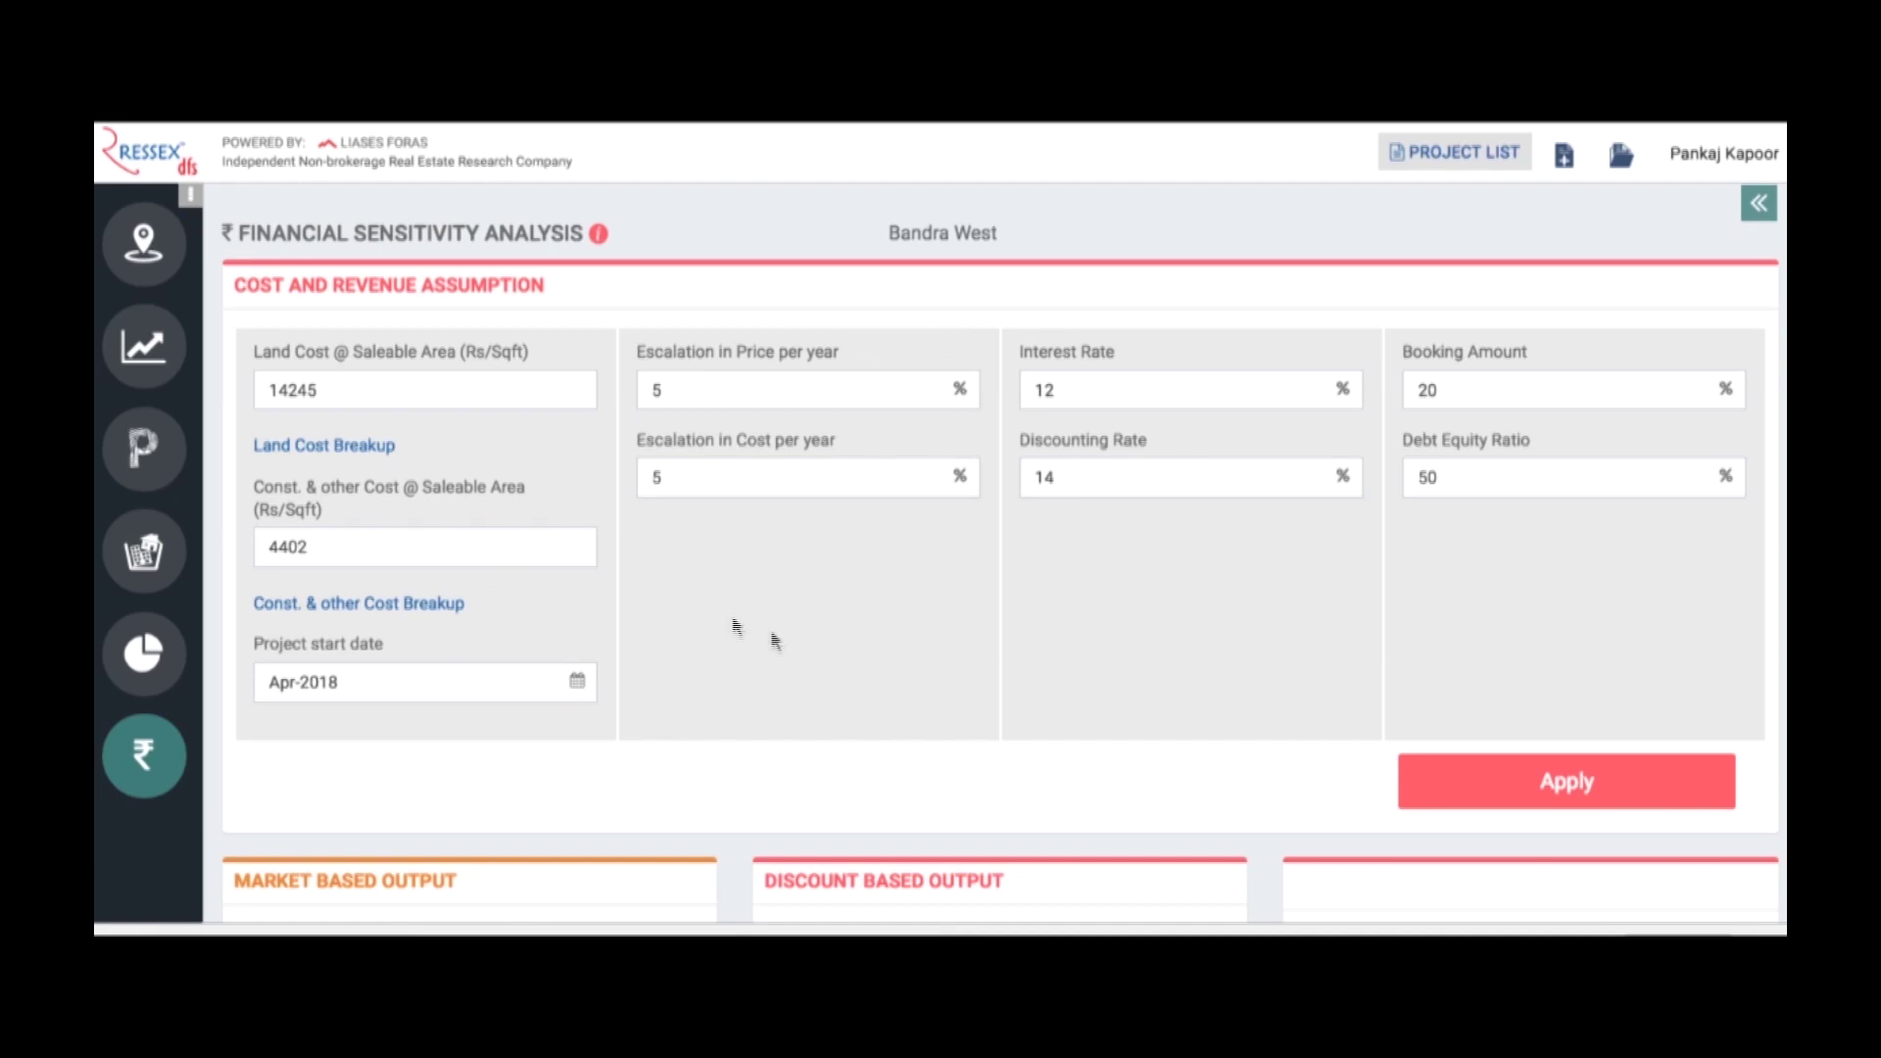
{"action": "left_click", "coordinate": [487, 534]}
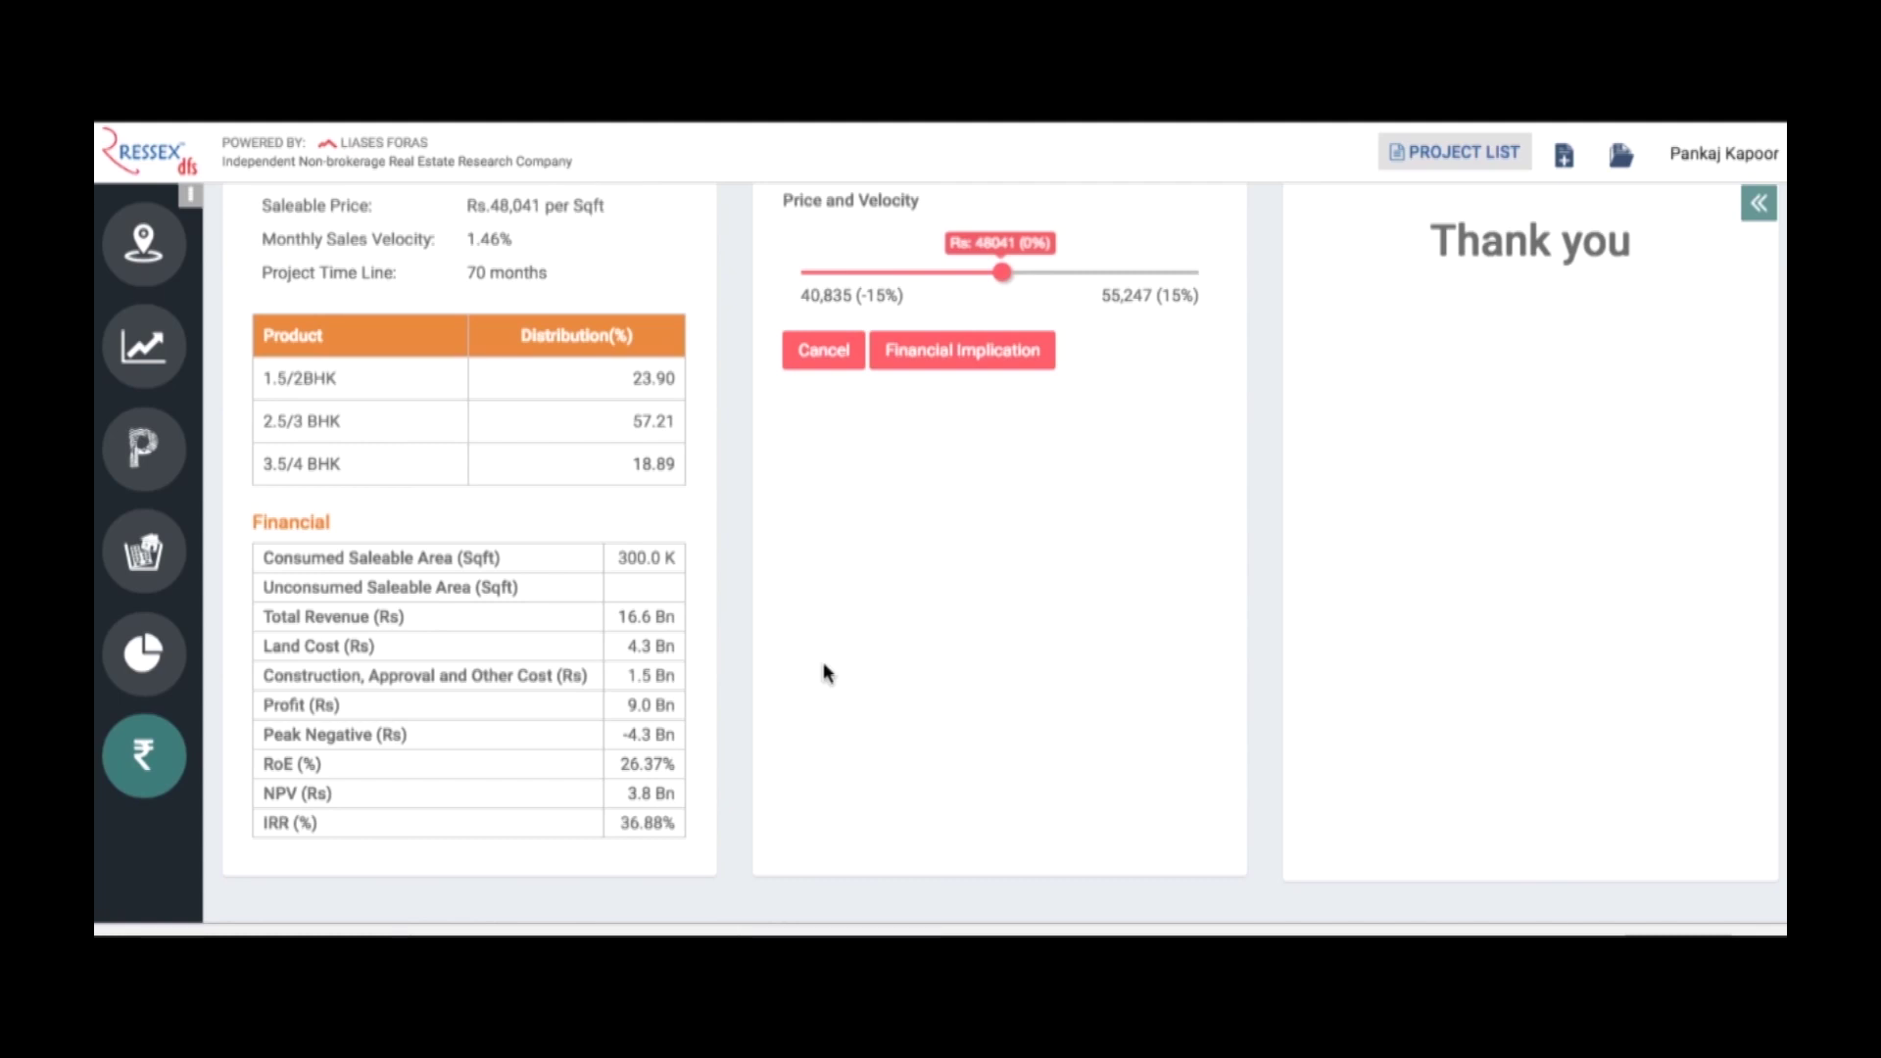
{"action": "scroll", "coordinate": [823, 672], "scroll_direction": "down", "scroll_amount": 4}
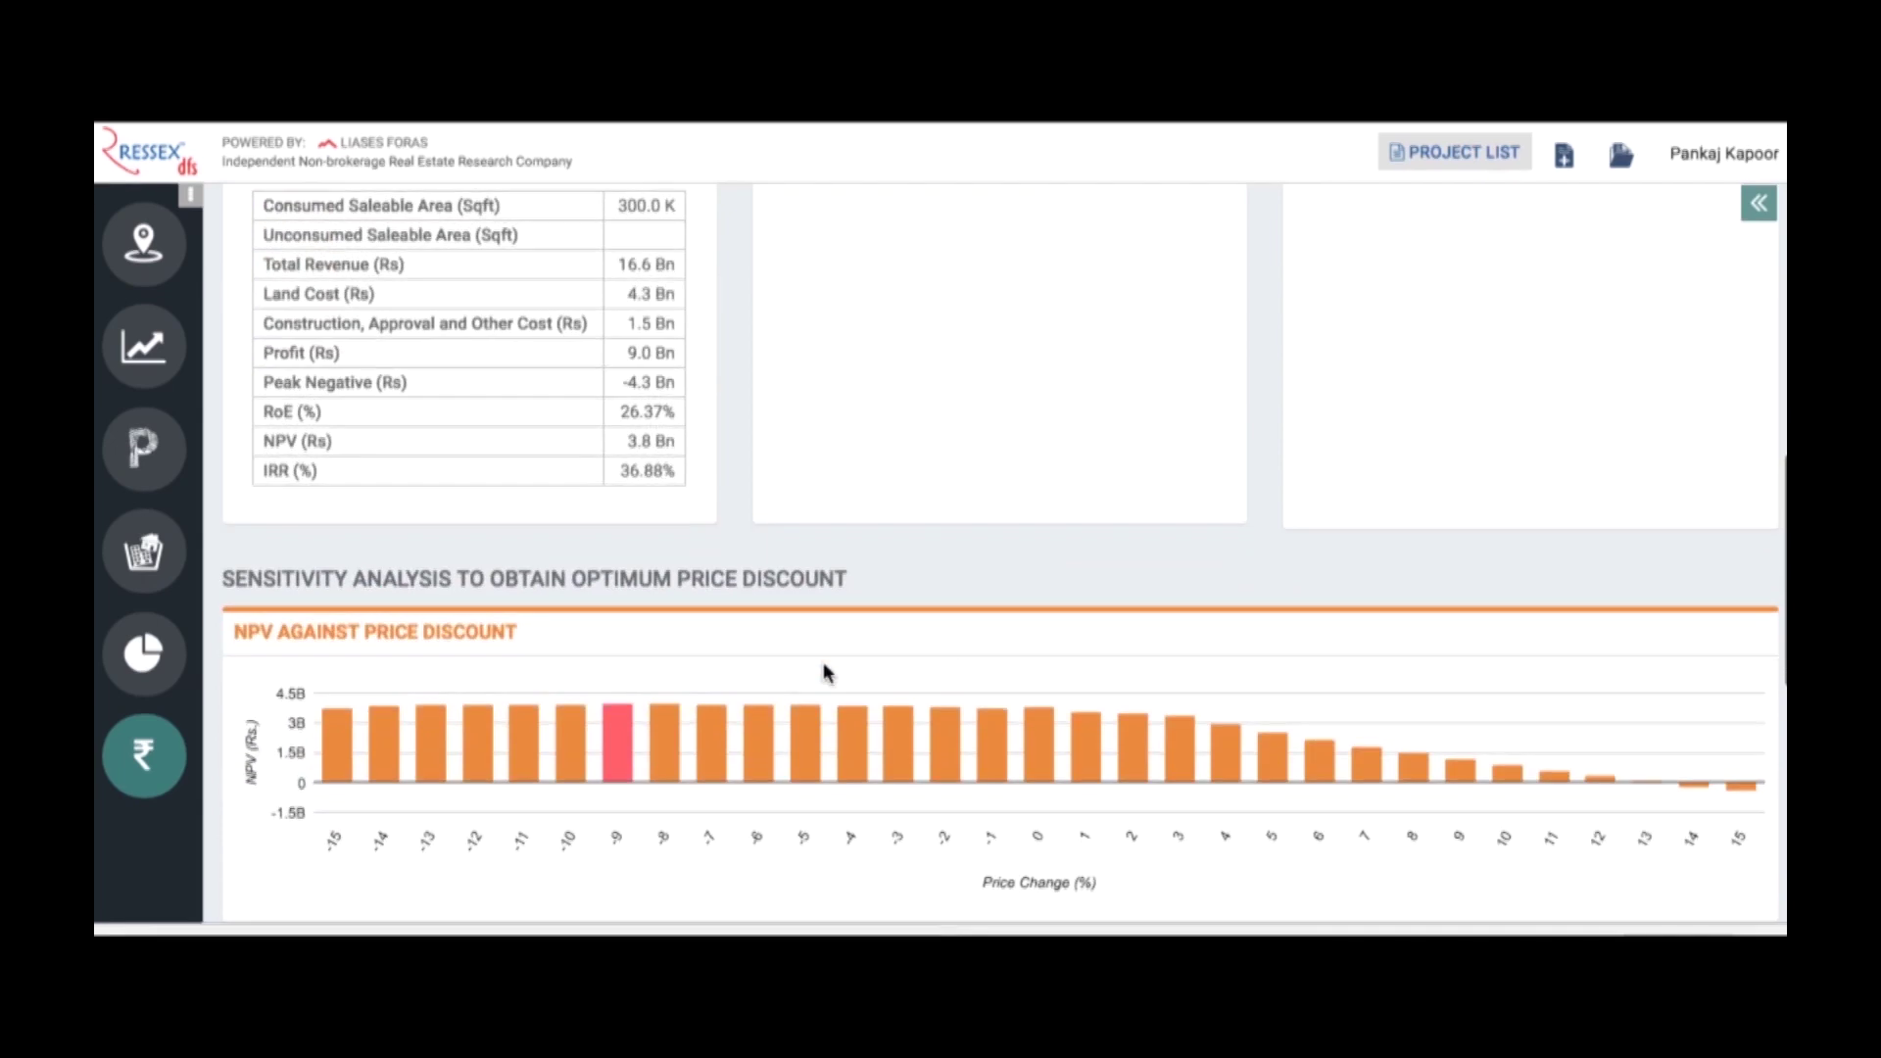
{"action": "scroll", "coordinate": [840, 610], "scroll_direction": "up", "scroll_amount": 2}
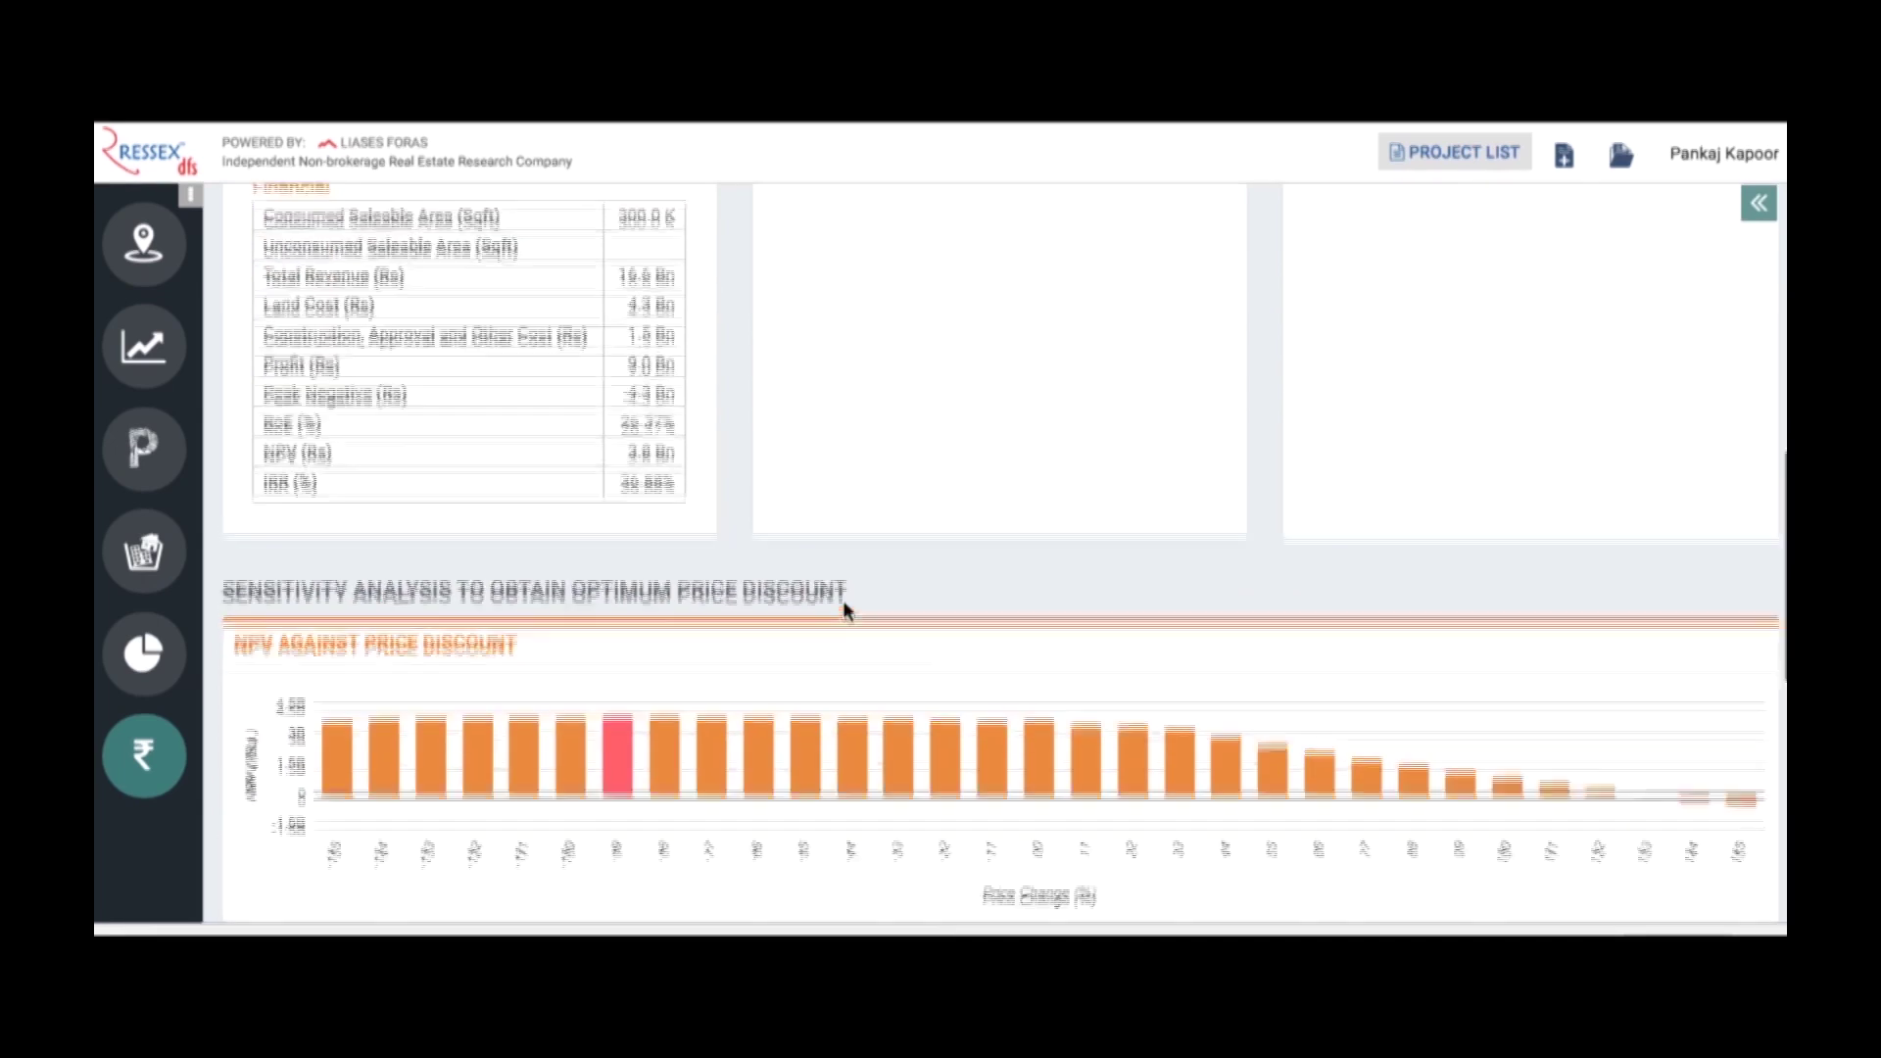
{"action": "scroll", "coordinate": [844, 610], "scroll_direction": "up", "scroll_amount": 3}
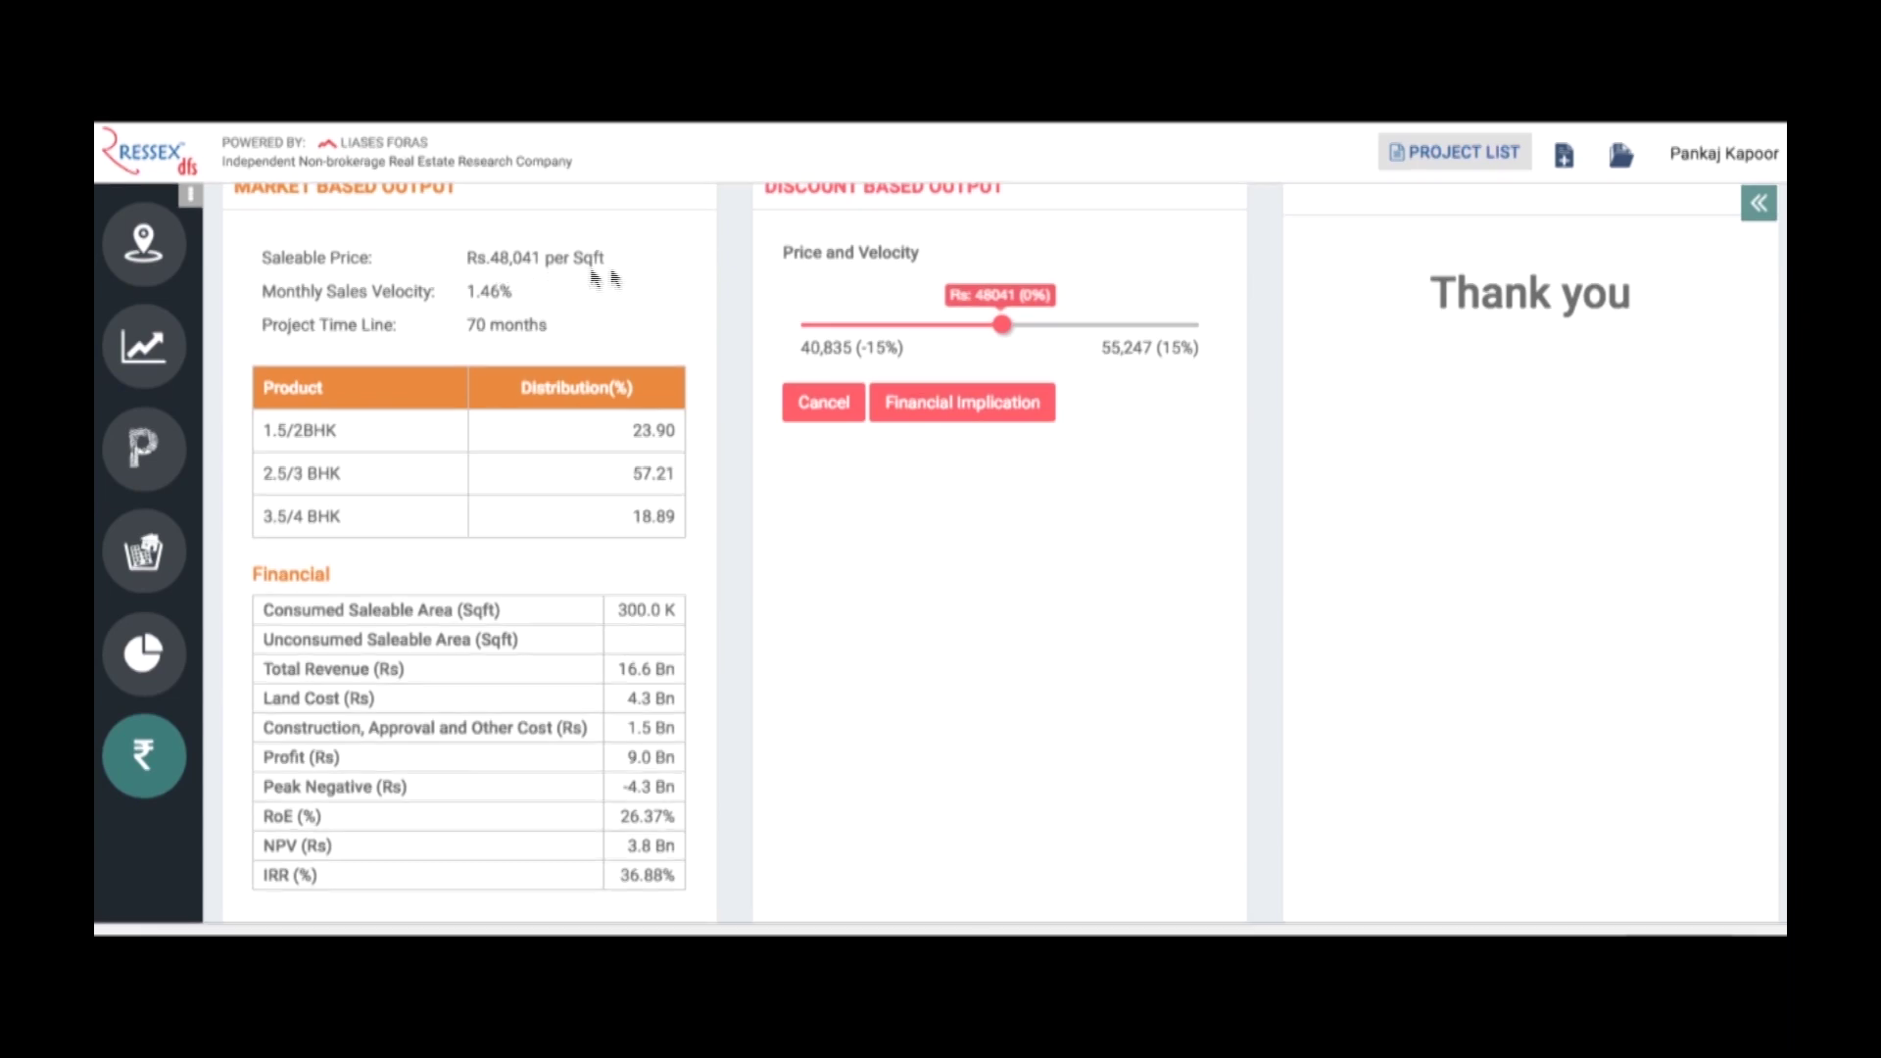
{"action": "scroll", "coordinate": [854, 657], "scroll_direction": "down", "scroll_amount": 3}
{"action": "scroll", "coordinate": [854, 664], "scroll_direction": "down", "scroll_amount": 3}
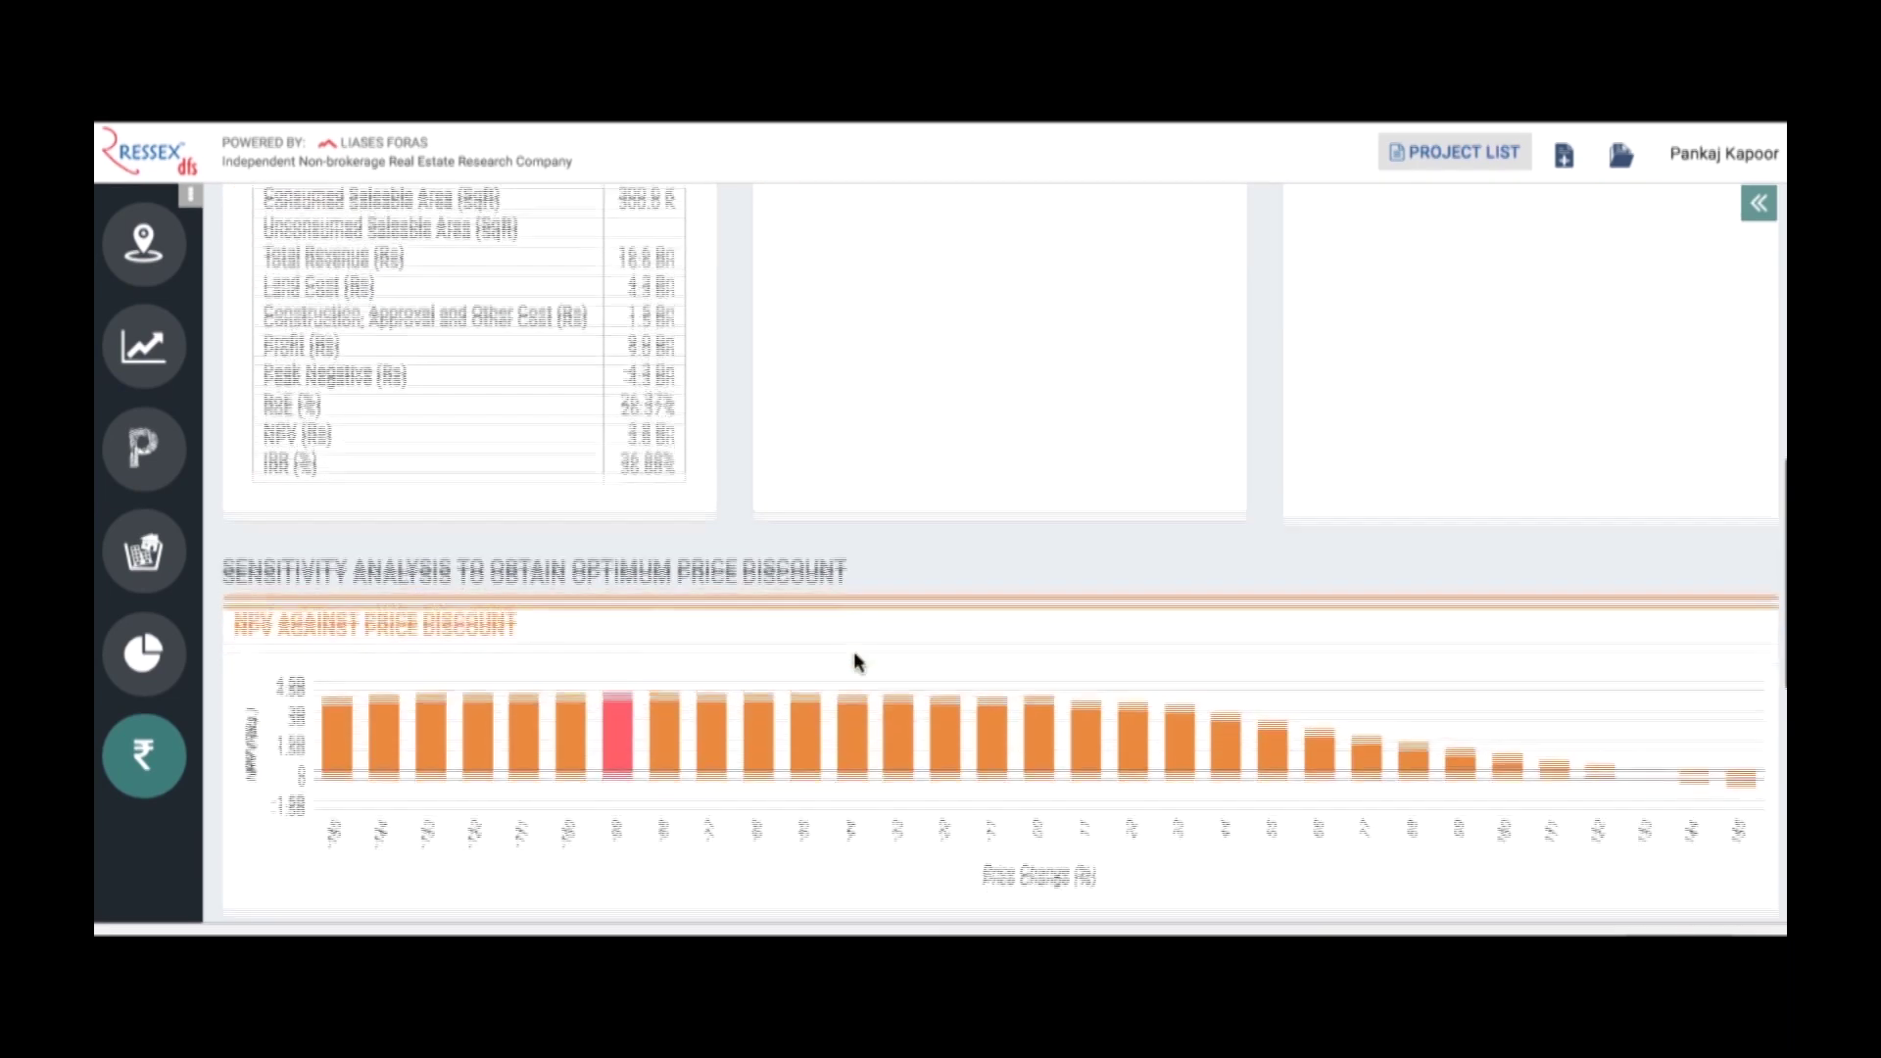
{"action": "mouse_move", "coordinate": [615, 644]}
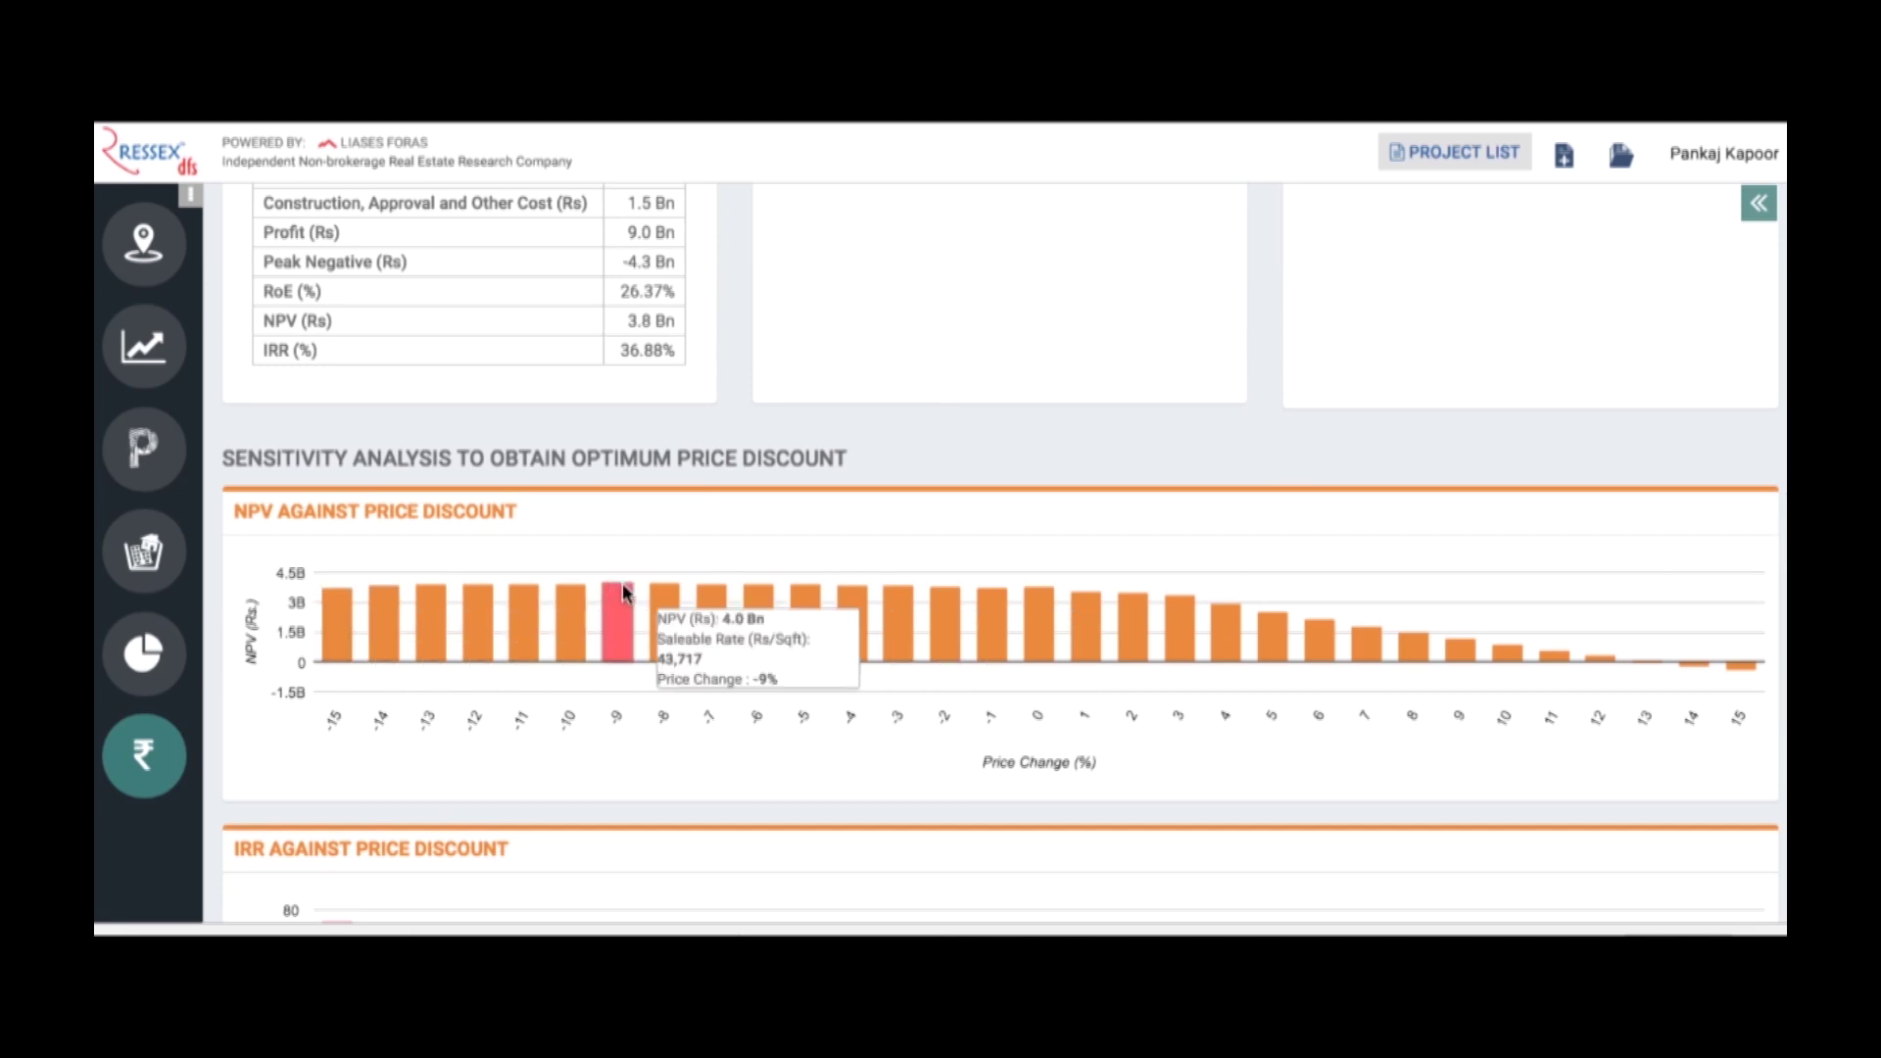
{"action": "scroll", "coordinate": [1237, 500], "scroll_direction": "up", "scroll_amount": 5}
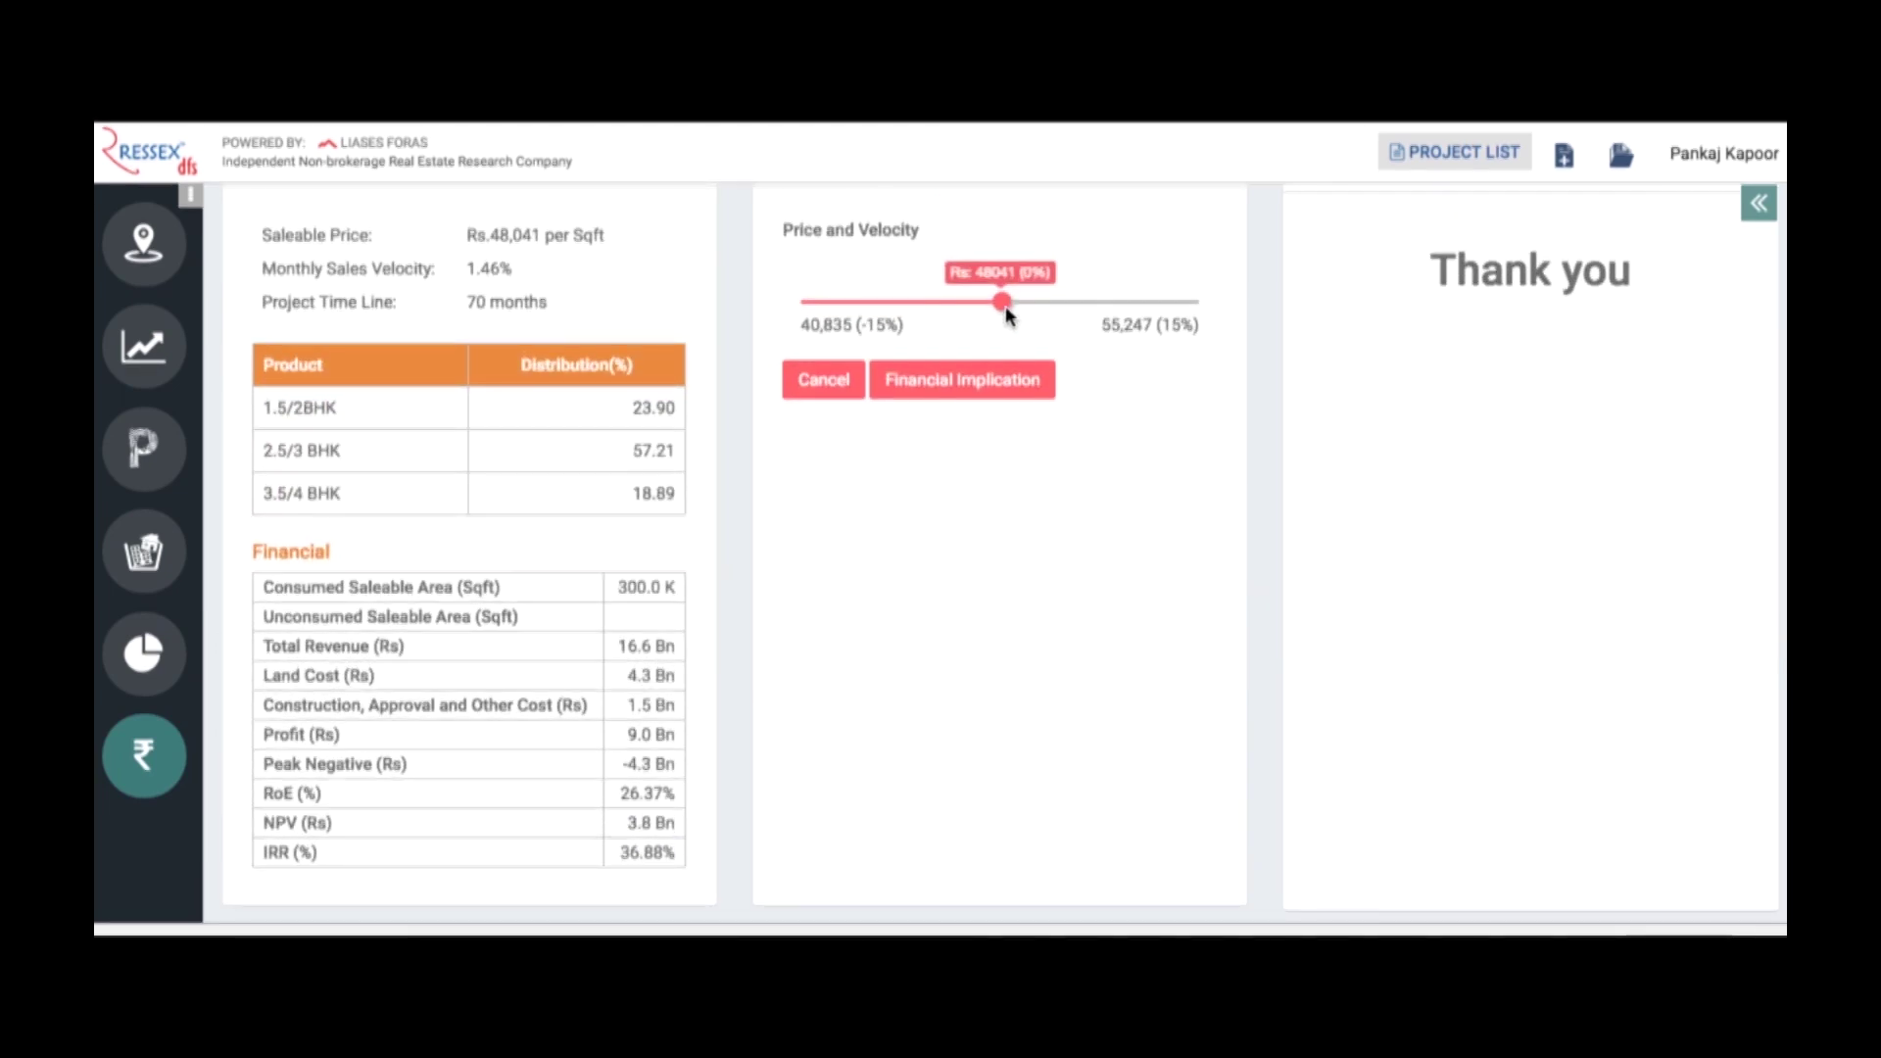
Discount the price to Rs.43,717/sqft and compare its 43-month, 4.0 Bn NPV, 54.54% IRR financials
{"action": "left_click_drag", "start_coordinate": [1005, 306], "coordinate": [884, 313]}
{"action": "left_click", "coordinate": [941, 382]}
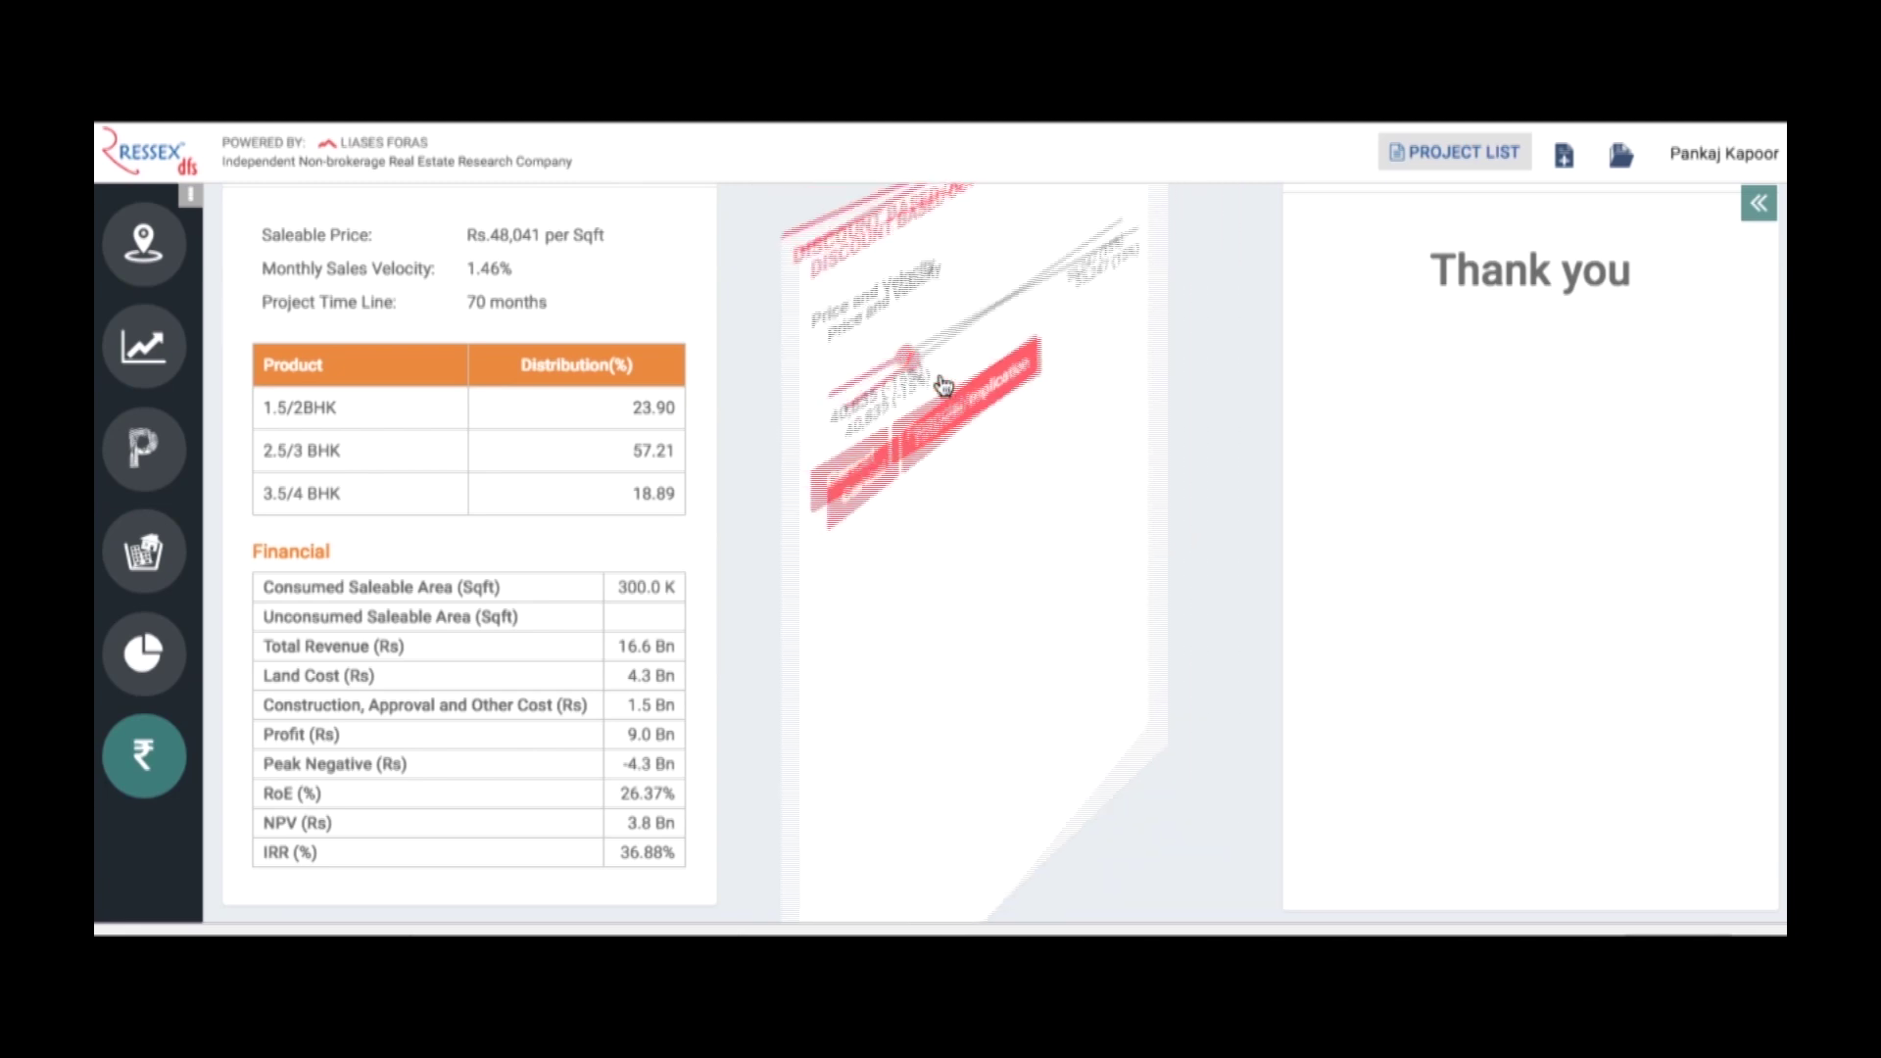
{"action": "scroll", "coordinate": [1081, 580], "scroll_direction": "down", "scroll_amount": 1}
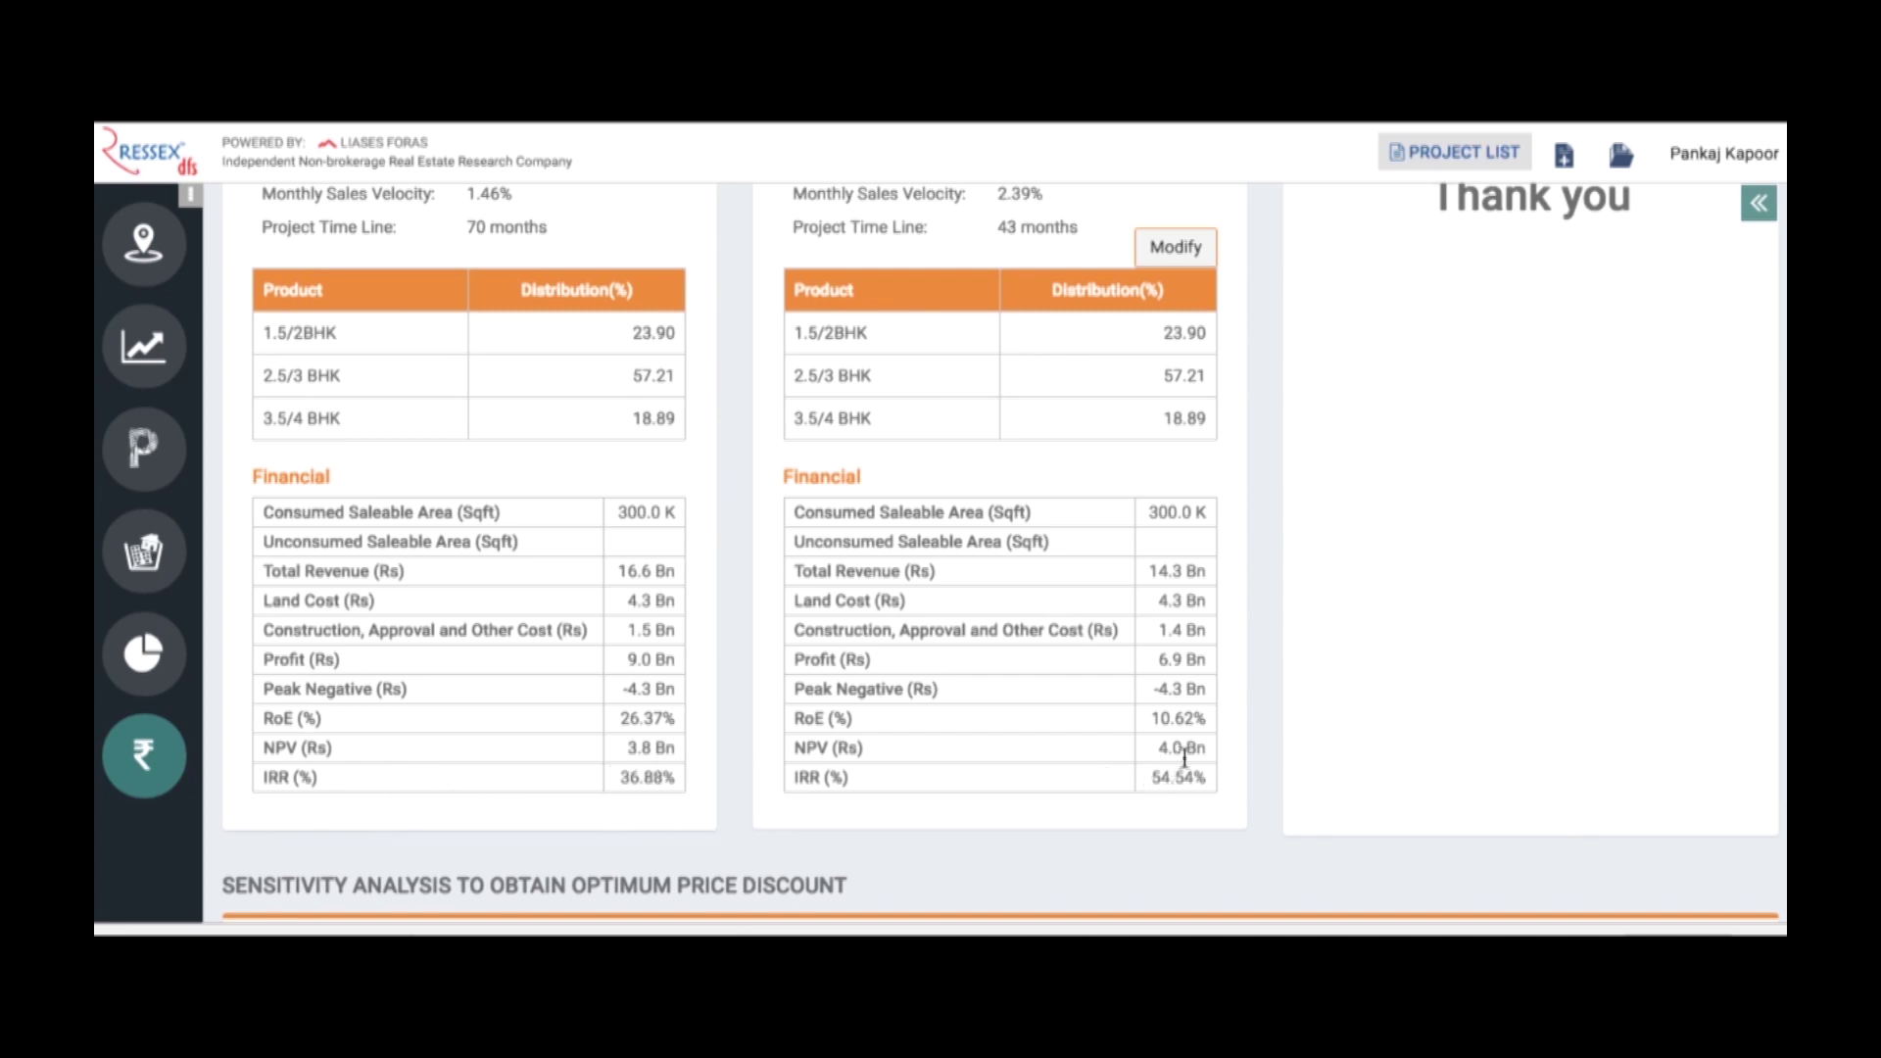
{"action": "scroll", "coordinate": [1183, 757], "scroll_direction": "up", "scroll_amount": 2}
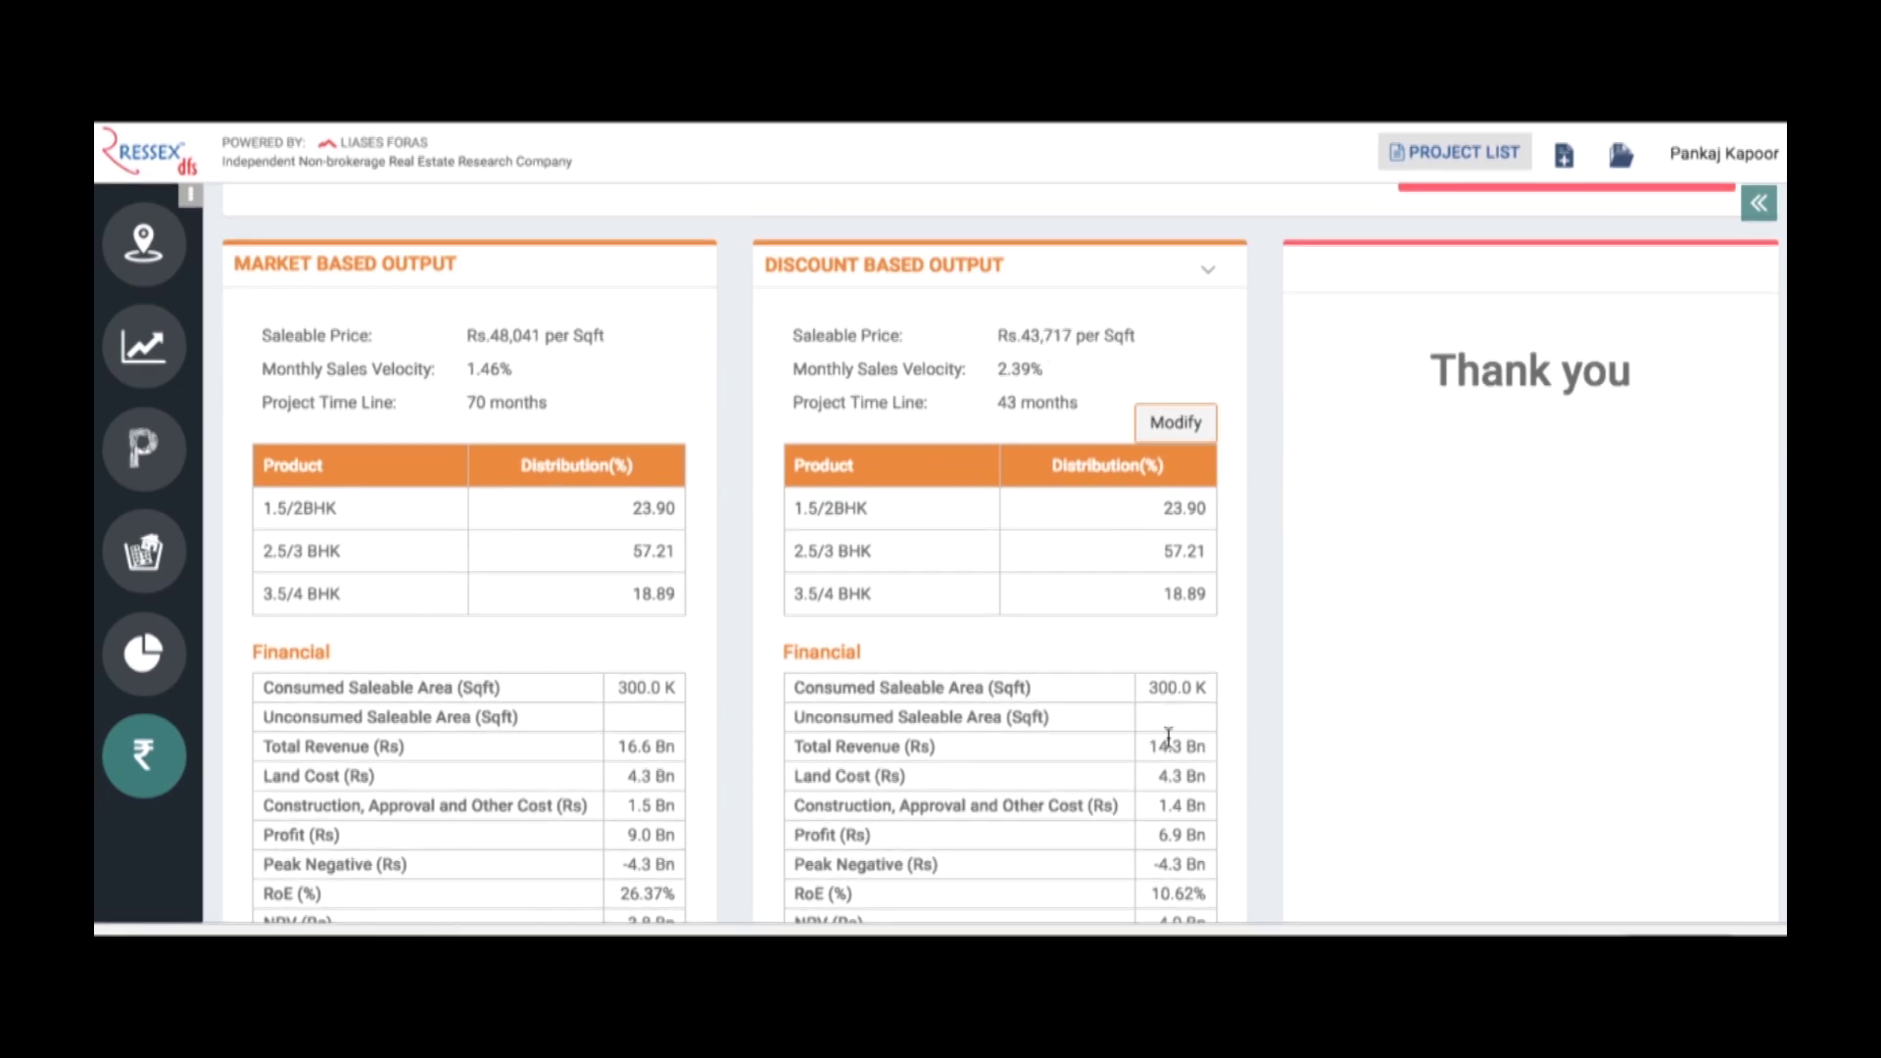
{"action": "scroll", "coordinate": [1168, 737], "scroll_direction": "down", "scroll_amount": 5}
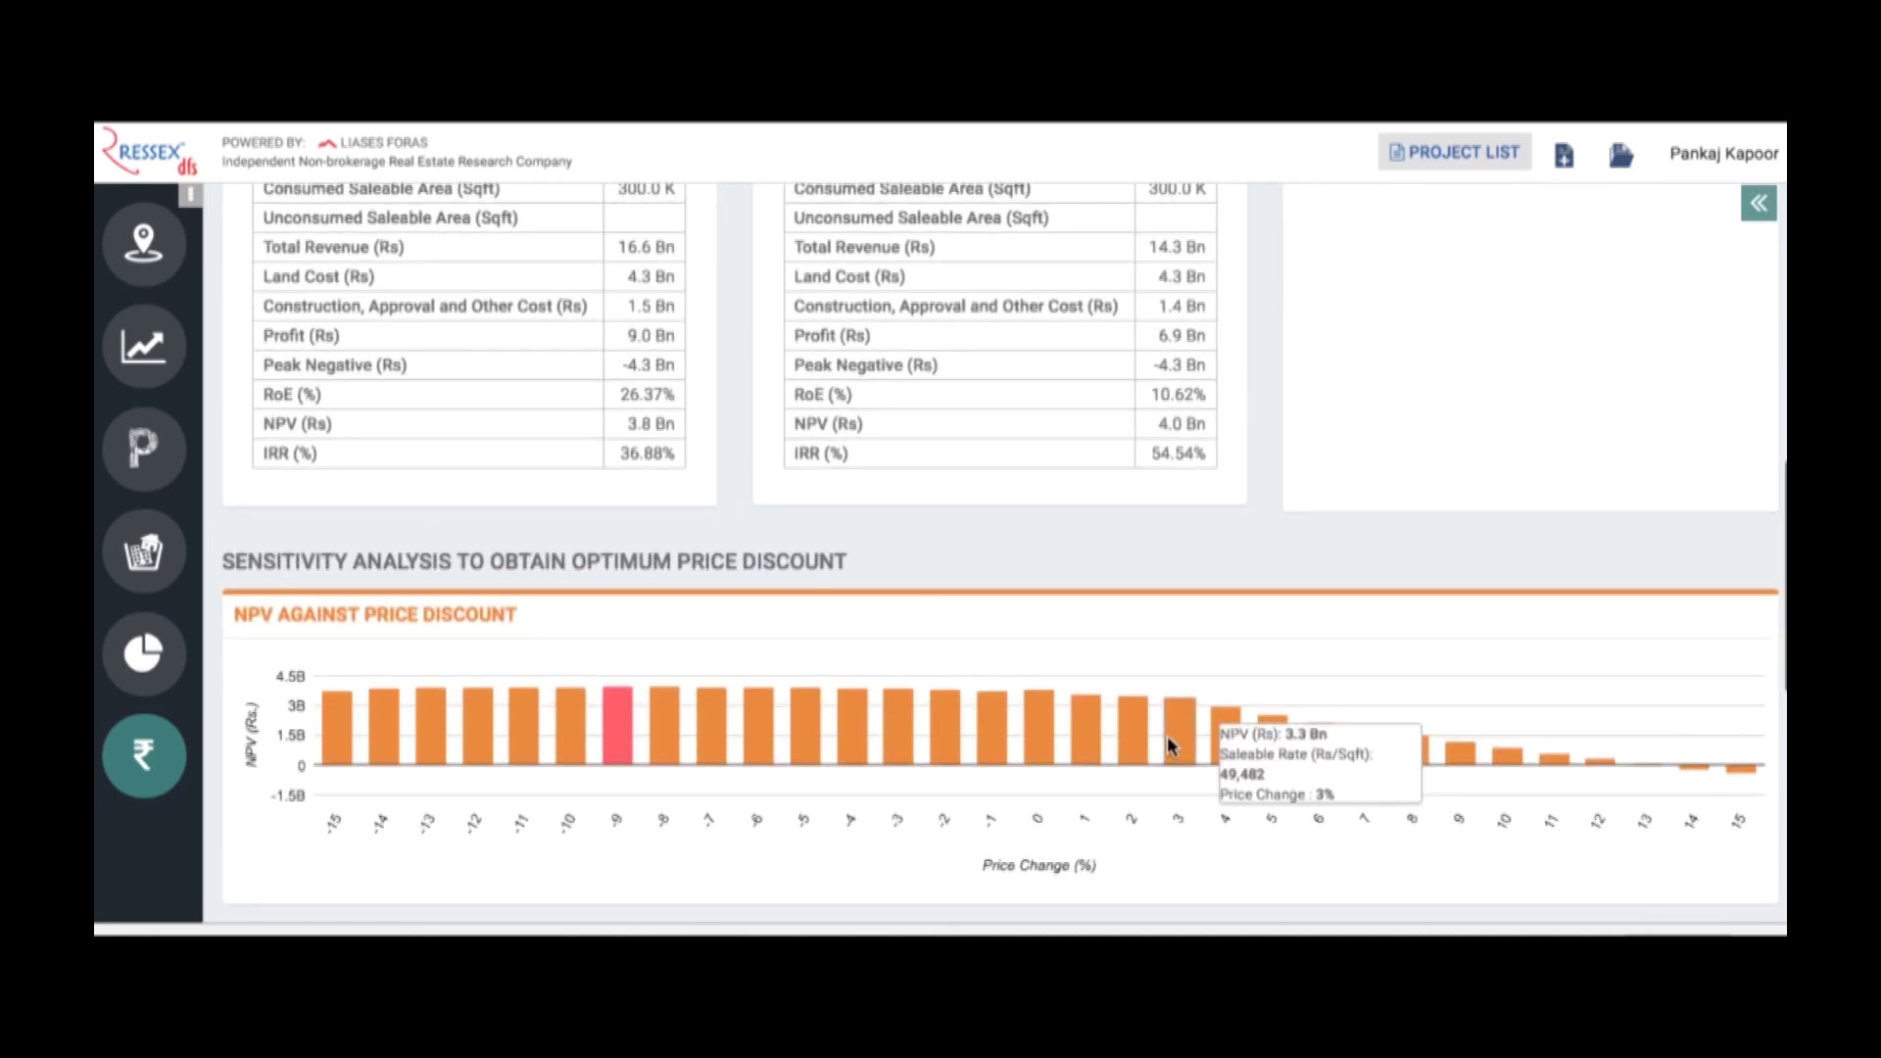
Inspect the IRR and ROE against price discount charts, with ROE peaking at 33.77% for 3%
{"action": "scroll", "coordinate": [1167, 742], "scroll_direction": "down", "scroll_amount": 3}
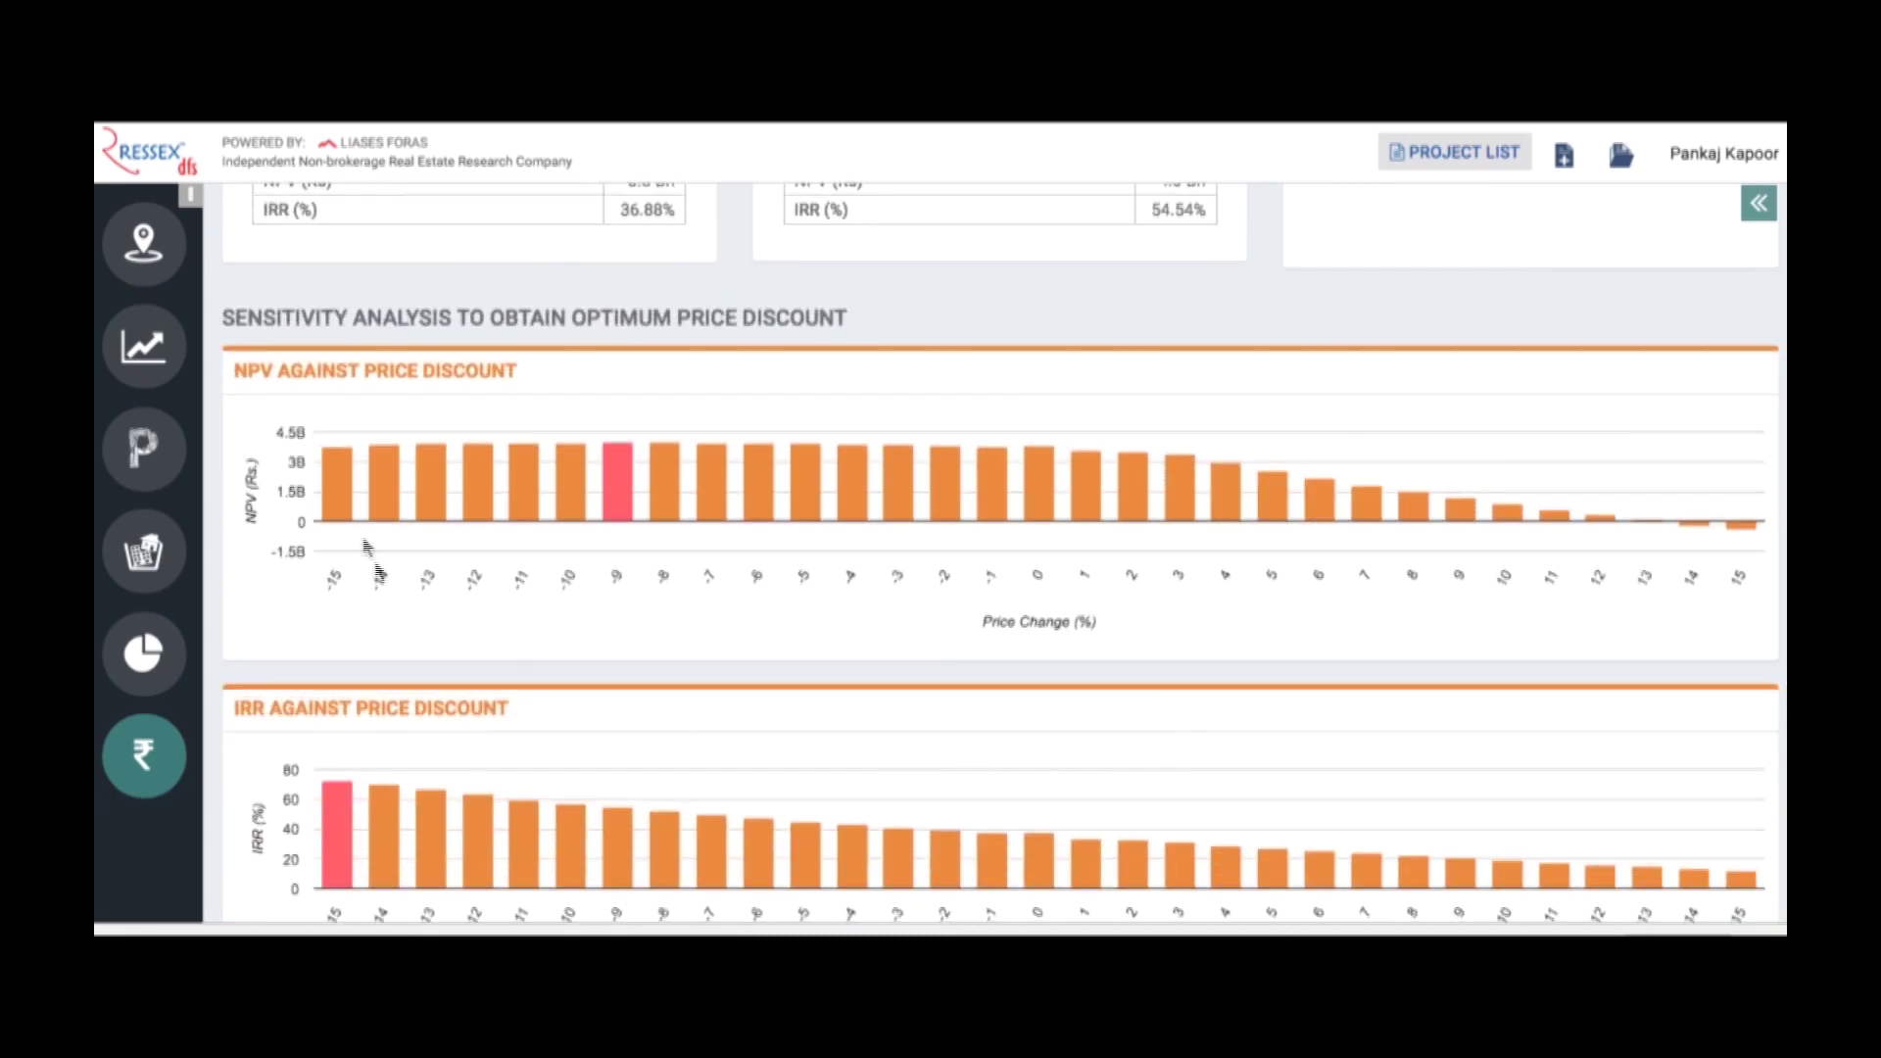
{"action": "scroll", "coordinate": [1037, 705], "scroll_direction": "down", "scroll_amount": 5}
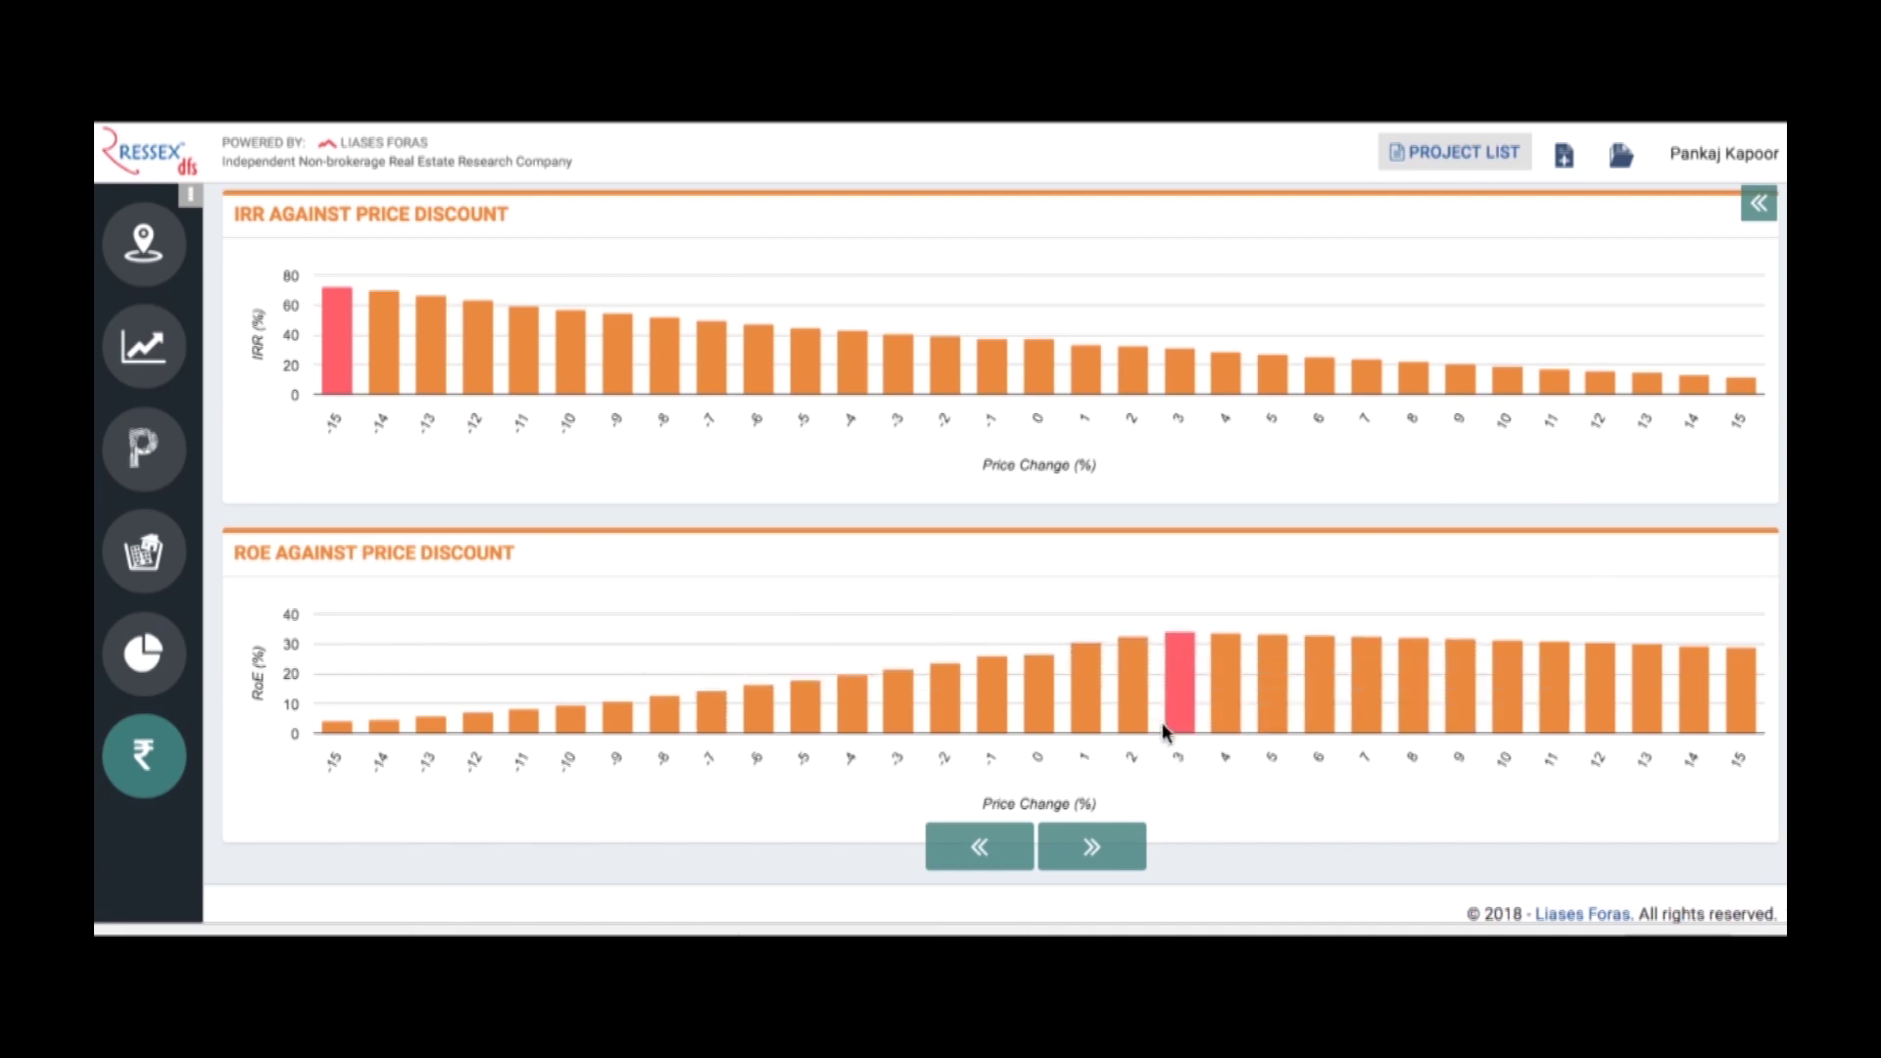
{"action": "mouse_move", "coordinate": [1190, 730]}
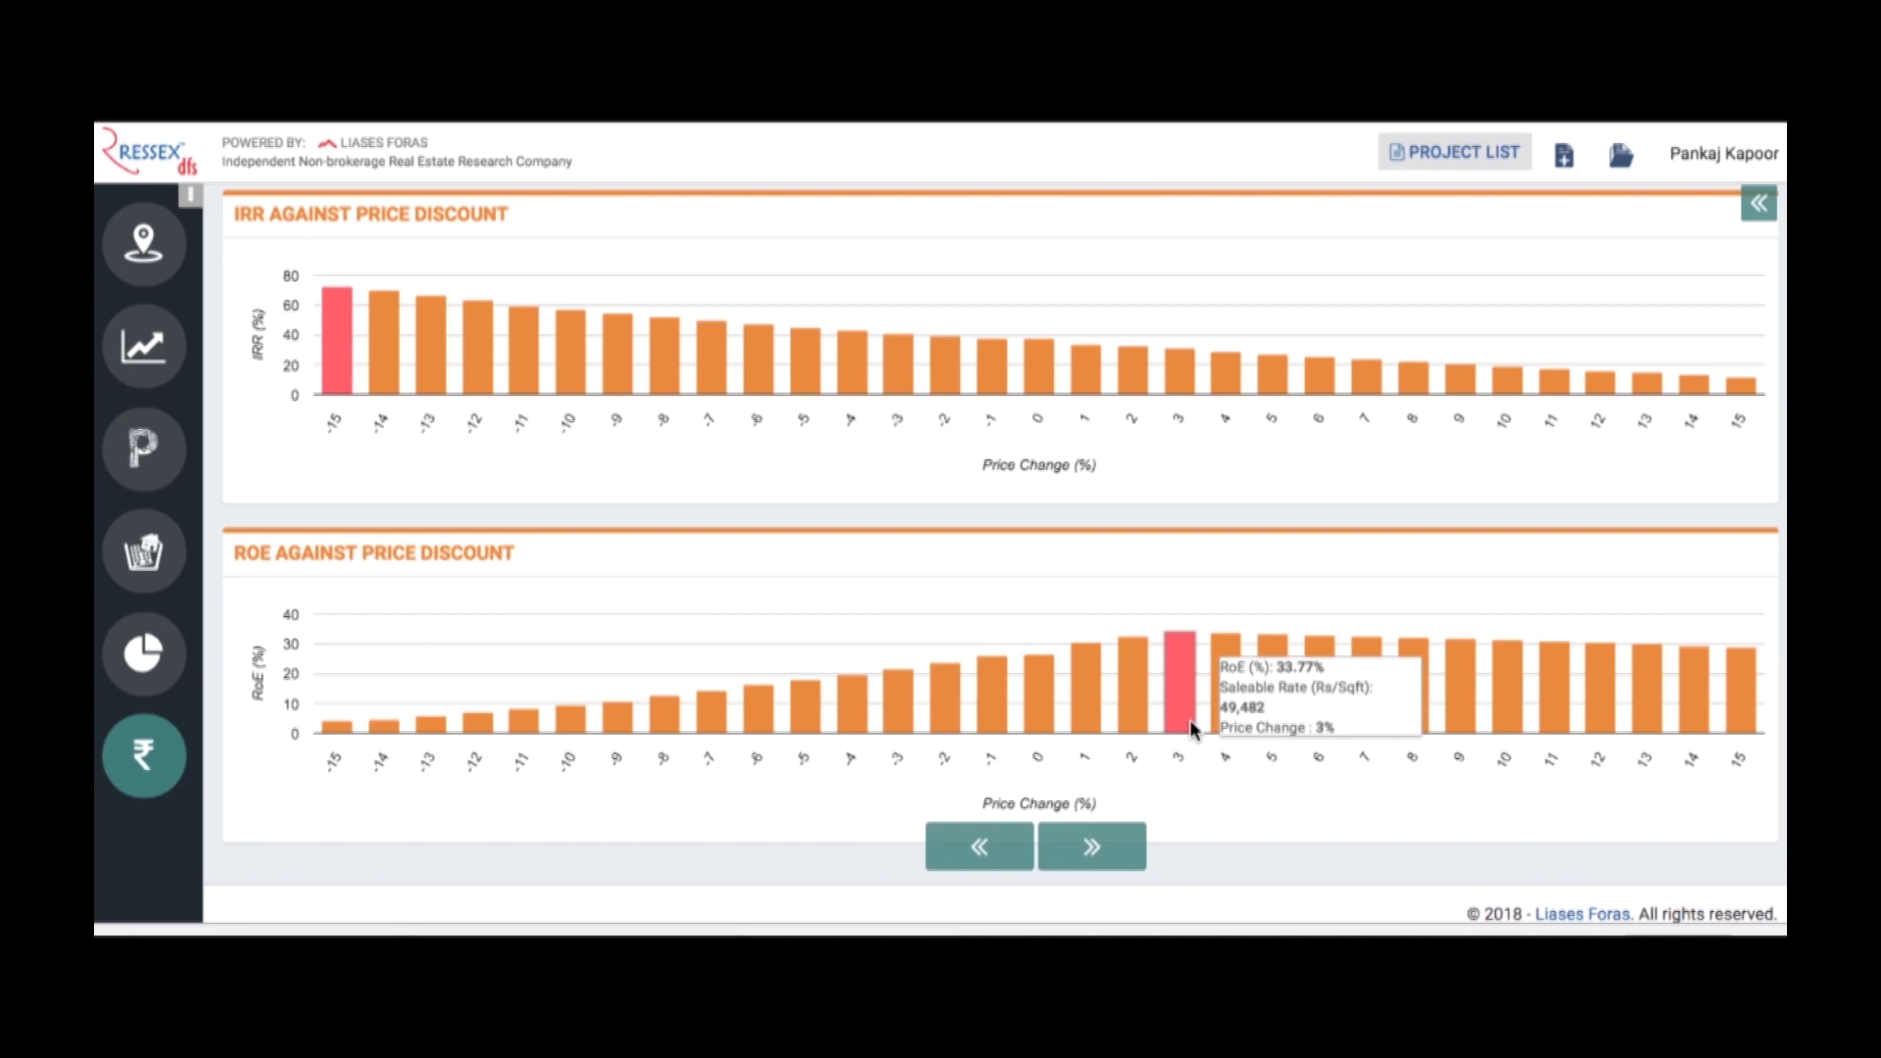
{"action": "scroll", "coordinate": [1190, 730], "scroll_direction": "down", "scroll_amount": 1}
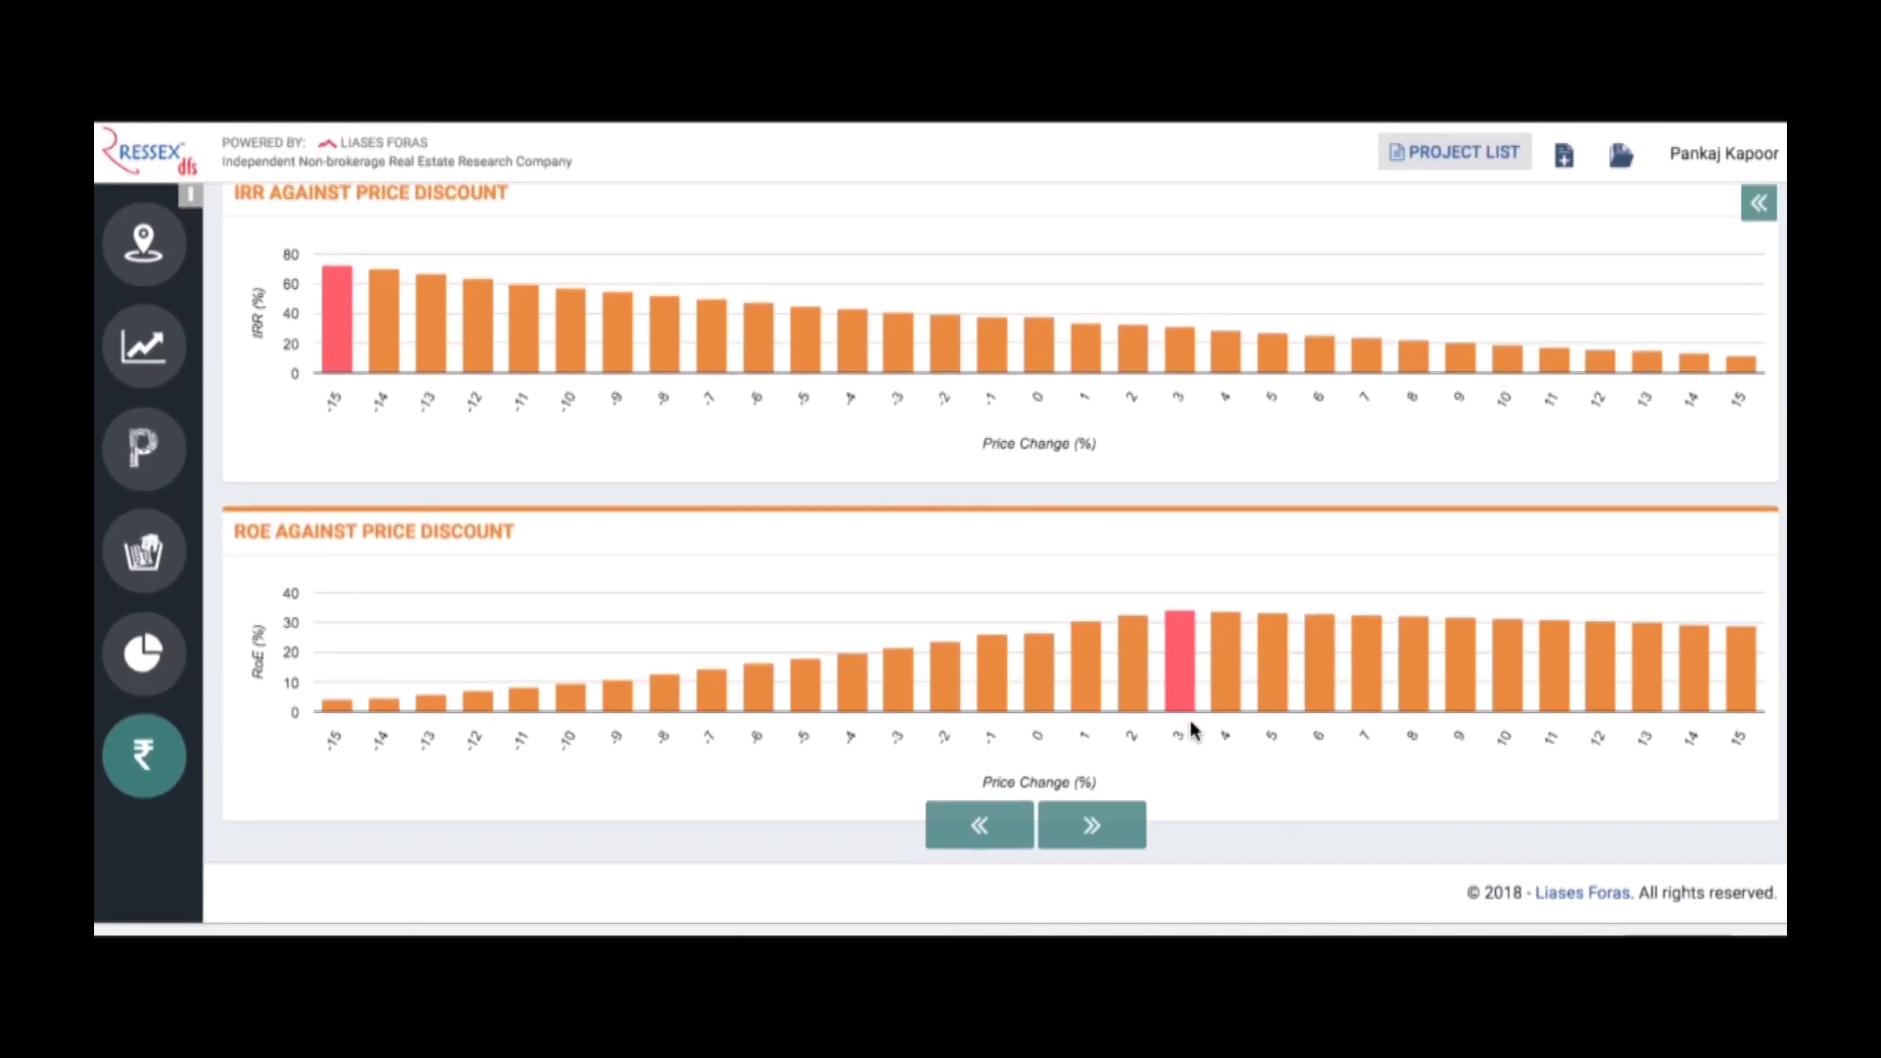